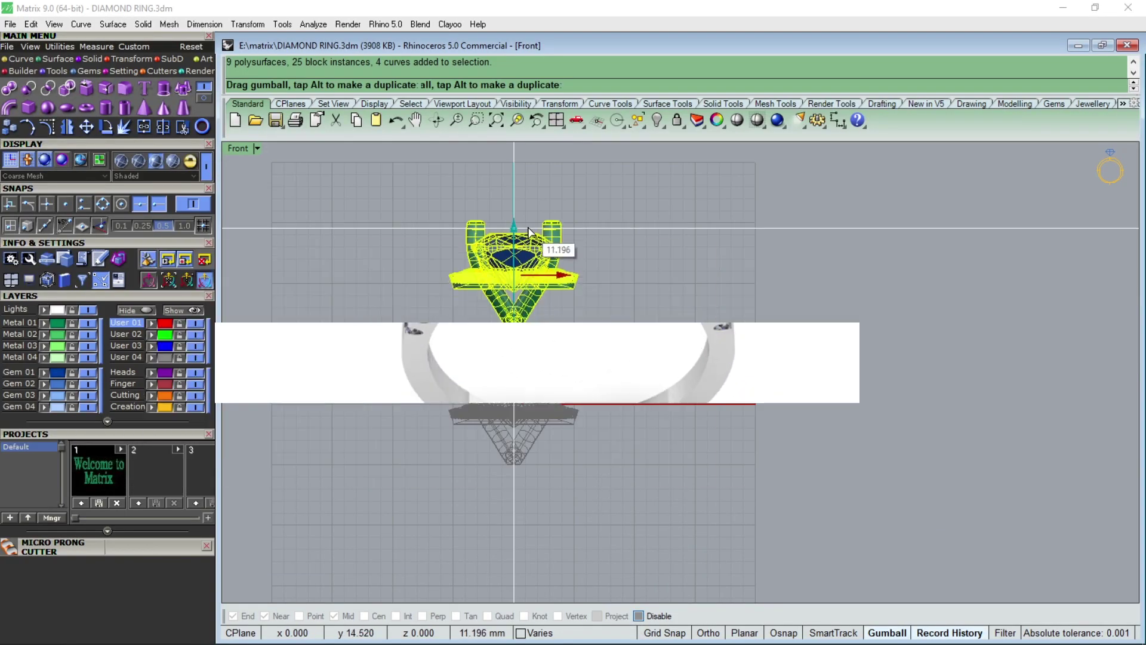
Nudge the grouped ring head into position with the gumball in the Front view
left_click_drag(528, 232, 529, 233)
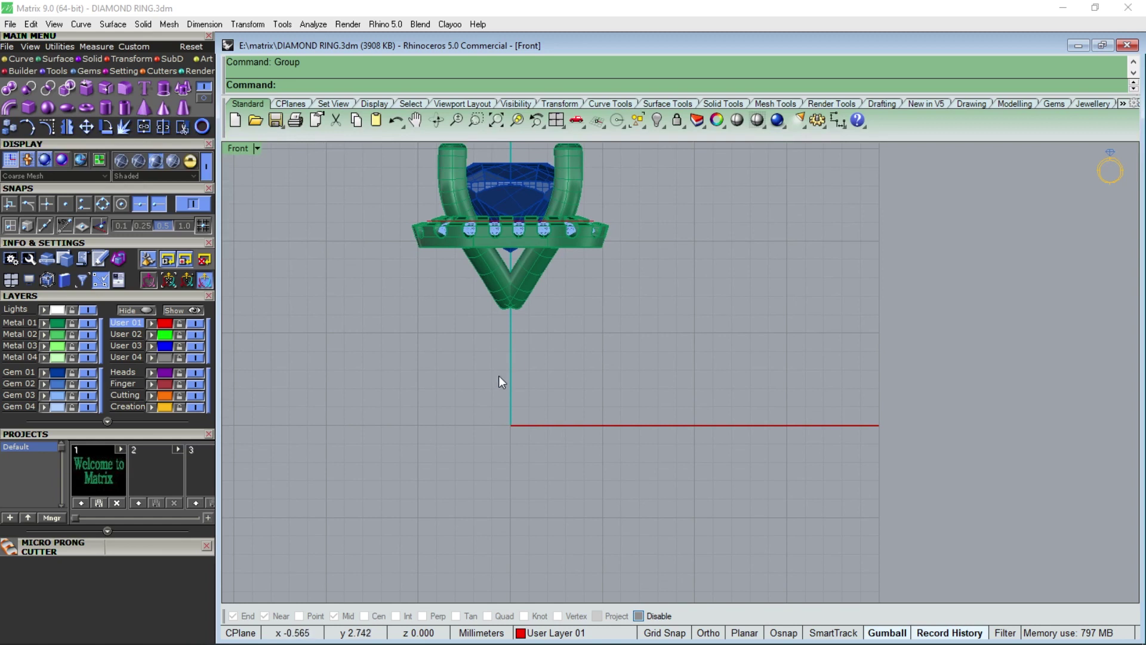
Create a USA size 7 ring-size circle and lift the head group above it
left_click(203, 126)
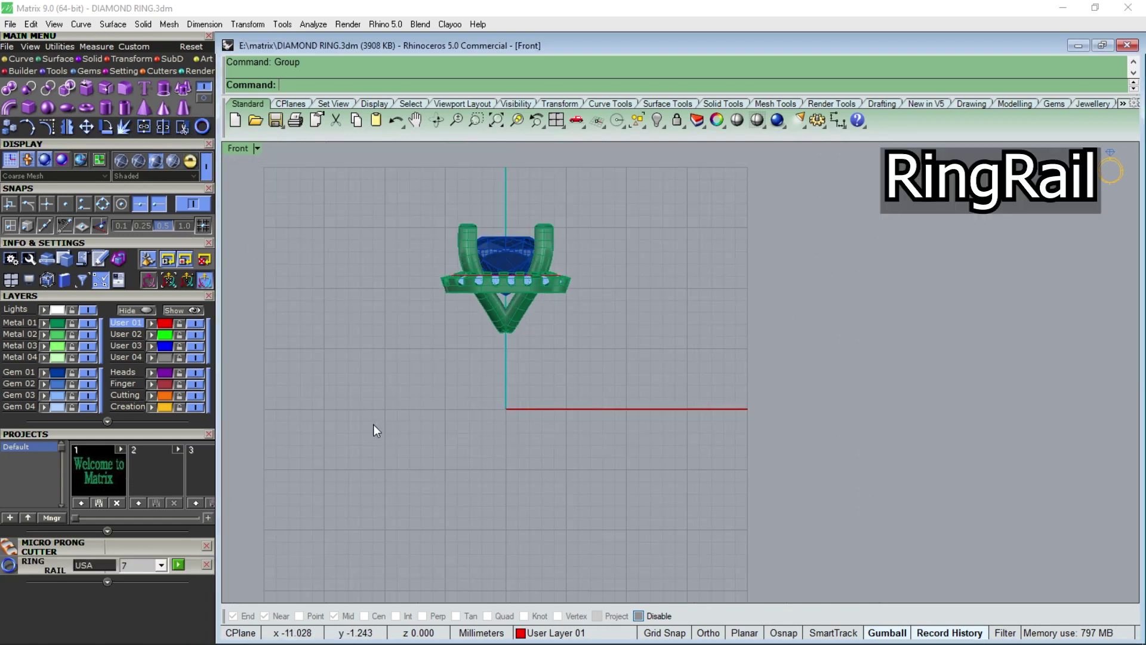
scroll(174, 488, "down", 3)
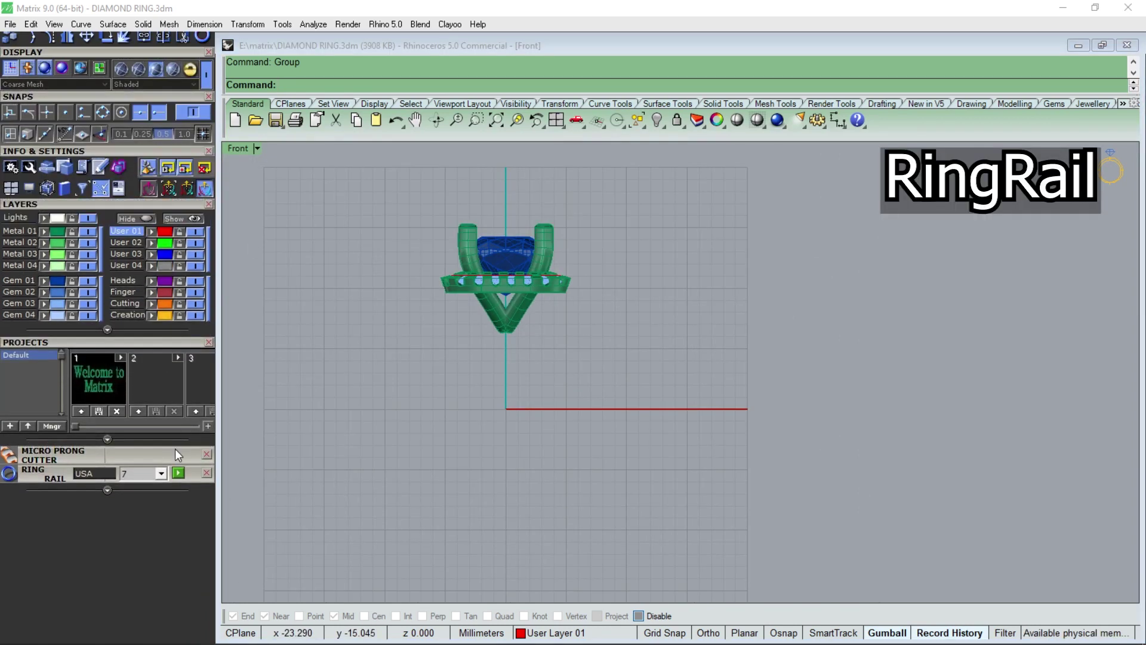
left_click(178, 470)
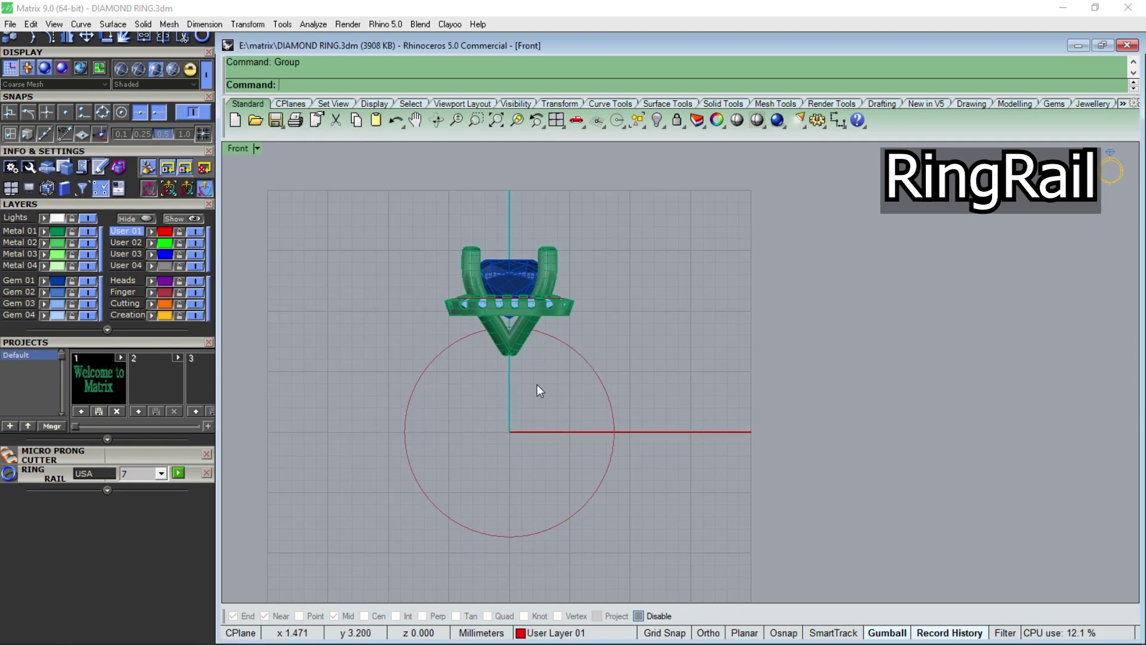
left_click(506, 345)
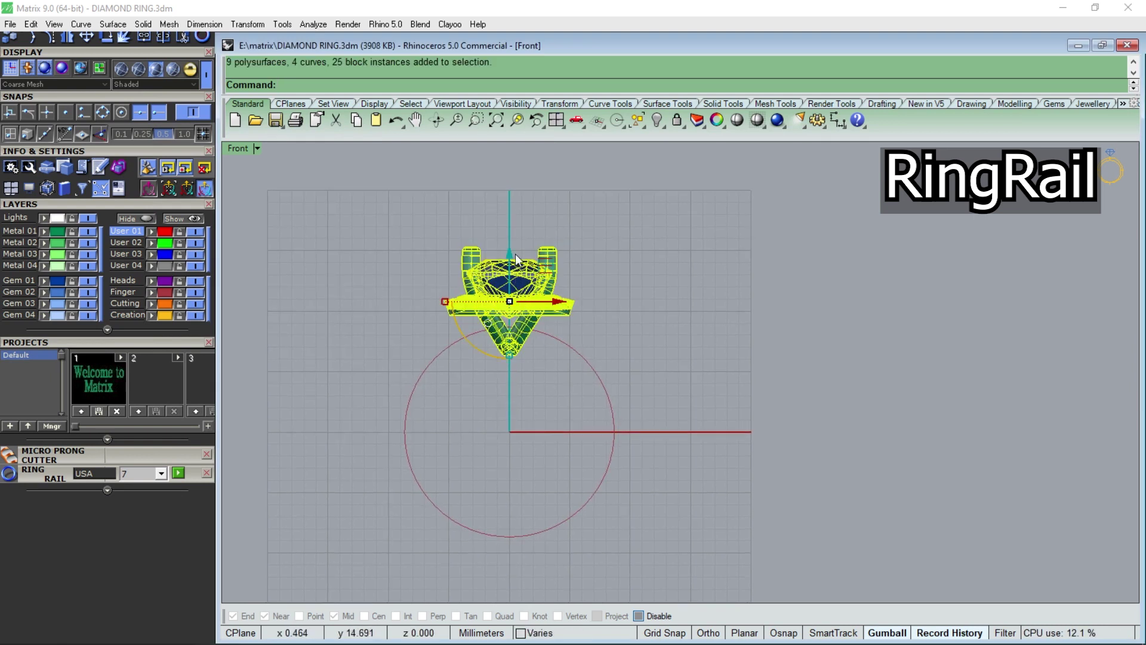
left_click_drag(515, 254, 519, 227)
Select the ring circle and start an Intersect from the curve tools
left_click(599, 284)
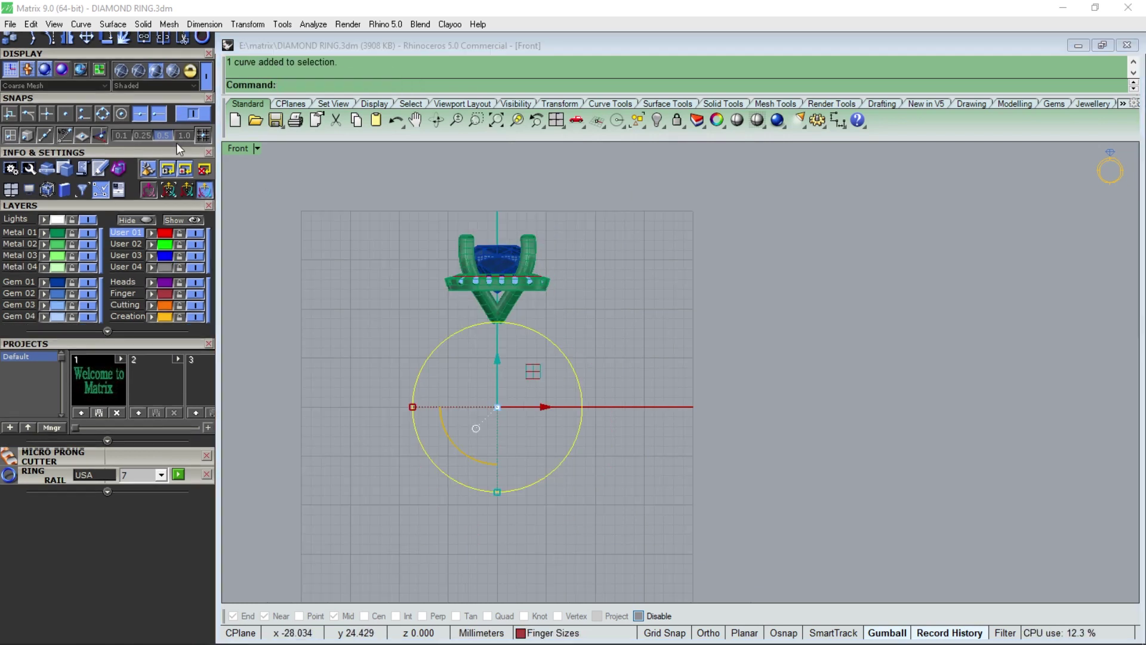
scroll(181, 233, "up", 3)
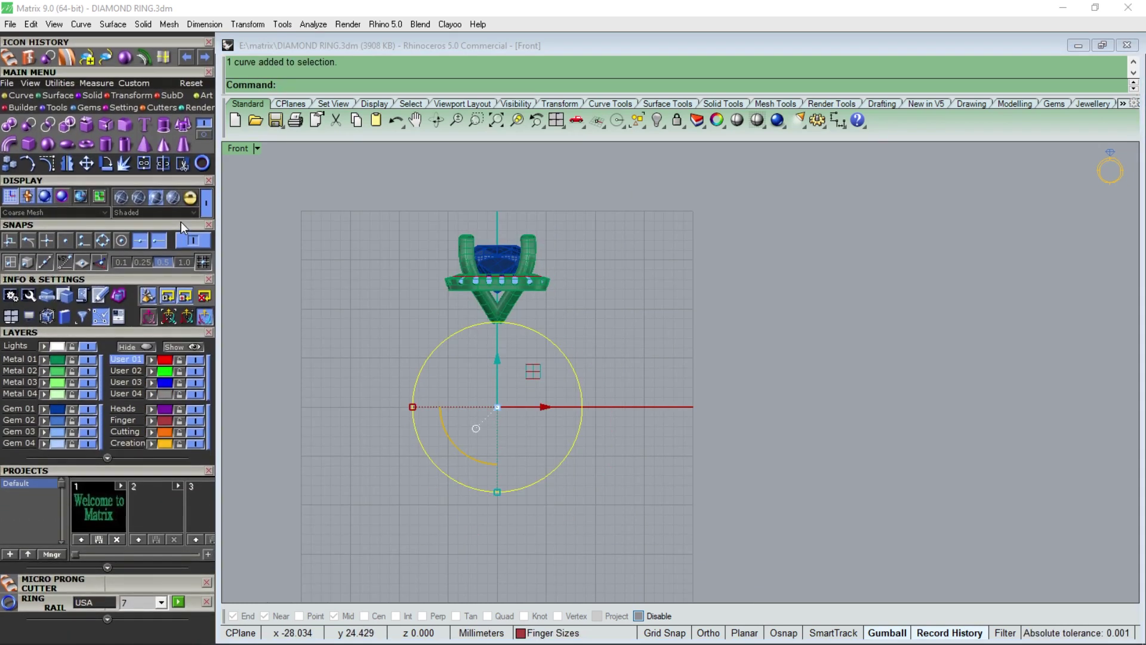
left_click(18, 91)
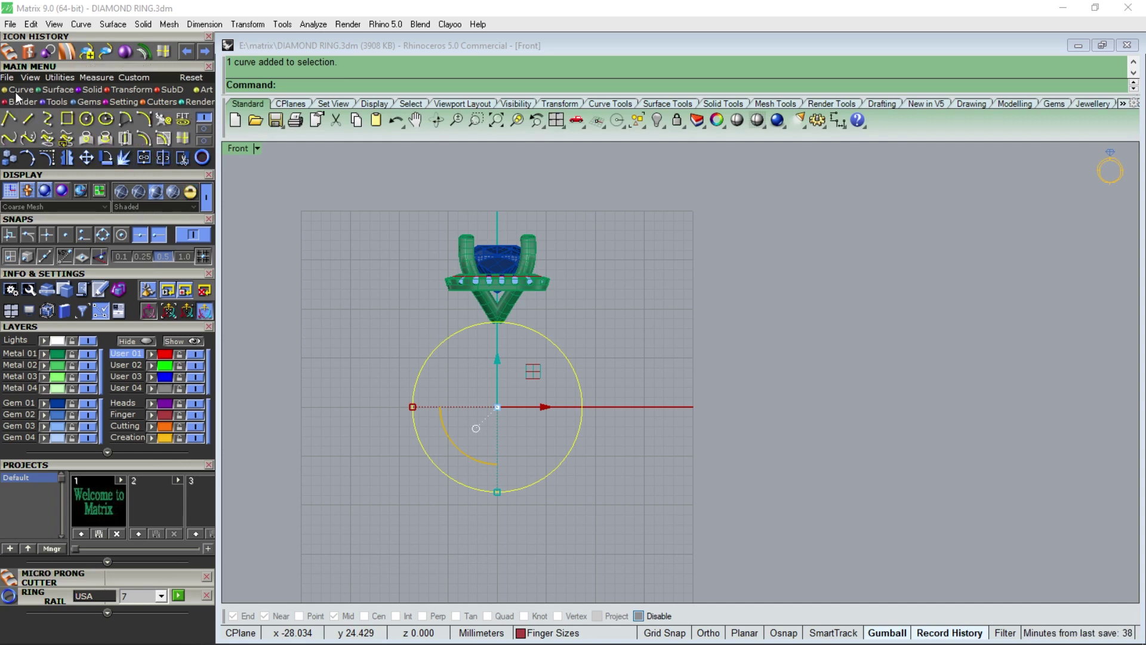
left_click(138, 138)
Offset the ring circle 1.5 mm outward
key("Escape")
left_click(144, 140)
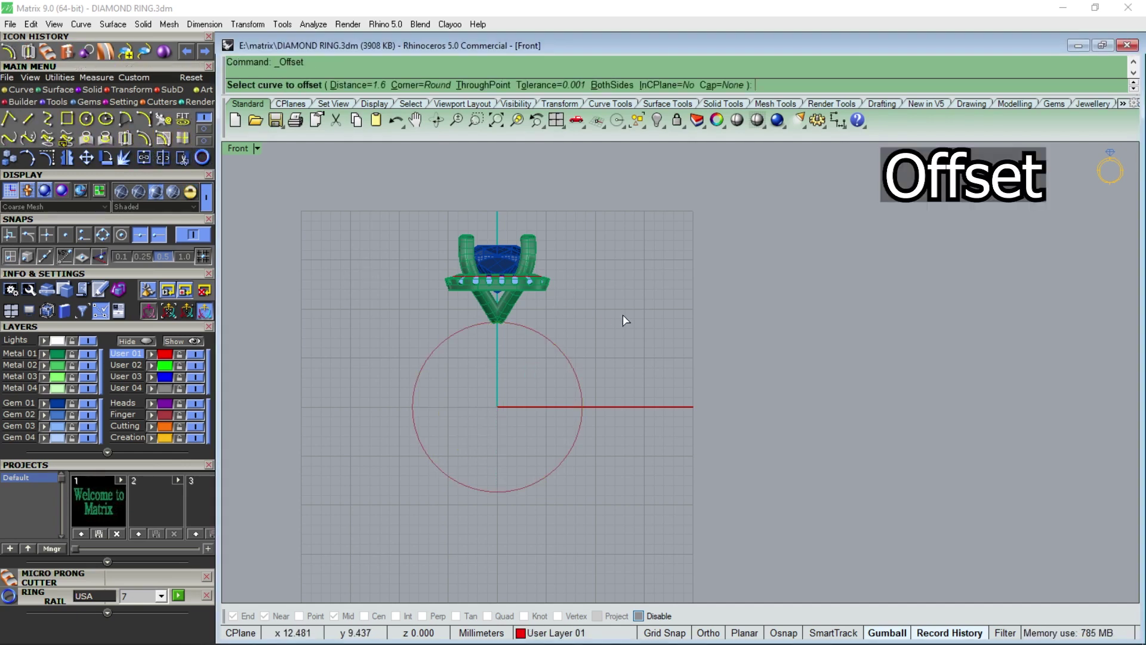
left_click(545, 338)
type("1.5")
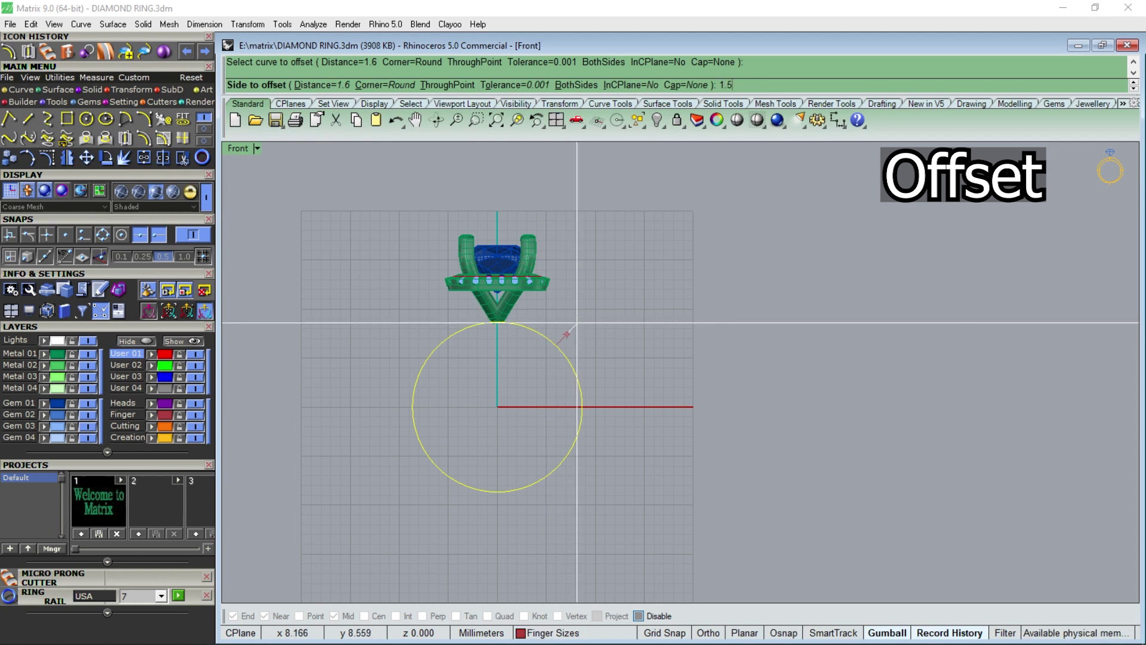
key("Return")
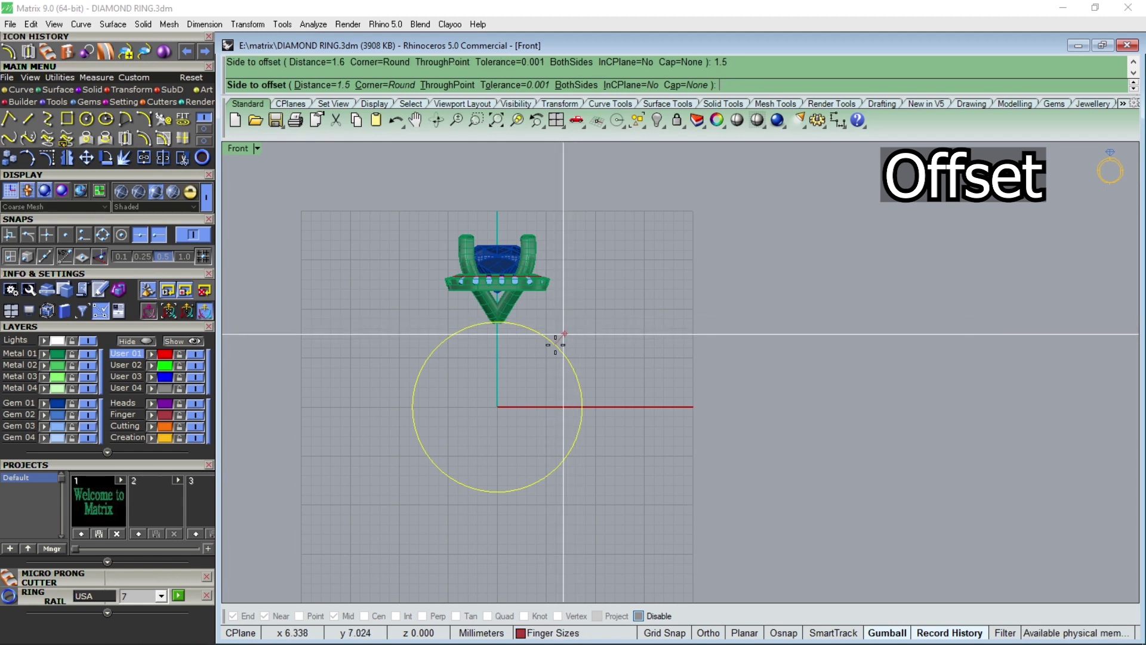
left_click(585, 307)
Move the new outer circle up 2 mm toward the head
left_click(561, 327)
left_click(495, 356)
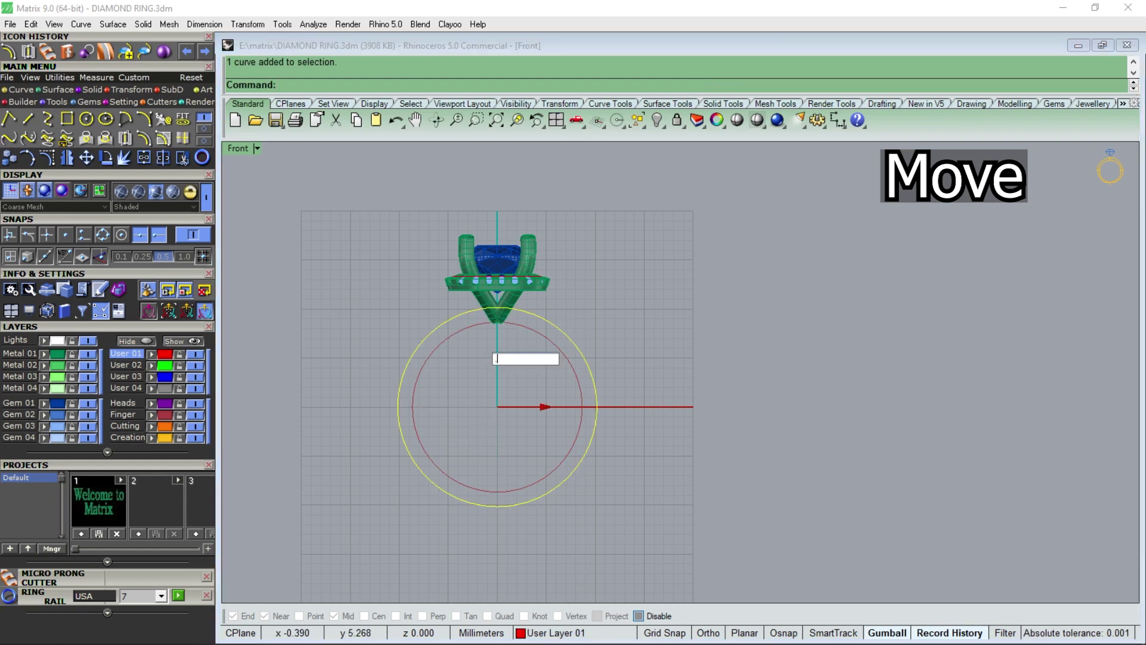
type("2")
key("Return")
left_click(493, 356)
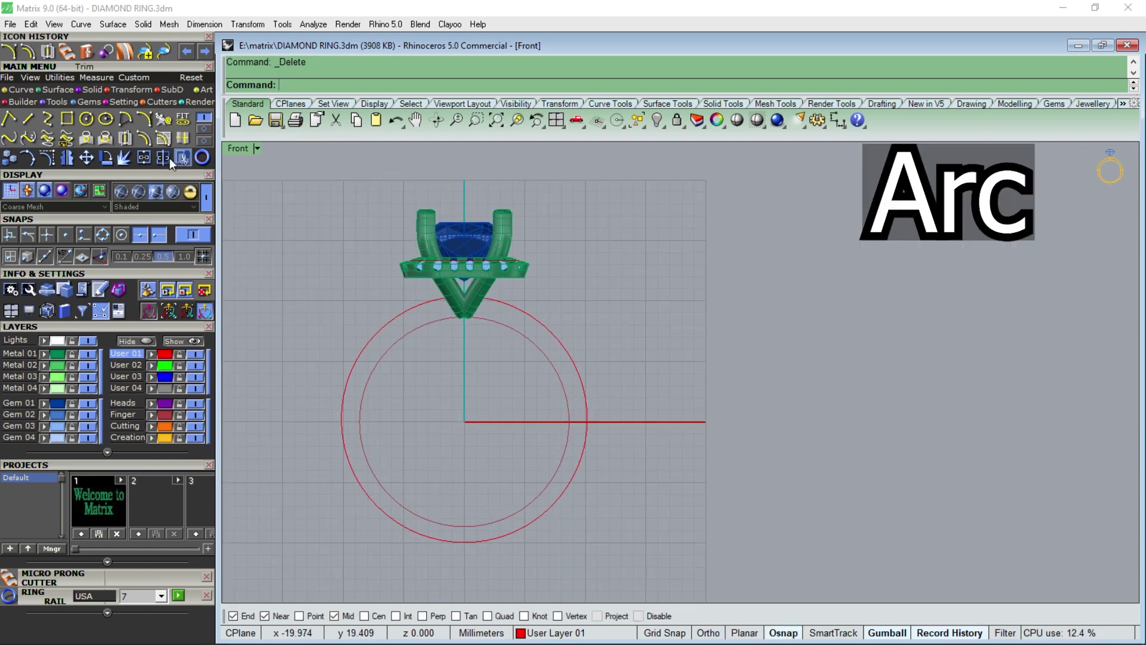
Draw an arc from the head's right corner down to the outer circle
left_click(142, 123)
scroll(547, 276, "up", 4)
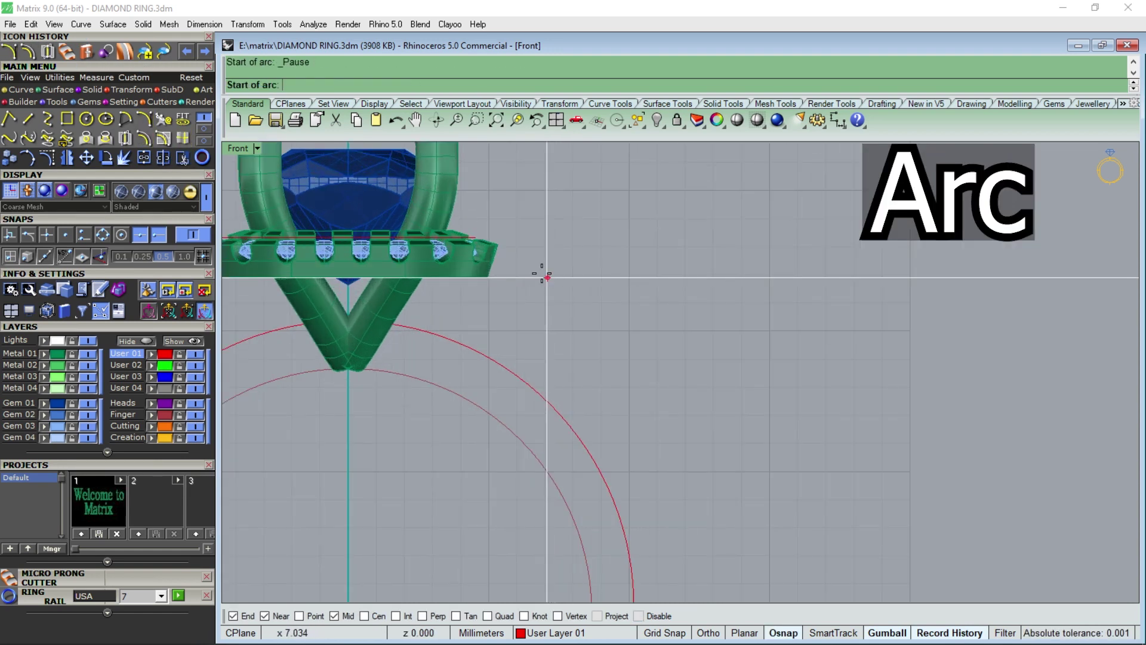
left_click(497, 245)
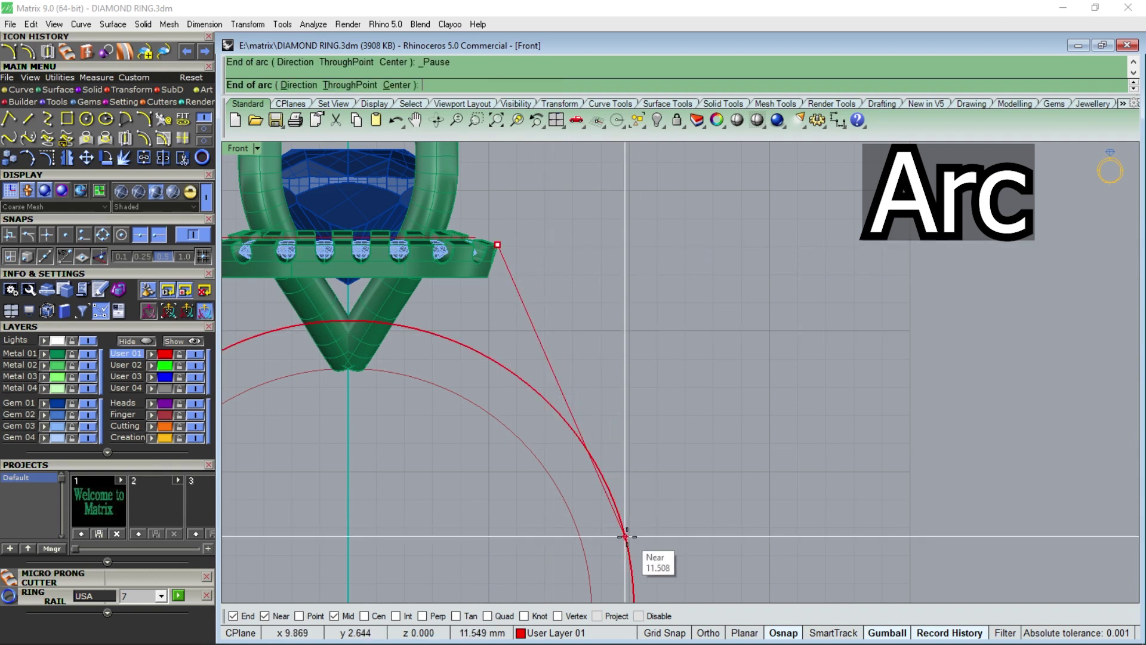
left_click(613, 499)
scroll(523, 333, "down", 2)
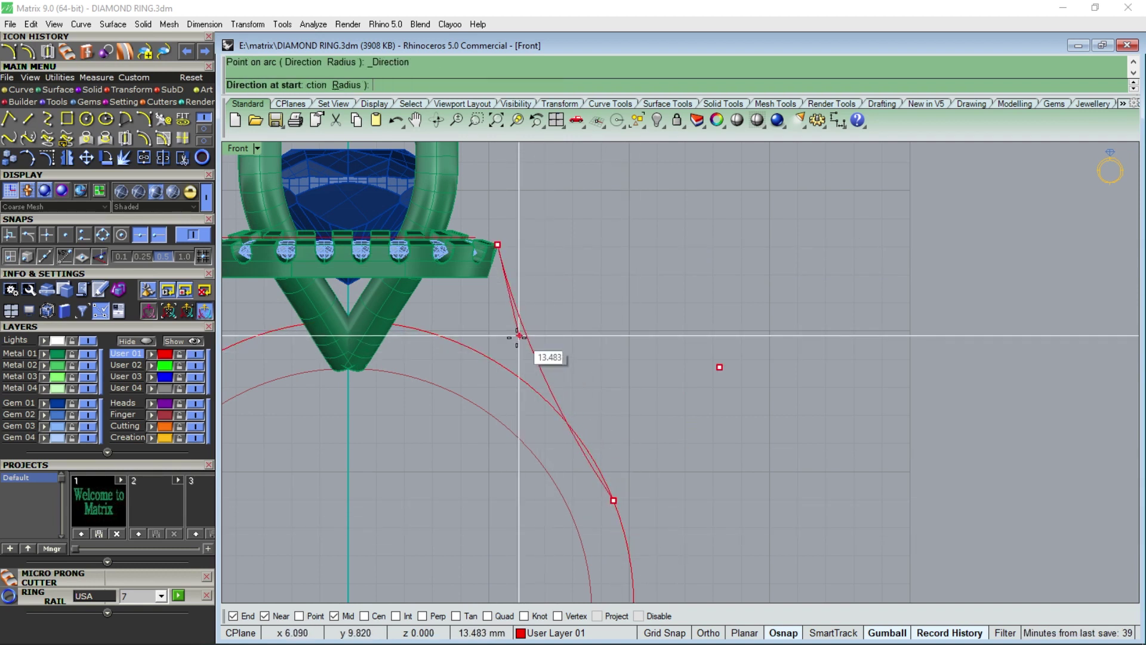
left_click(522, 339)
scroll(543, 296, "down", 4)
Undo an accidental mirror and split the outer circle at its top and bottom points
key("ctrl+z")
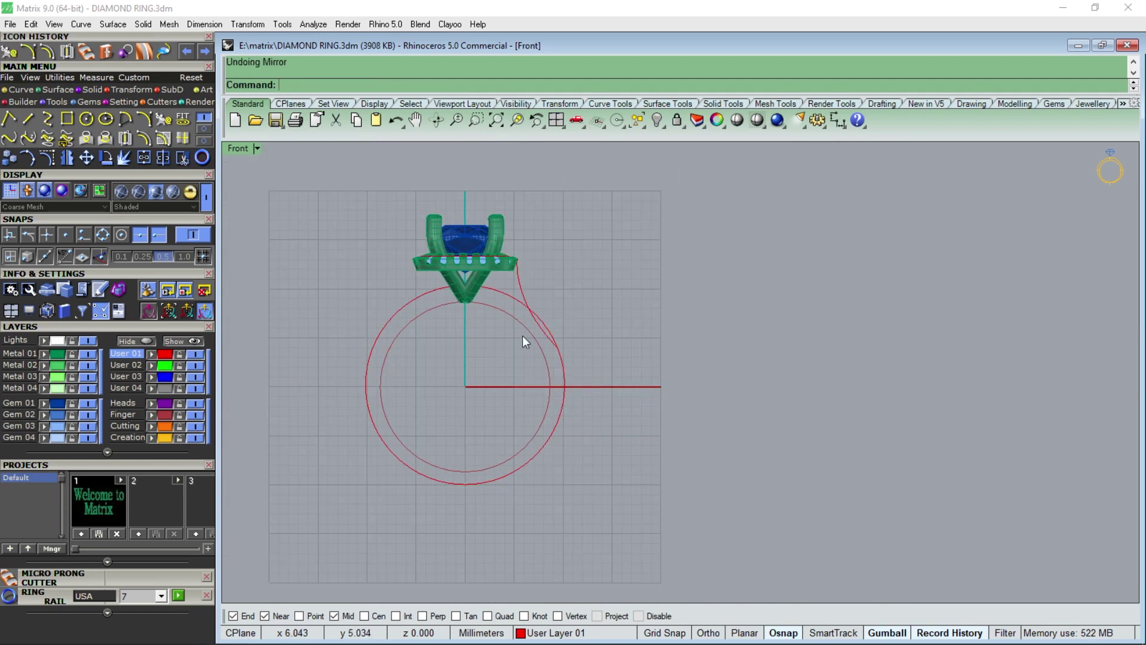
left_click(489, 287)
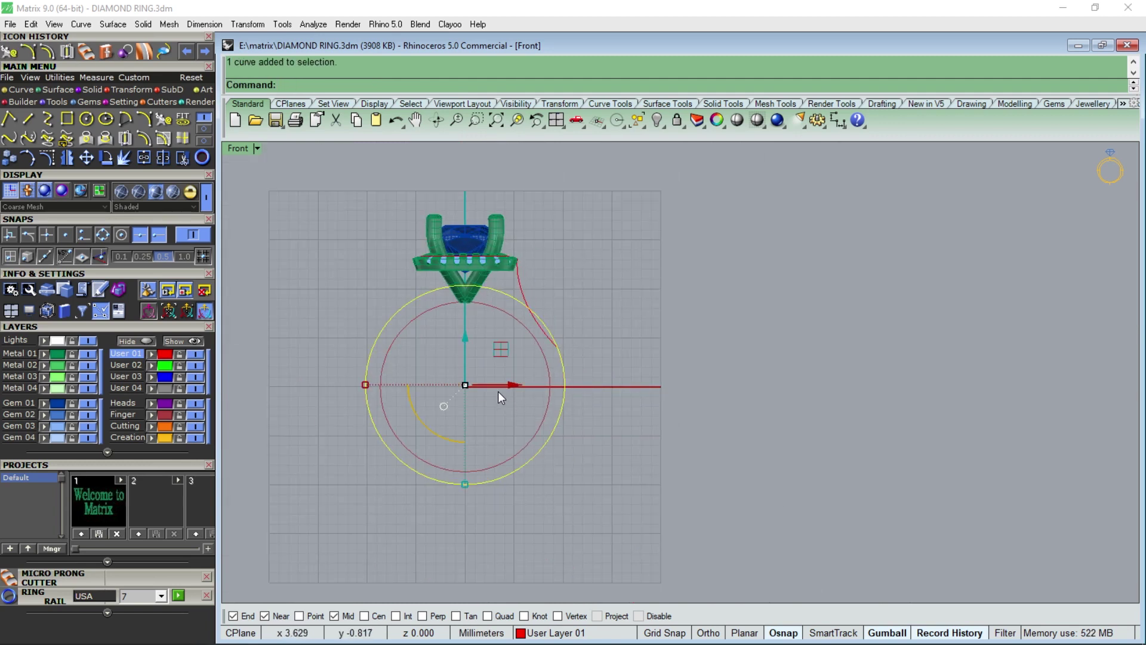
left_click(161, 157)
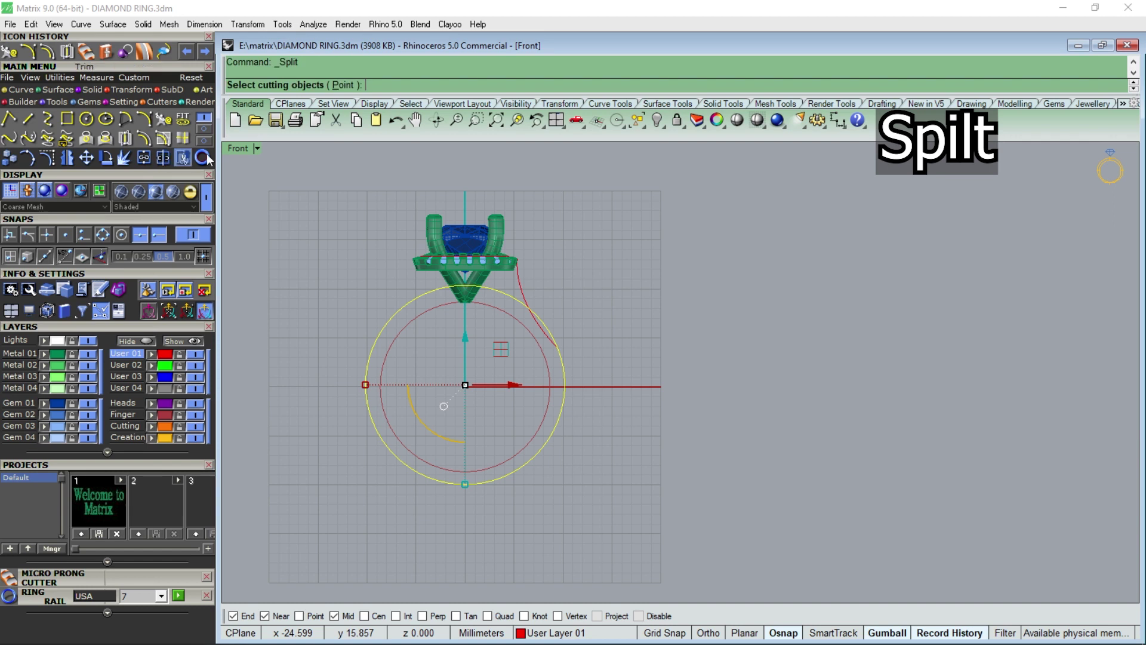
left_click(342, 85)
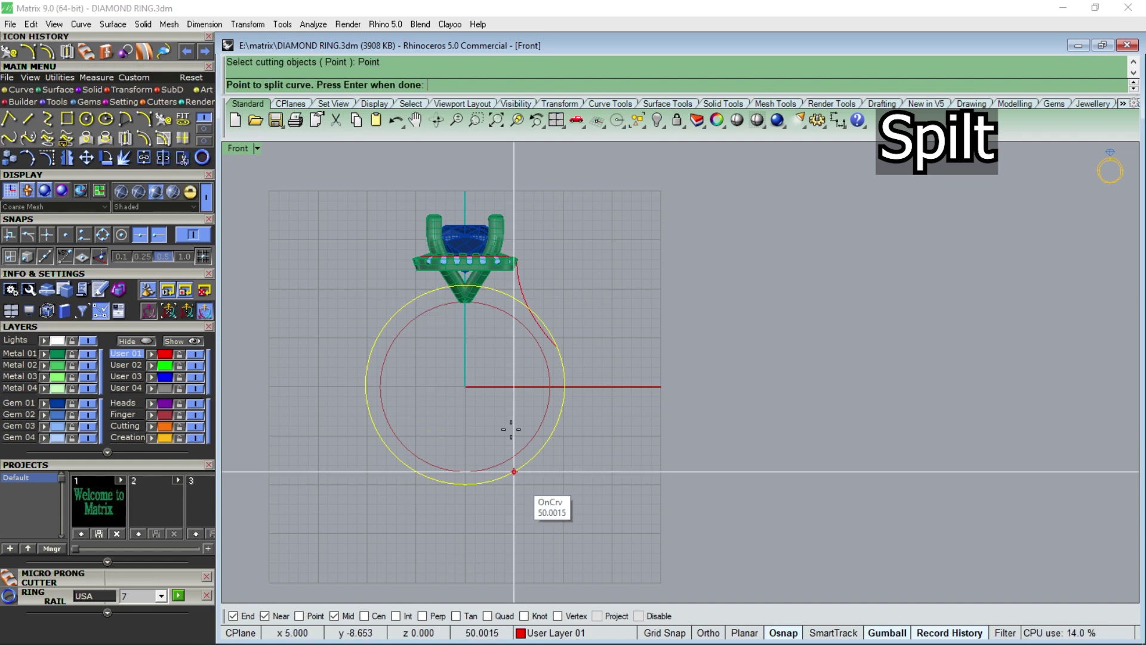
left_click(466, 483)
left_click(466, 287)
key("Return")
Delete the left half of the outer circle
key("Escape")
left_click(428, 291)
key("Delete")
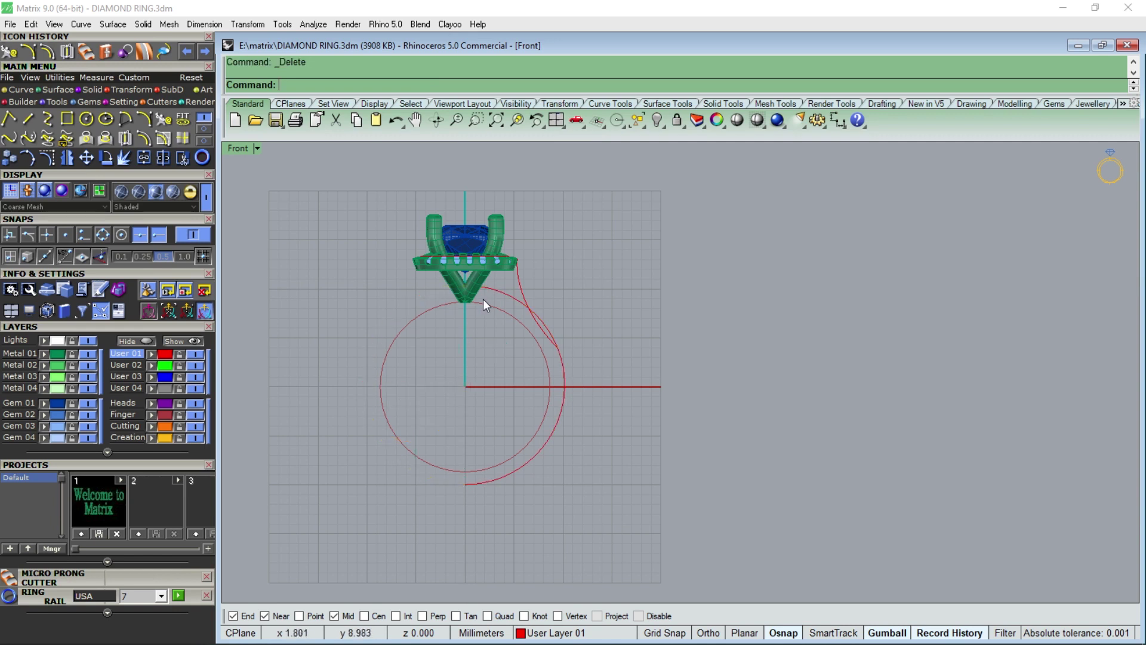
Trim the overlap between the arc and outer half circle and join them
left_click_drag(533, 328, 532, 330)
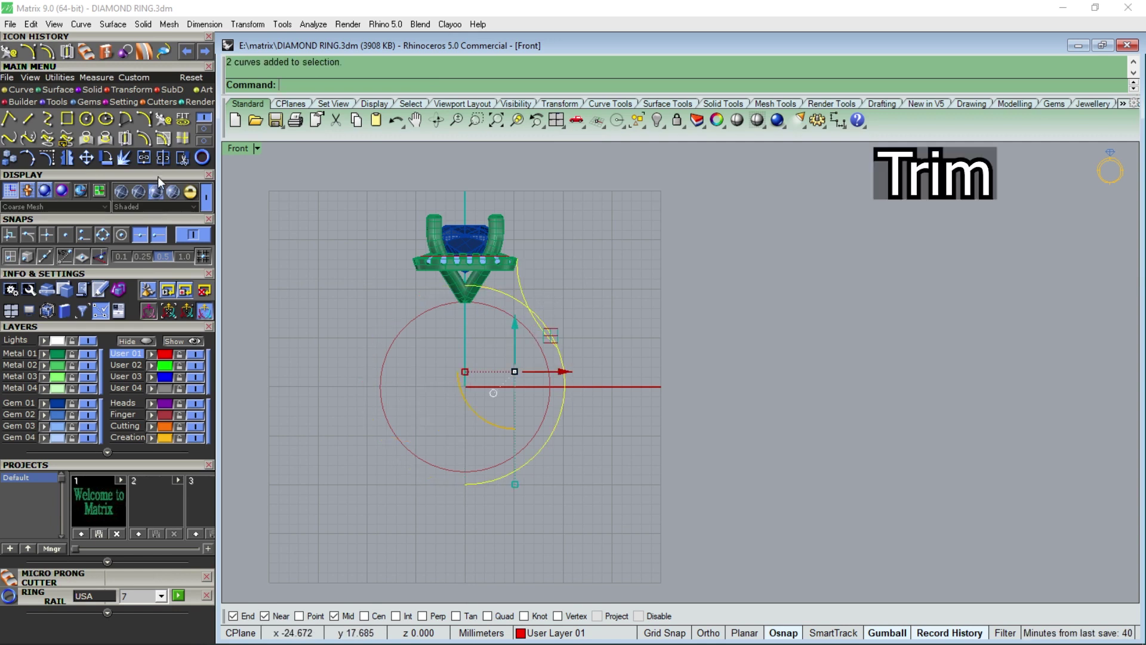
left_click(179, 157)
scroll(483, 307, "up", 1)
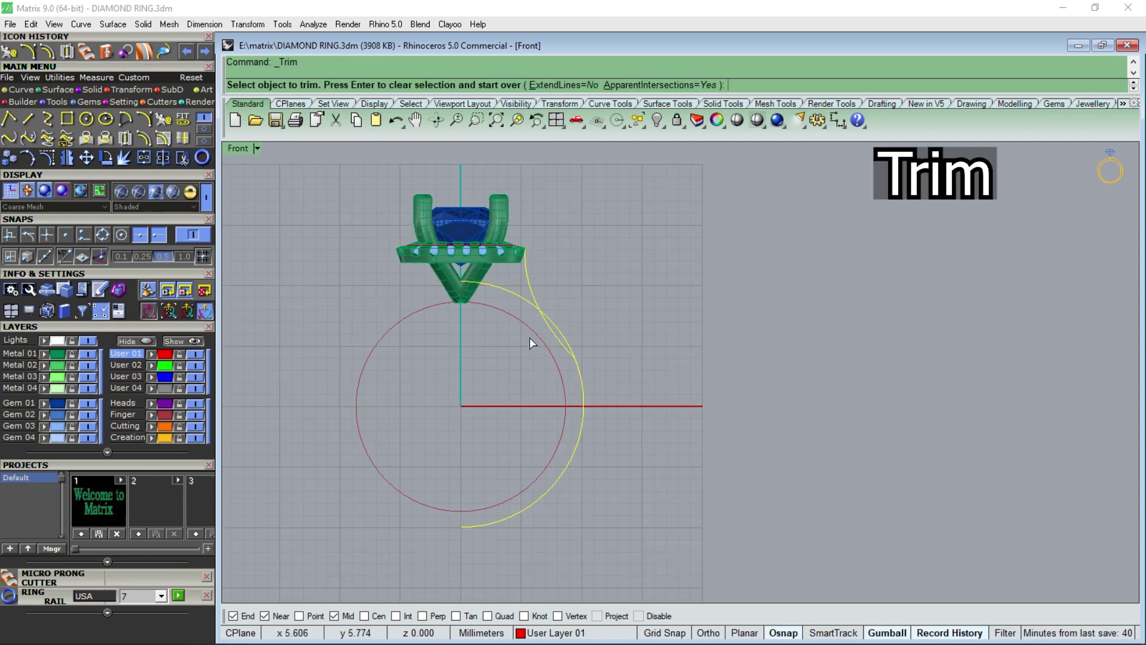
key("Return")
left_click(519, 299)
key("Return")
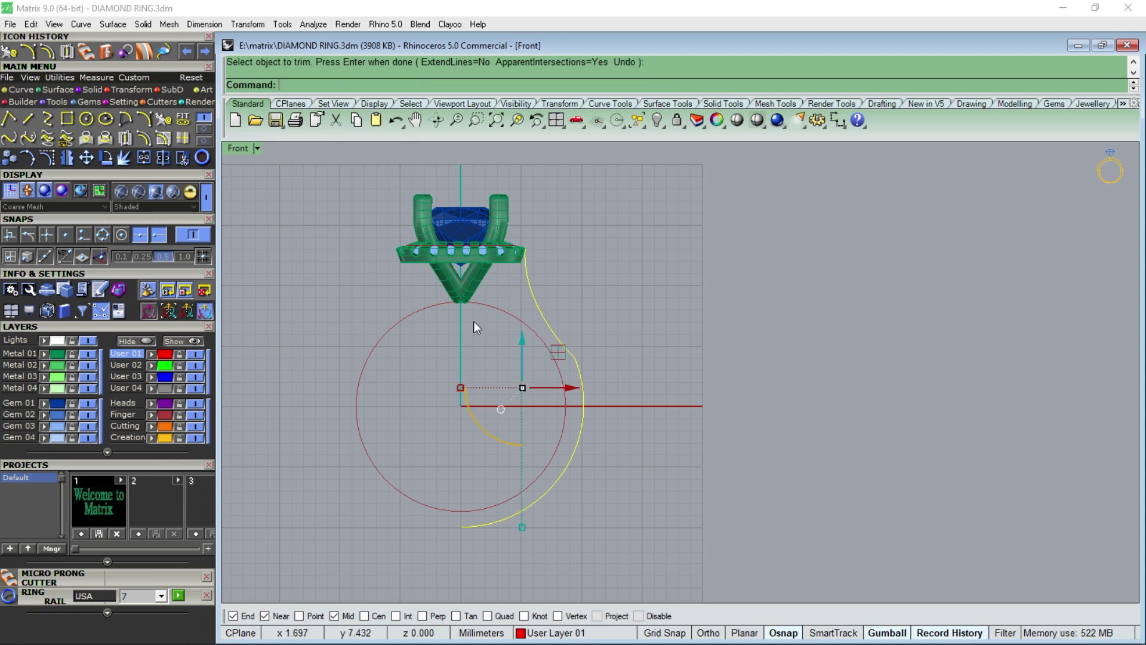
scroll(474, 321, "down", 2)
key("Return")
left_click(528, 377)
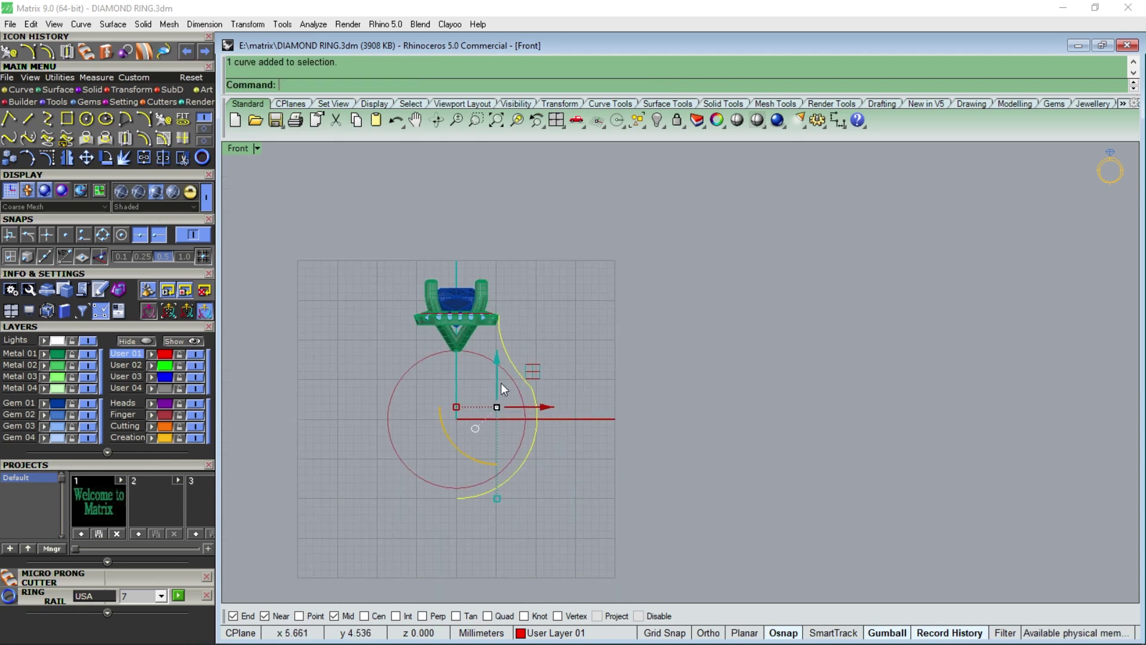
scroll(500, 382, "up", 1)
left_click(152, 157)
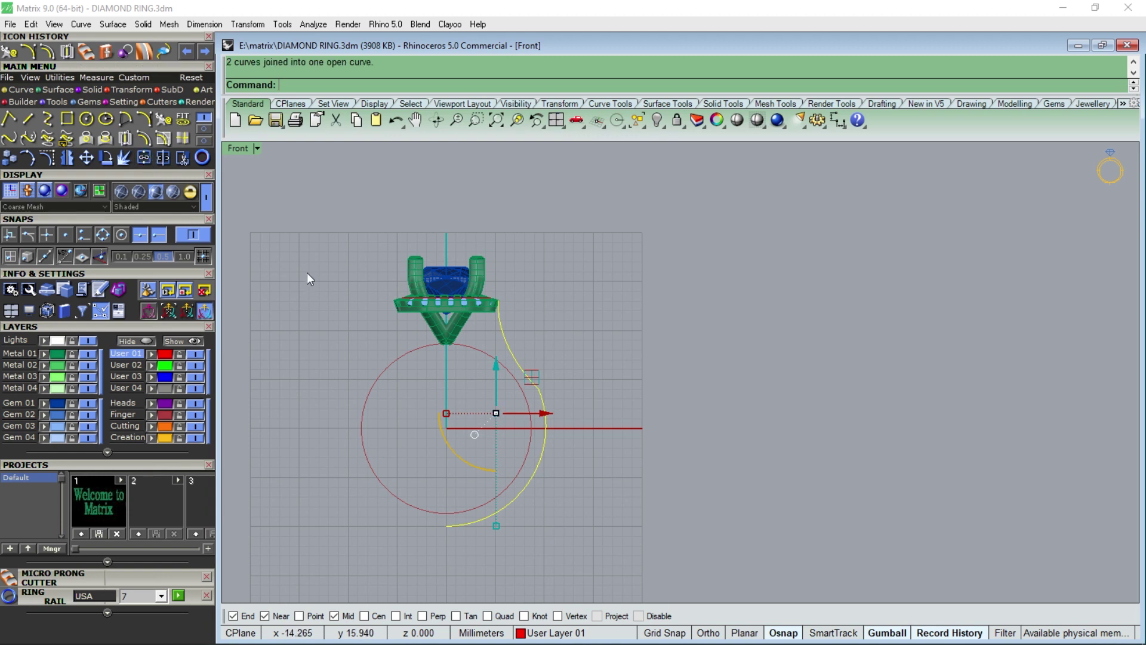
Rebuild the joined curve to 9 points at degree 3 and show four viewports
type("Rebuild")
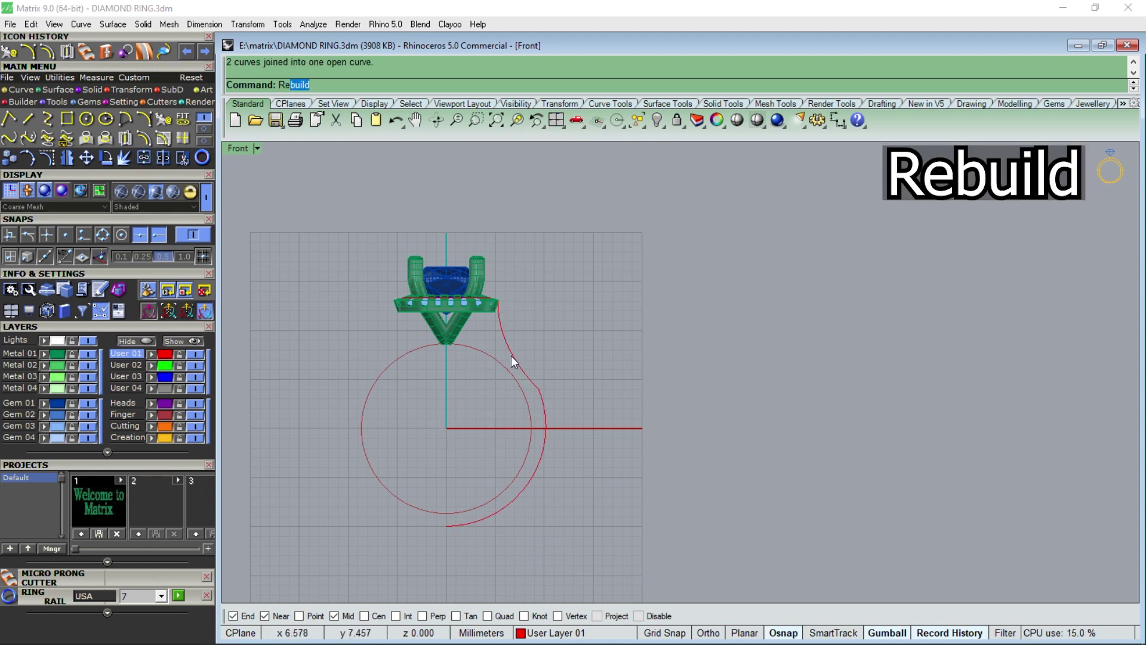
key("Return")
left_click(502, 335)
key("Return")
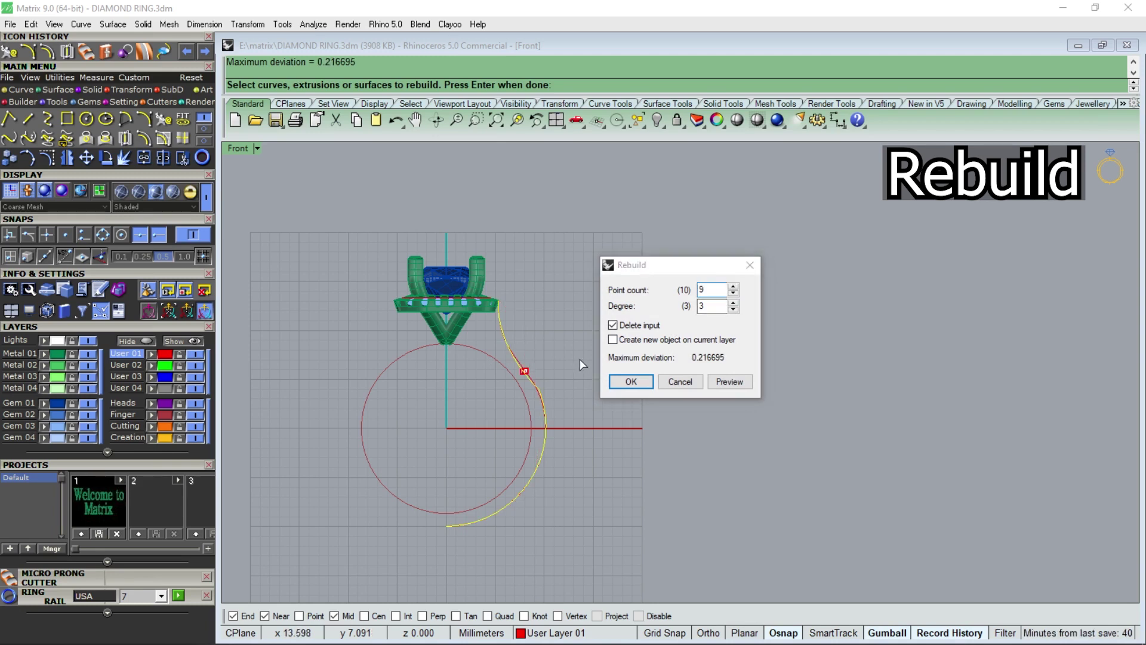
key("Return")
left_click(563, 416)
right_click_drag(851, 548, 816, 567)
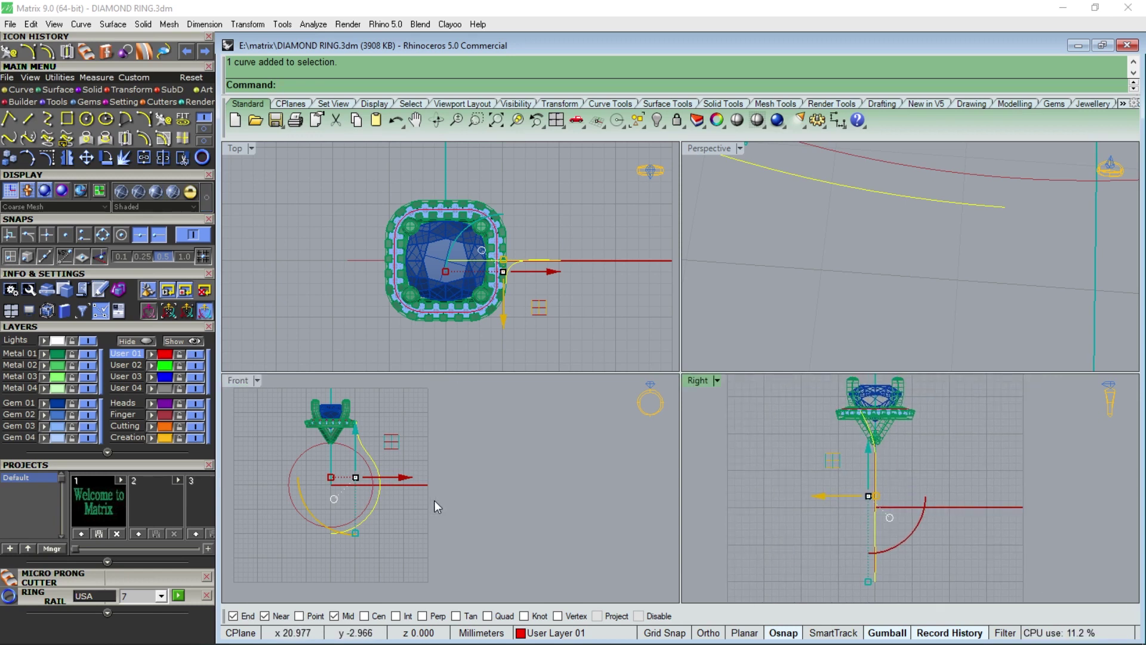
Project the shank curve flat onto the CPlane, deleting the original
right_click_drag(435, 502, 477, 513)
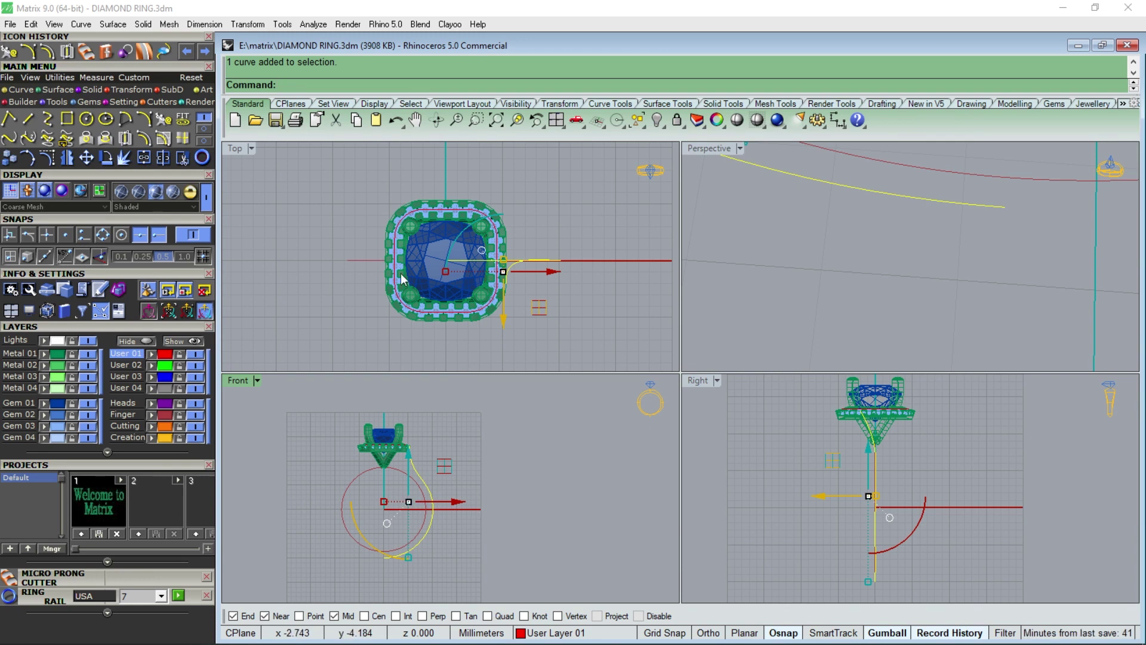
left_click(248, 24)
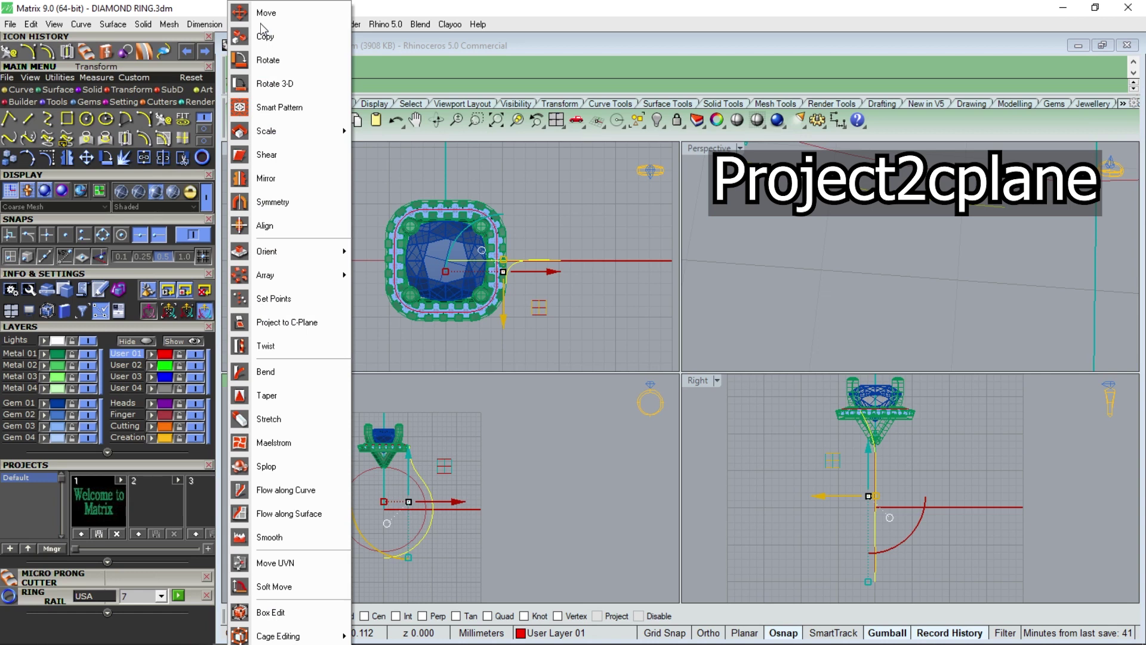
left_click(286, 323)
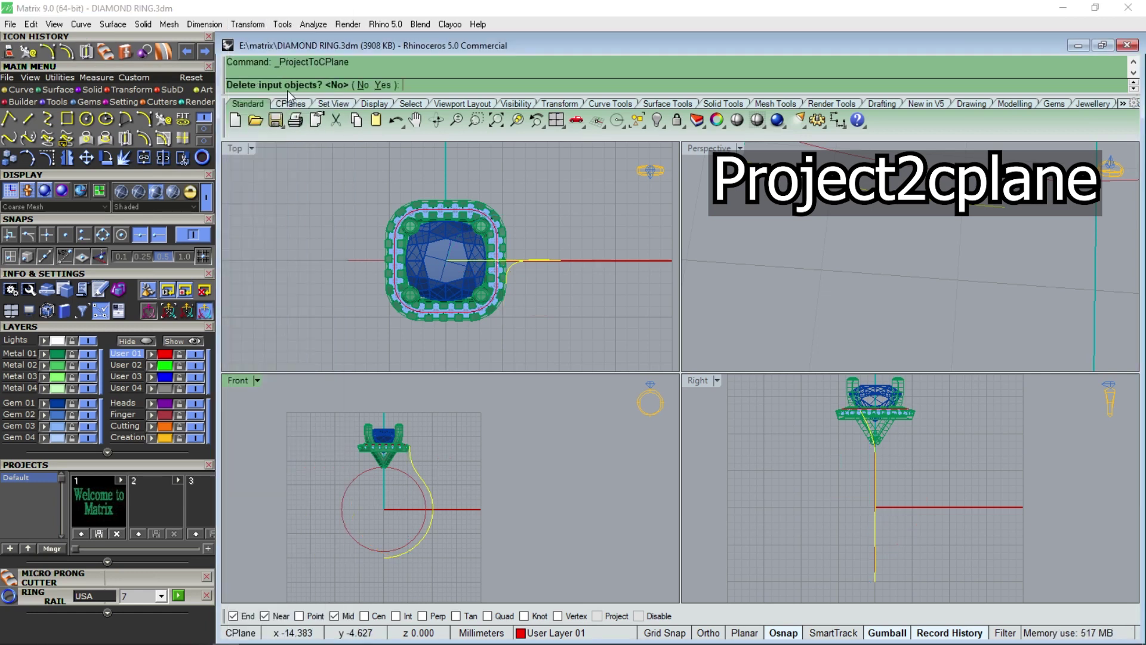
left_click(382, 86)
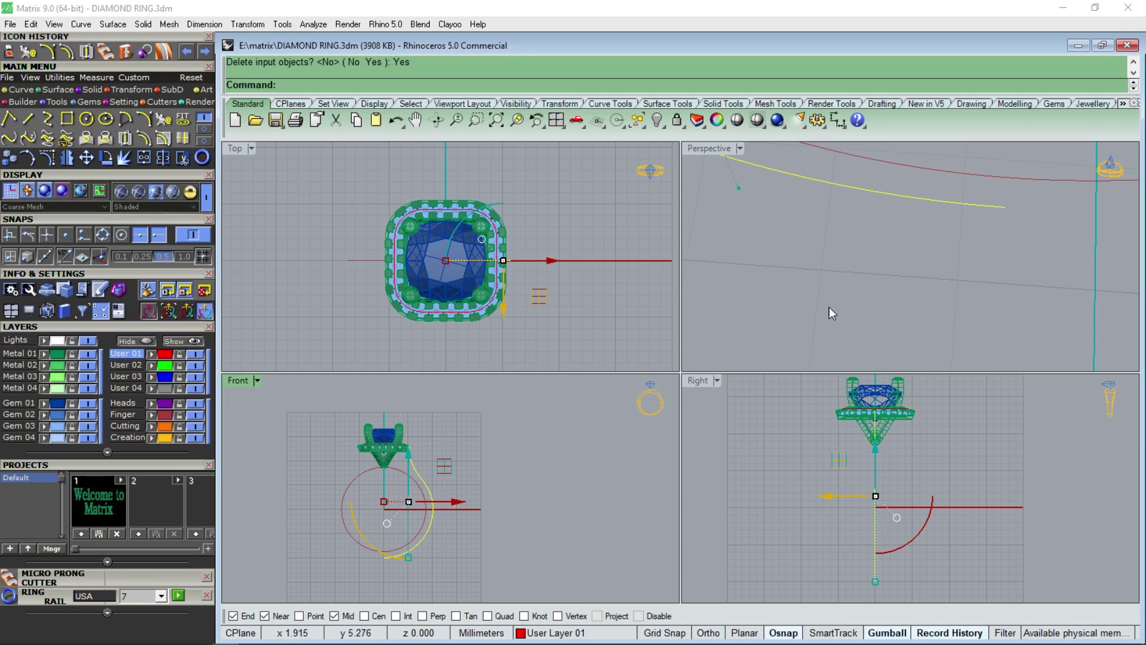
Maximize the Perspective viewport and make Lights the current layer
scroll(829, 307, "down", 5)
mouse_move(827, 309)
right_mouse_down()
mouse_move(843, 232)
mouse_move(844, 332)
right_mouse_up()
right_click_drag(471, 441, 485, 455)
double_click(704, 151)
mouse_move(704, 151)
right_mouse_down()
mouse_move(563, 284)
mouse_move(647, 371)
right_mouse_up()
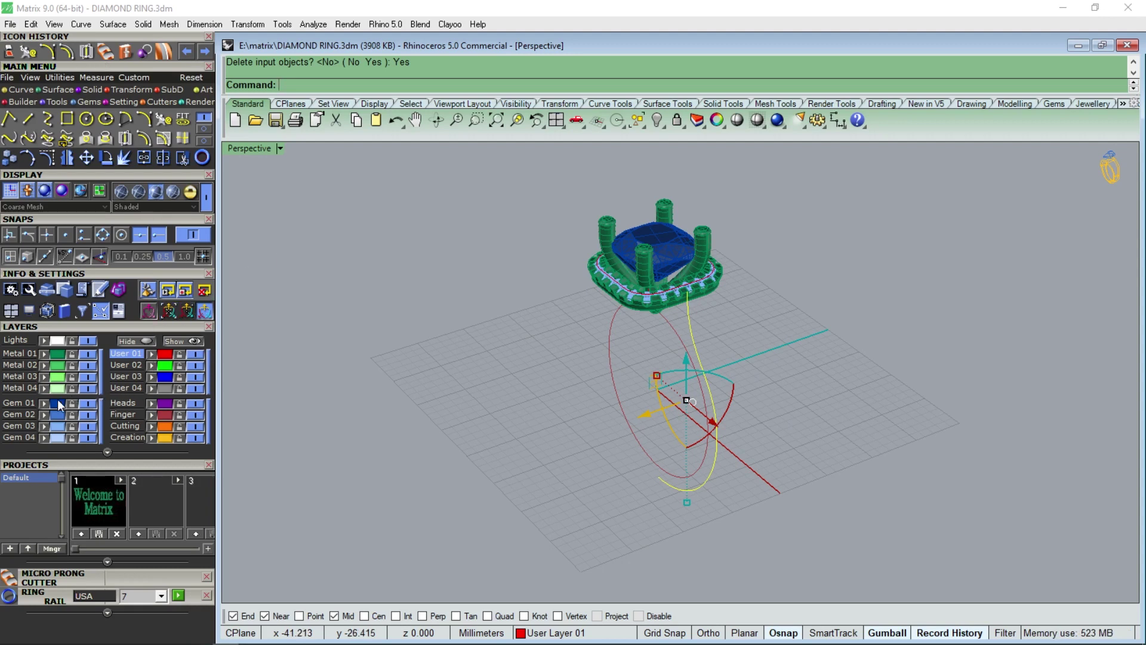
left_click(12, 340)
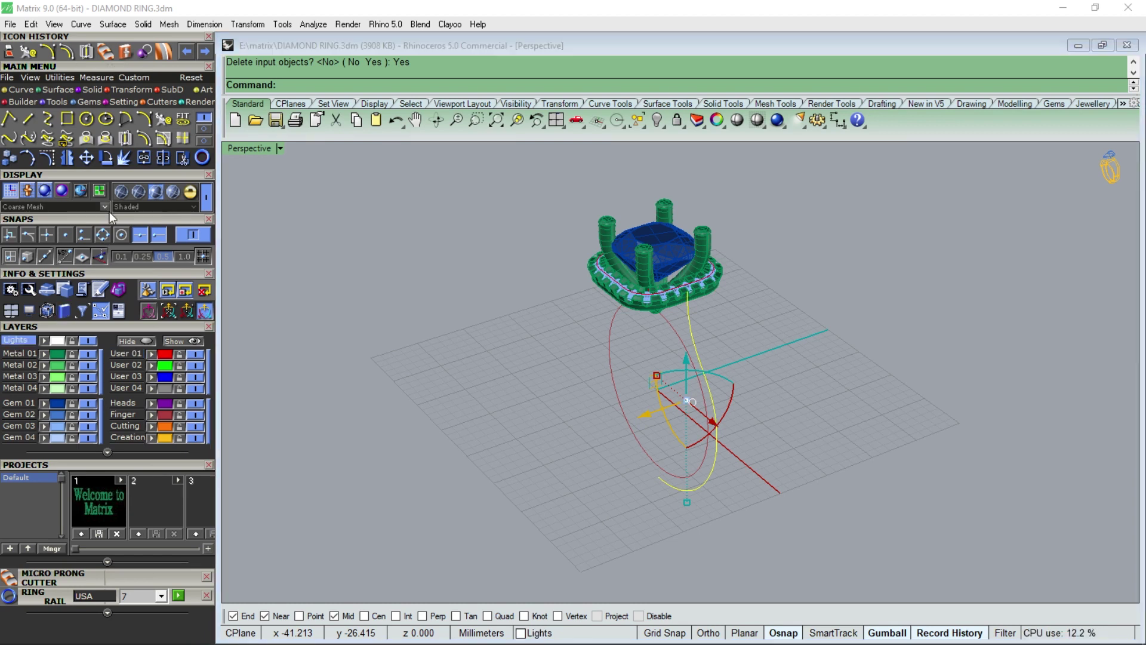
left_click(93, 89)
Extrude the shank curve on both sides into a narrow ribbon surface
left_click(164, 119)
type("8")
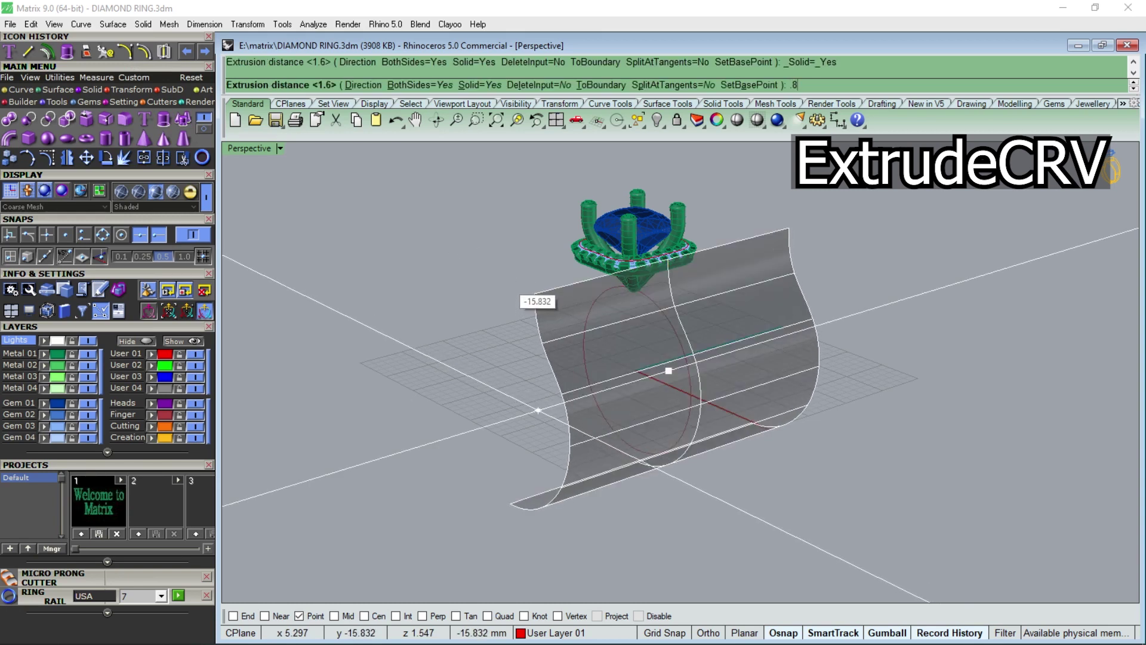
key("Return")
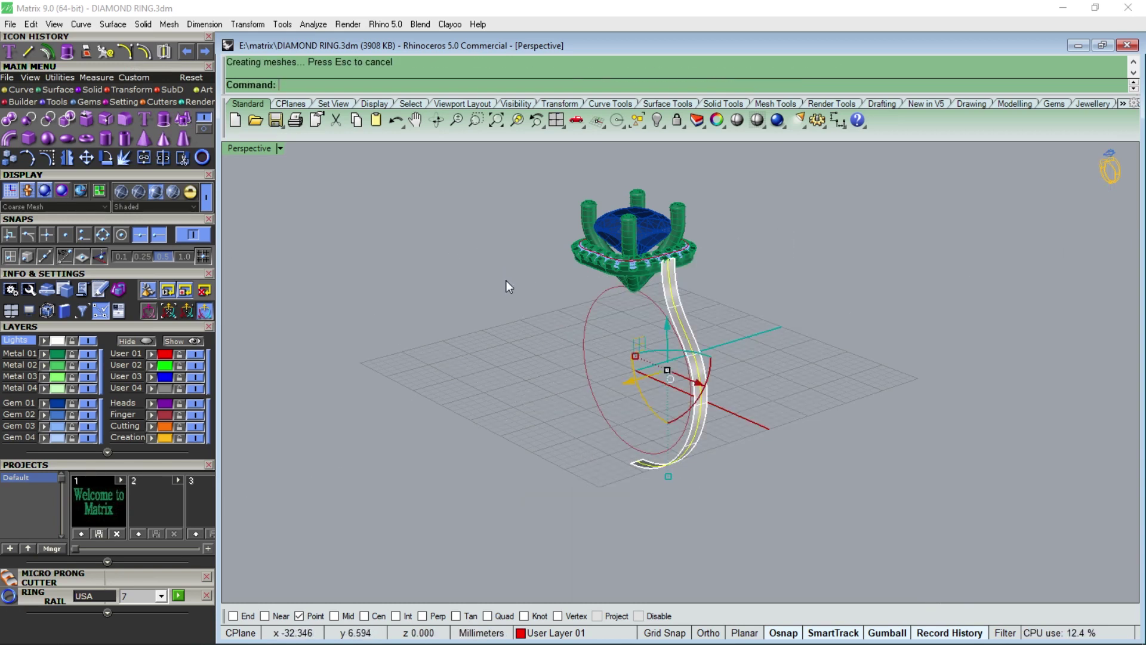
scroll(506, 280, "up", 5)
mouse_move(506, 280)
right_mouse_down()
mouse_move(556, 327)
mouse_move(560, 368)
right_mouse_up()
scroll(560, 367, "down", 5)
scroll(614, 259, "up", 3)
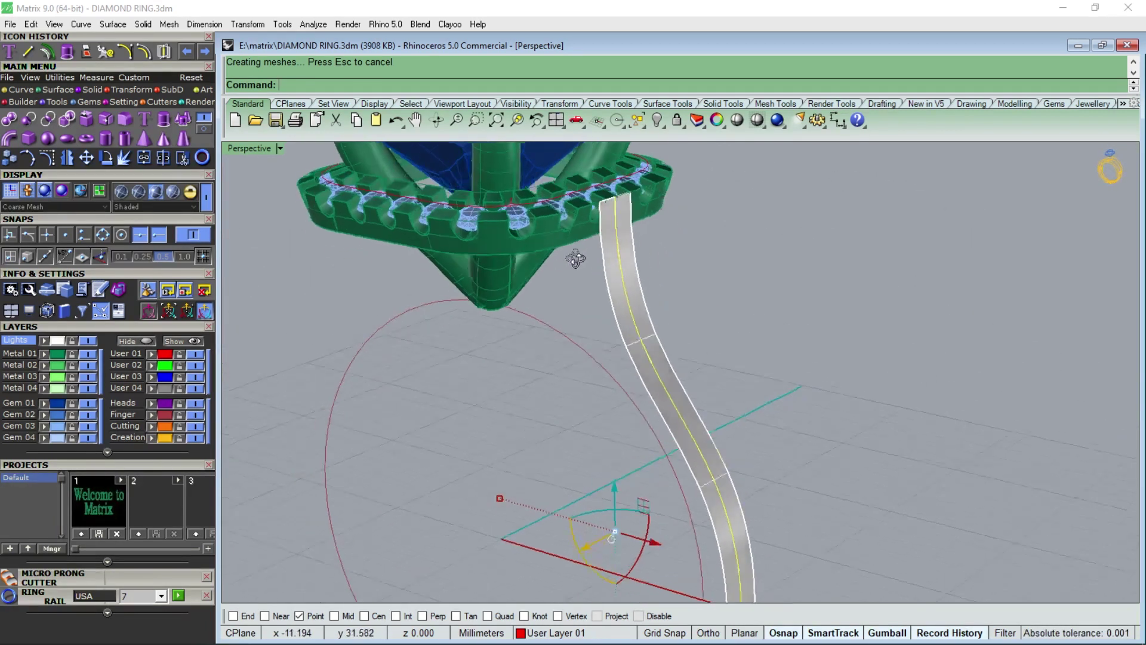
scroll(597, 239, "up", 3)
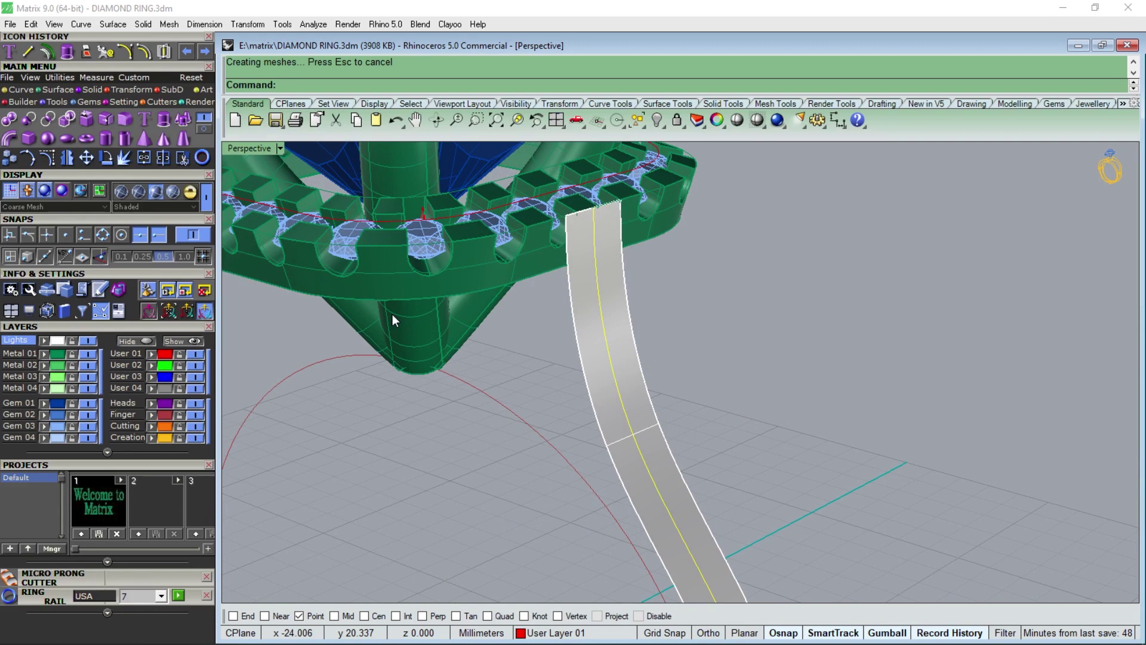
Drag the curve's top control points to reshape the band's upper end under the head
key("F10")
left_click_drag(461, 439, 624, 179)
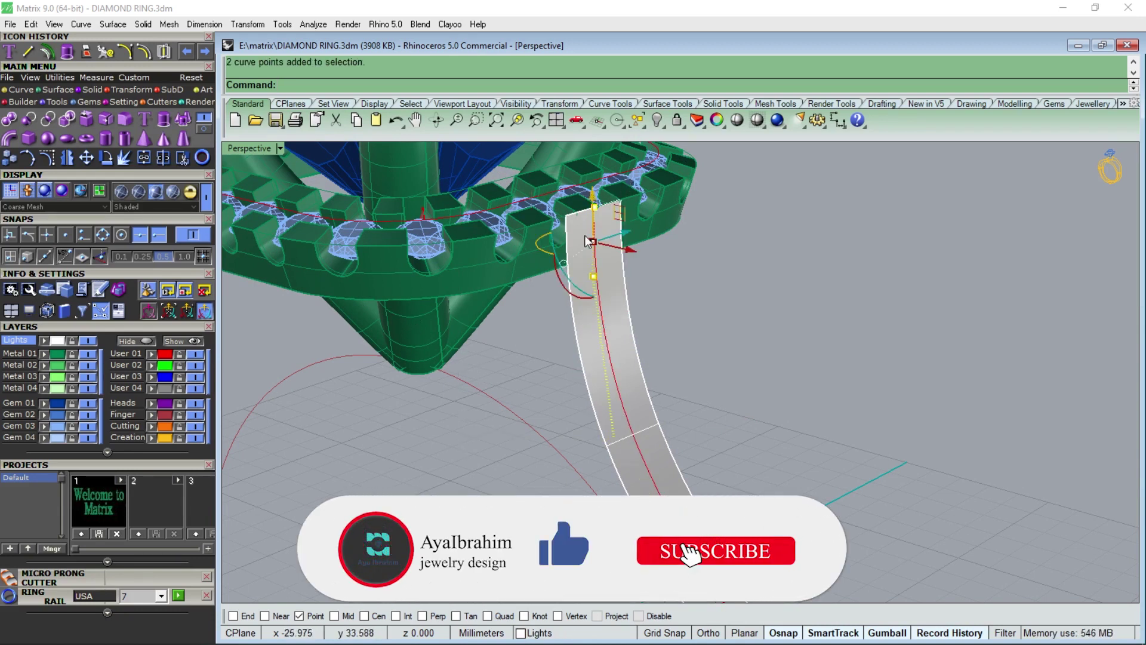
scroll(600, 221, "up", 3)
left_click_drag(603, 222, 600, 240)
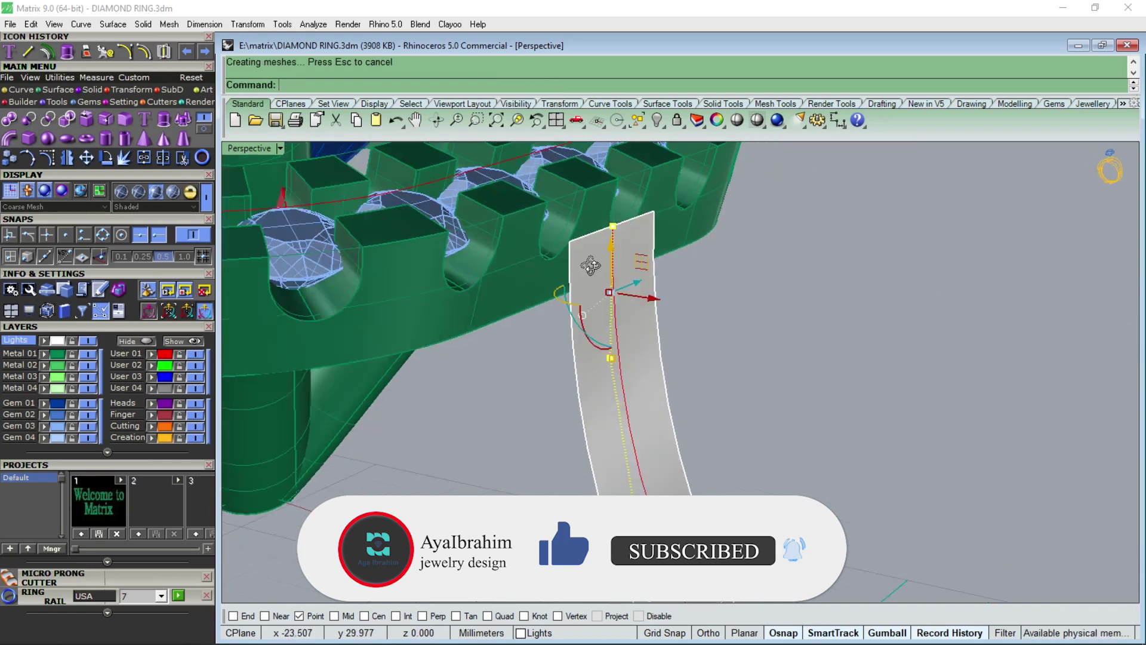
right_click_drag(599, 240, 622, 278)
left_click_drag(649, 307, 632, 300)
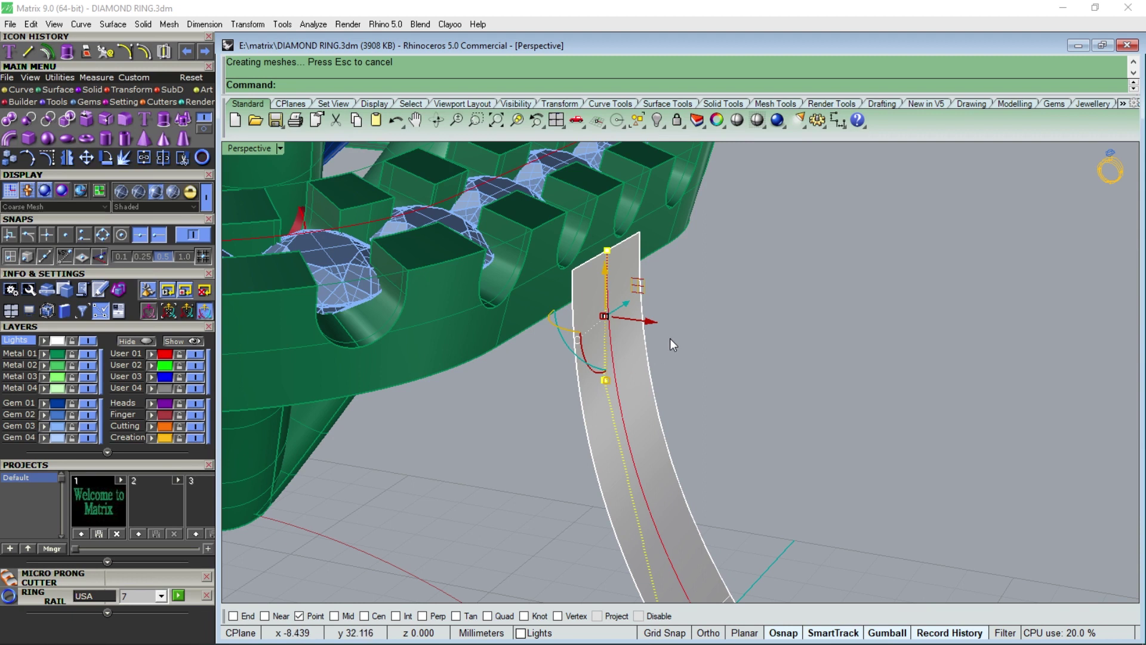
left_click_drag(494, 416, 622, 250)
left_click_drag(536, 444, 644, 322, "ctrl")
left_click_drag(646, 256, 615, 259)
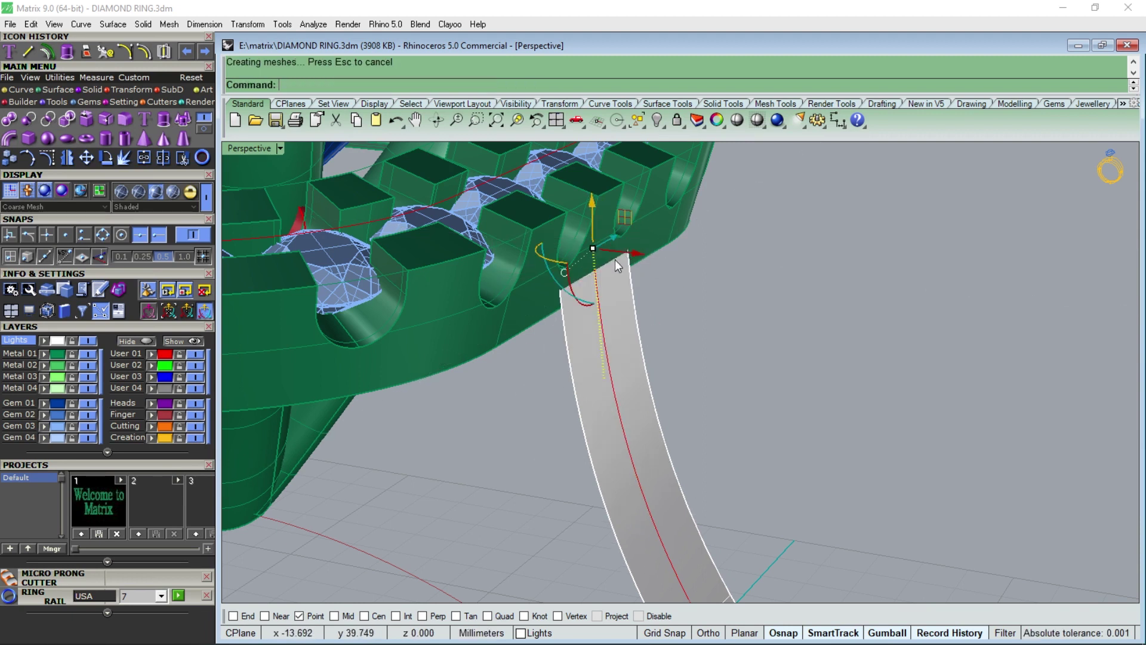
key("Escape")
Select the band surface and maximize the Front viewport
mouse_move(527, 245)
right_mouse_down()
mouse_move(572, 367)
mouse_move(682, 348)
right_mouse_up()
left_click(684, 345)
scroll(622, 275, "down", 8)
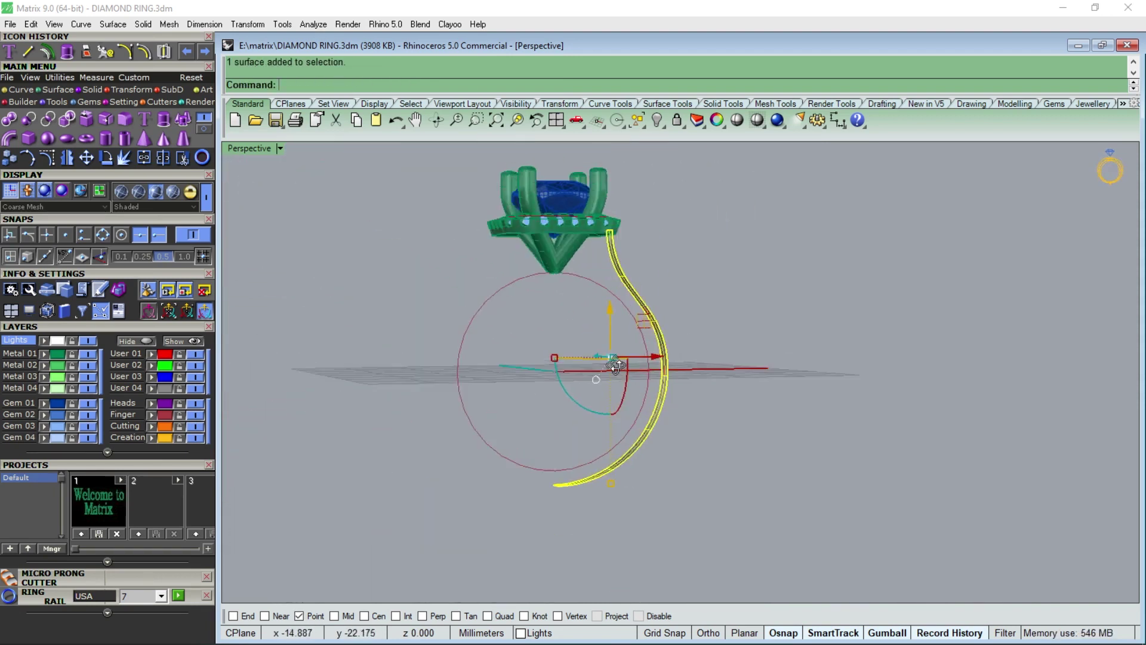
double_click(265, 148)
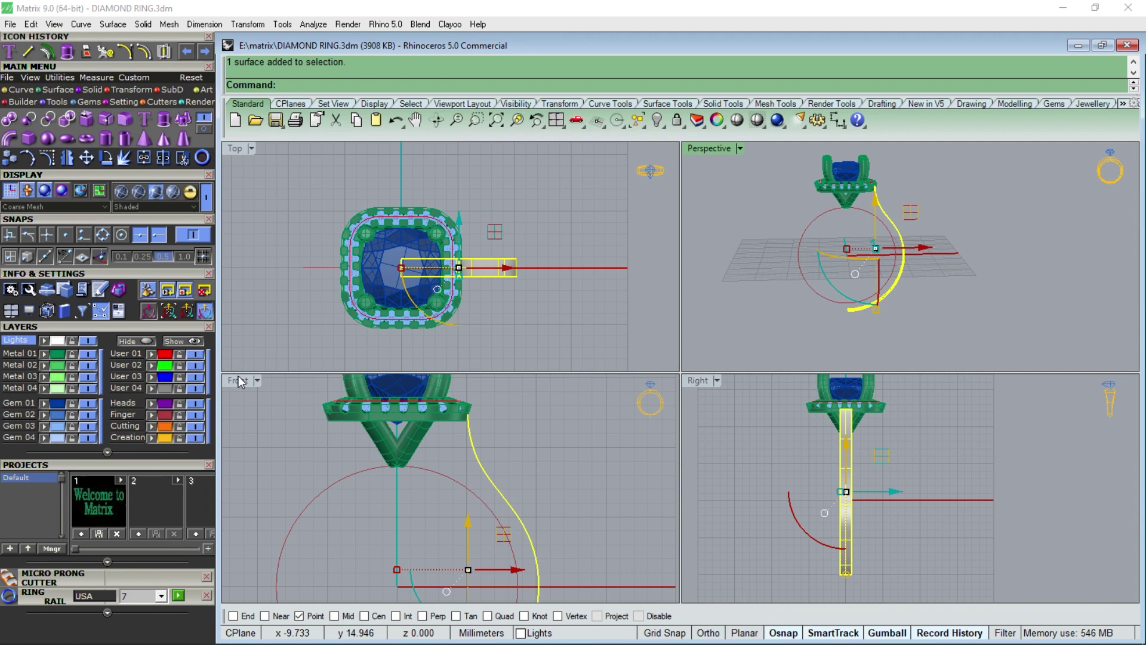
double_click(241, 381)
scroll(514, 289, "down", 3)
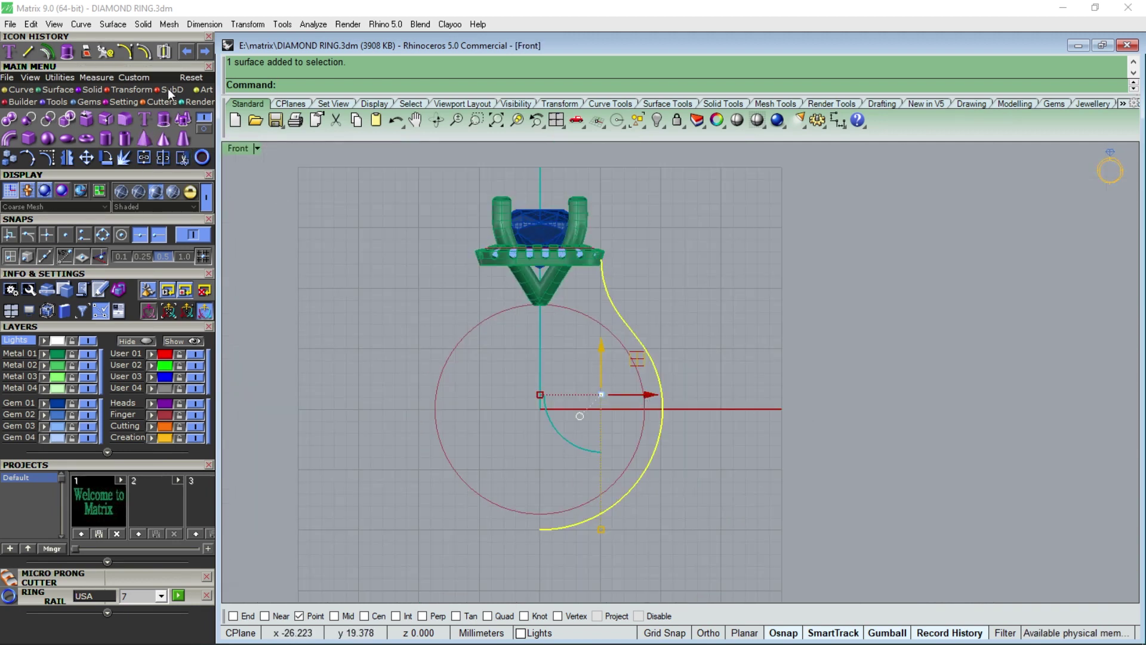
left_click(56, 92)
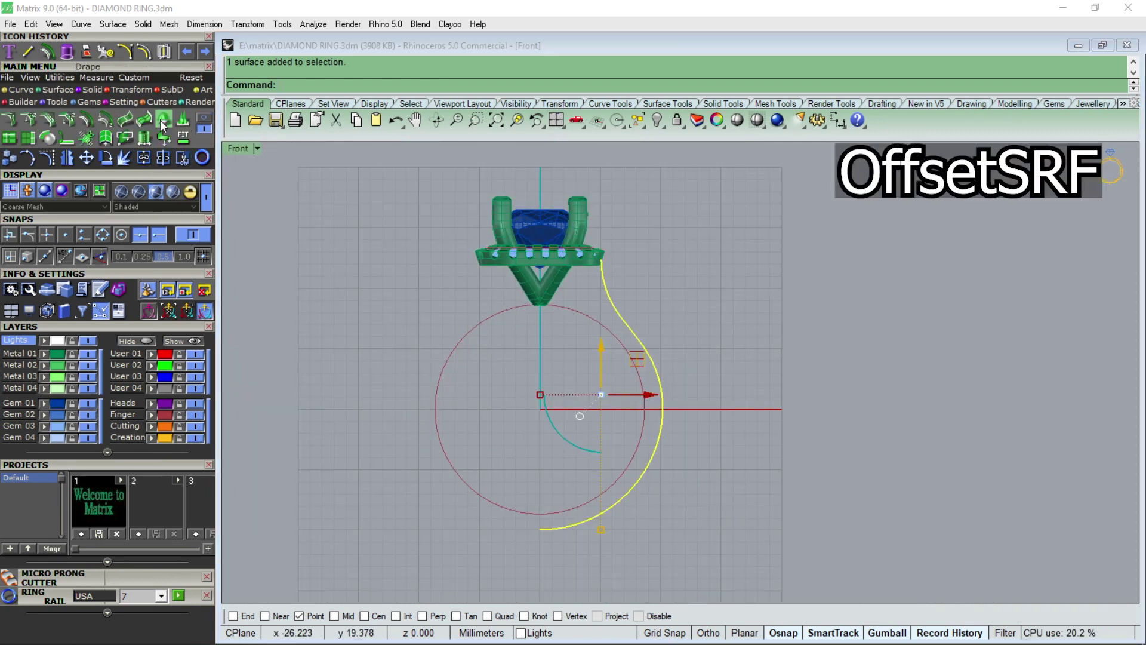
Offset the band surface 1.6 inward into a solid, keeping the original
left_click(87, 122)
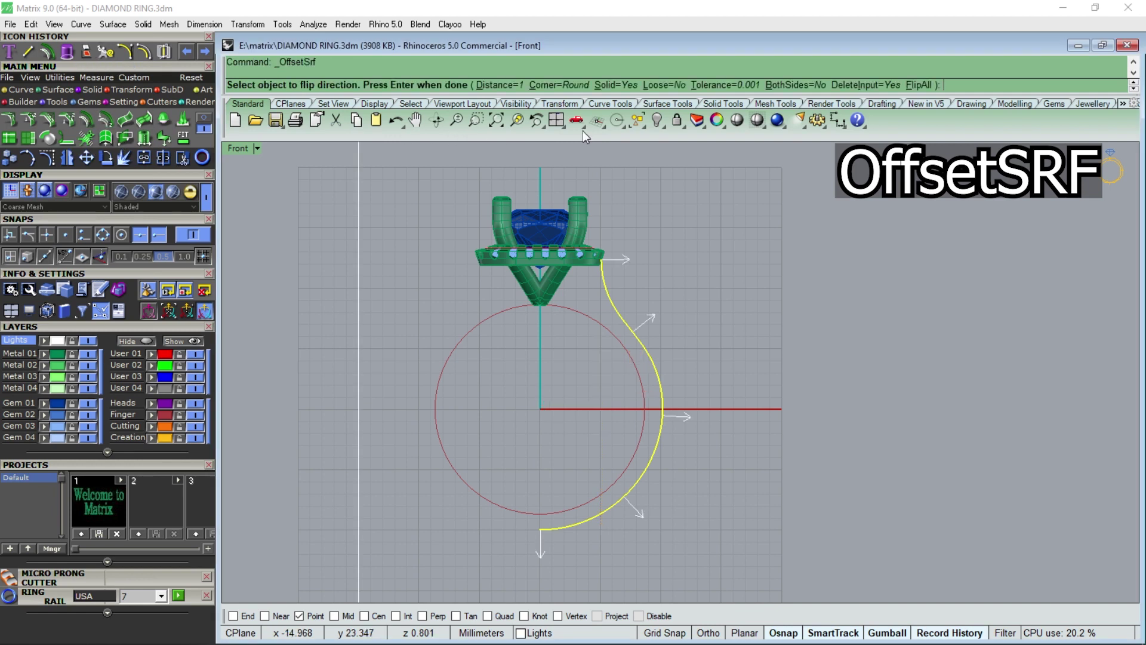
left_click(915, 86)
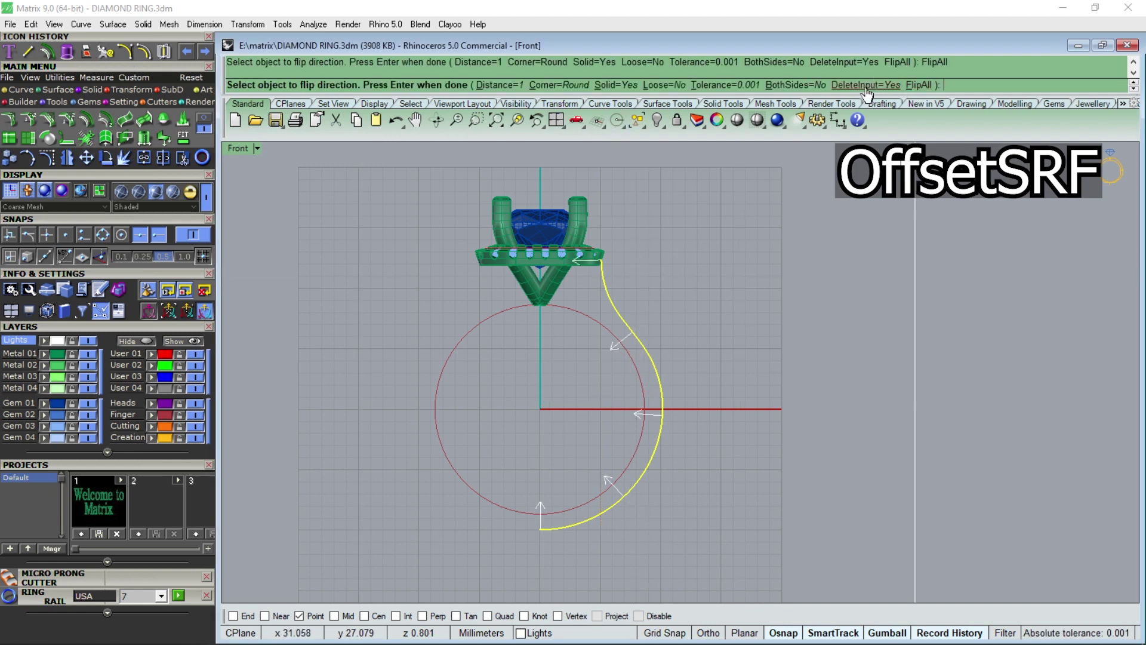
left_click(862, 88)
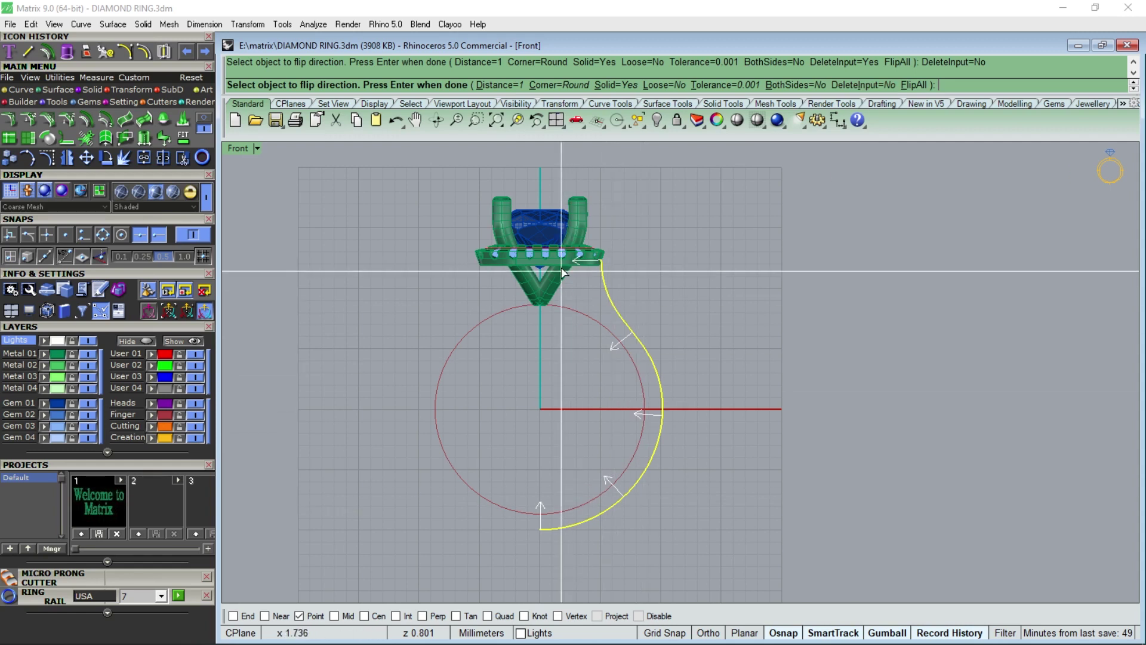
type("1.")
key("Return")
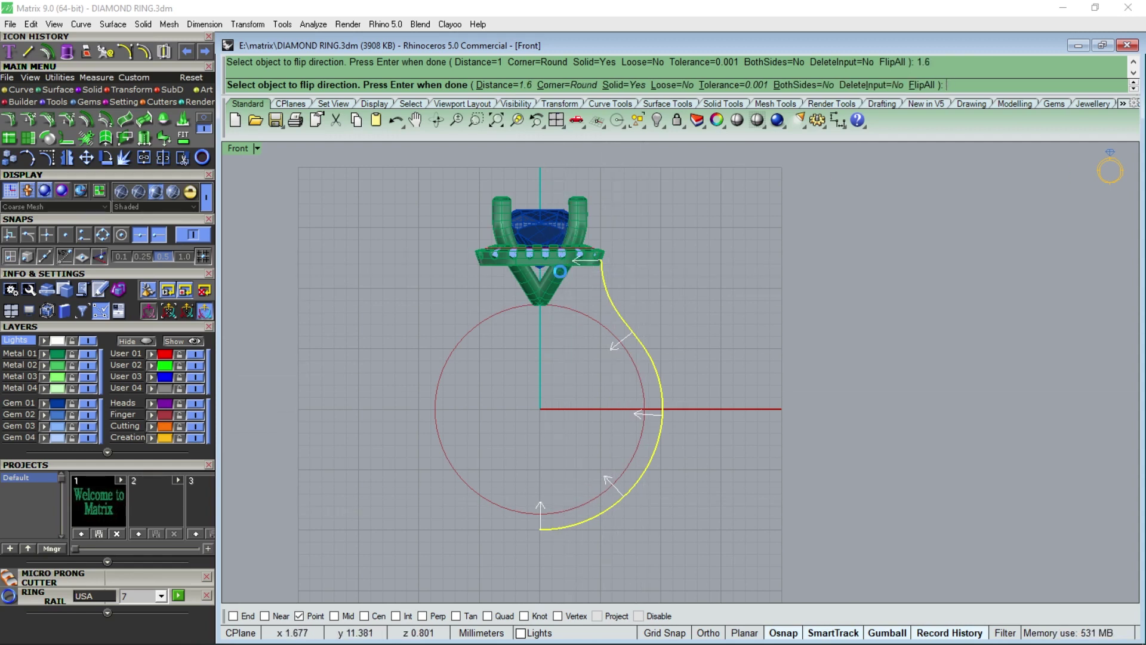
scroll(633, 466, "up", 1)
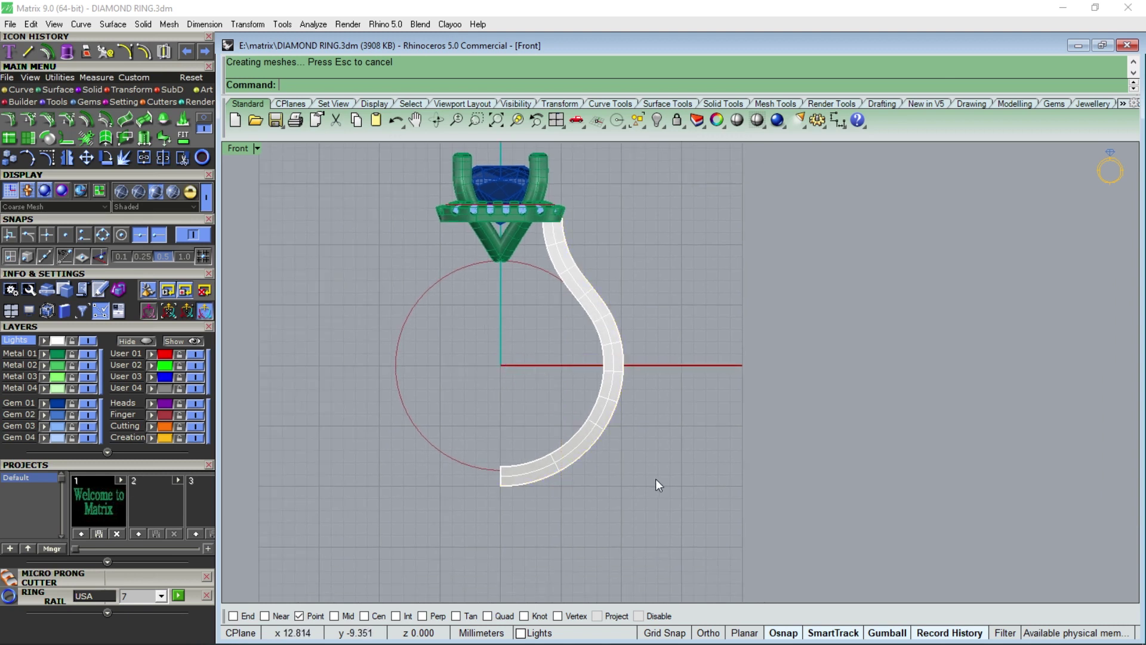
scroll(656, 479, "up", 1)
Mirror the solid band across the Y axis for the other shank side
left_click(526, 479)
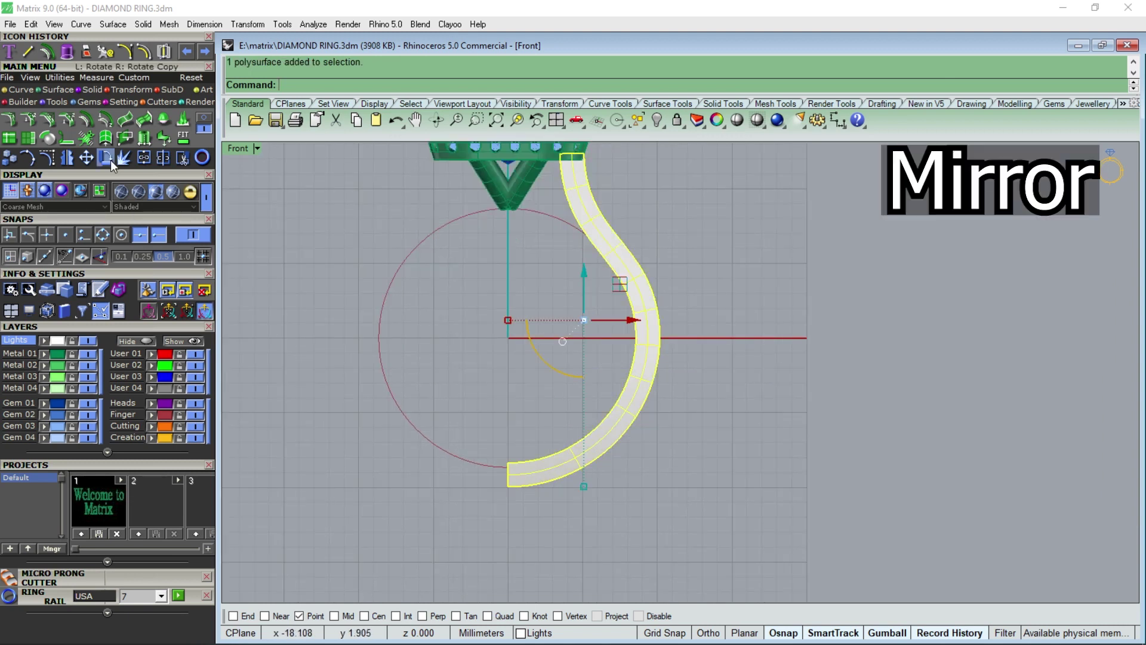
left_click(67, 158)
left_click(450, 86)
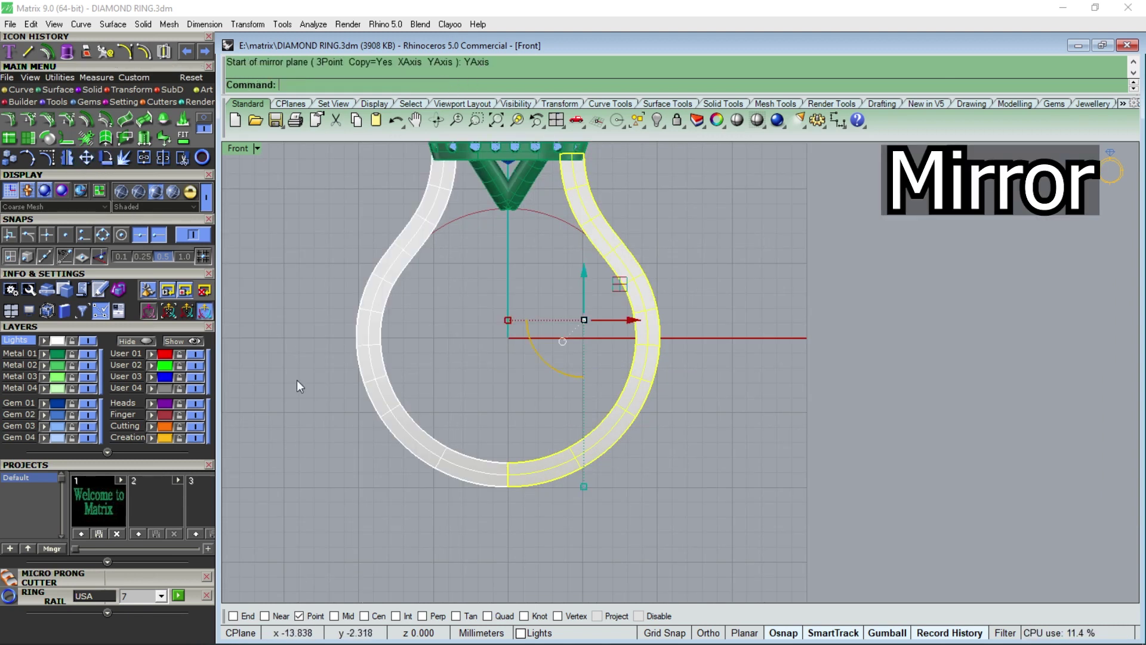
Set the Front viewport to Wireframe display
left_click(552, 216)
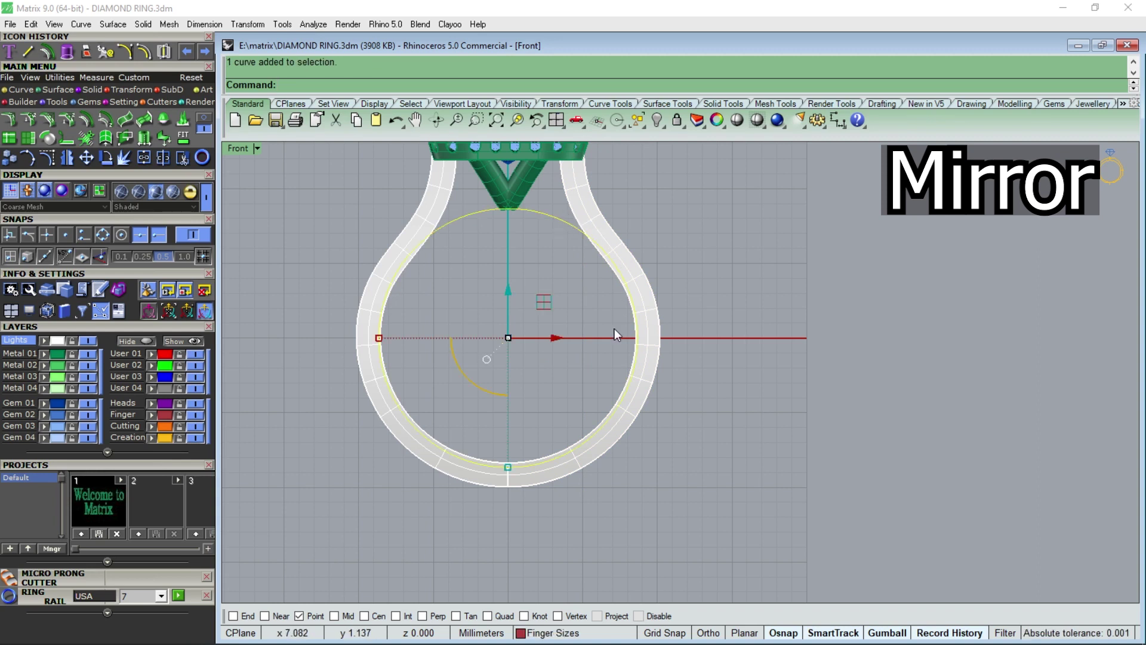
left_click(257, 147)
left_click(299, 46)
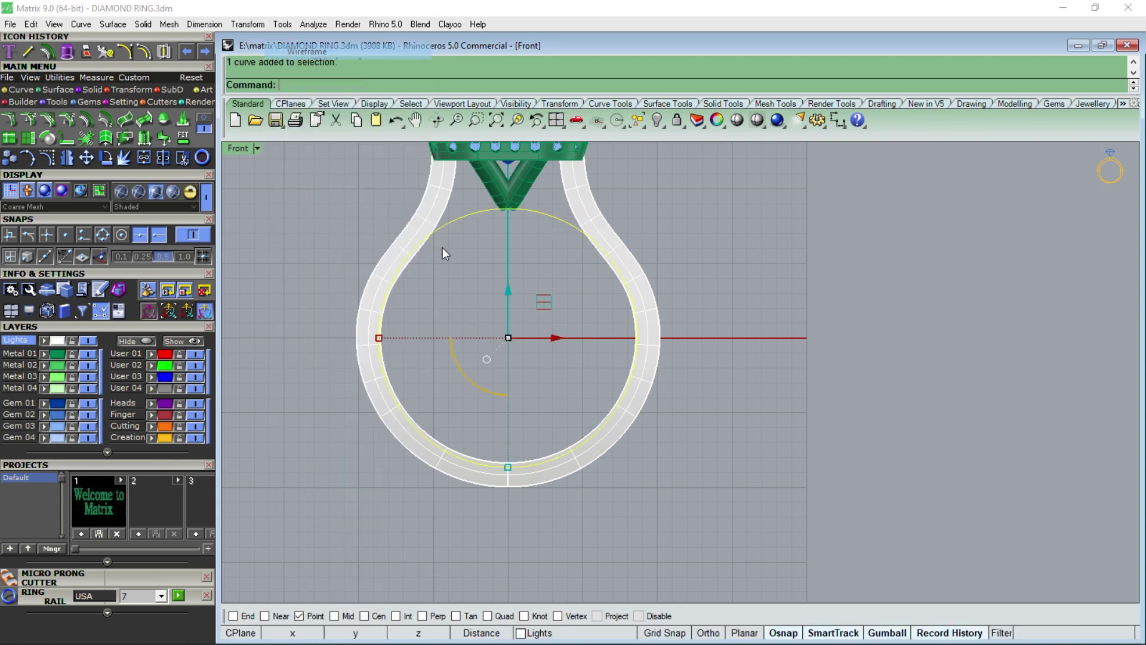
left_click(677, 270)
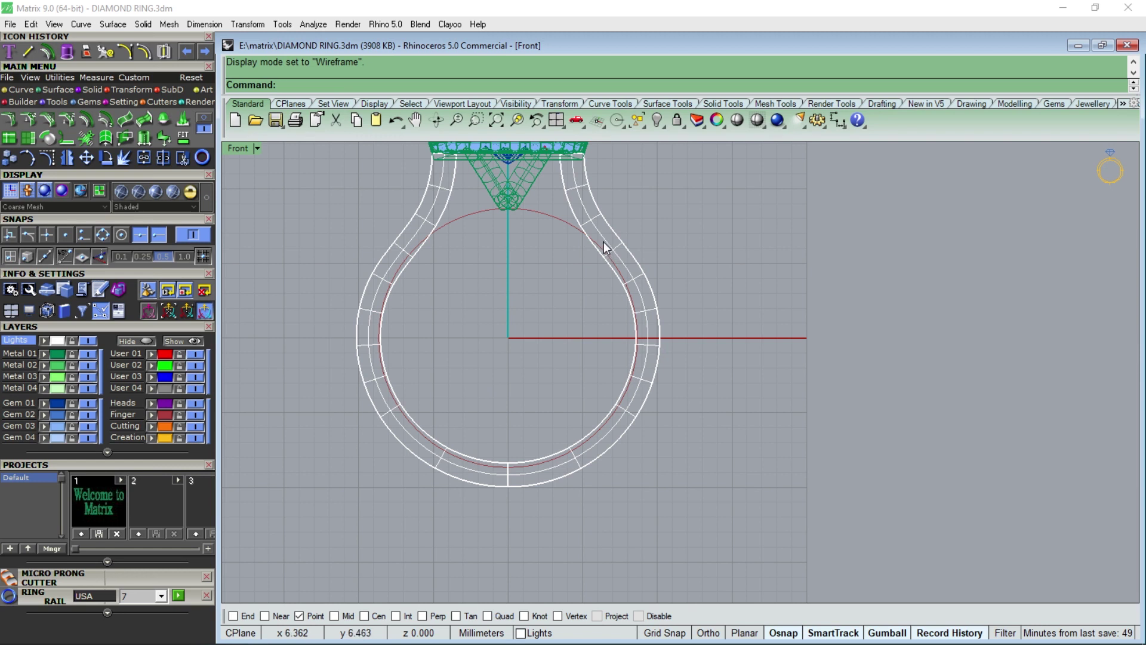
left_click(610, 263)
Select the right outer shank curve and shift it slightly downward
left_click(651, 300)
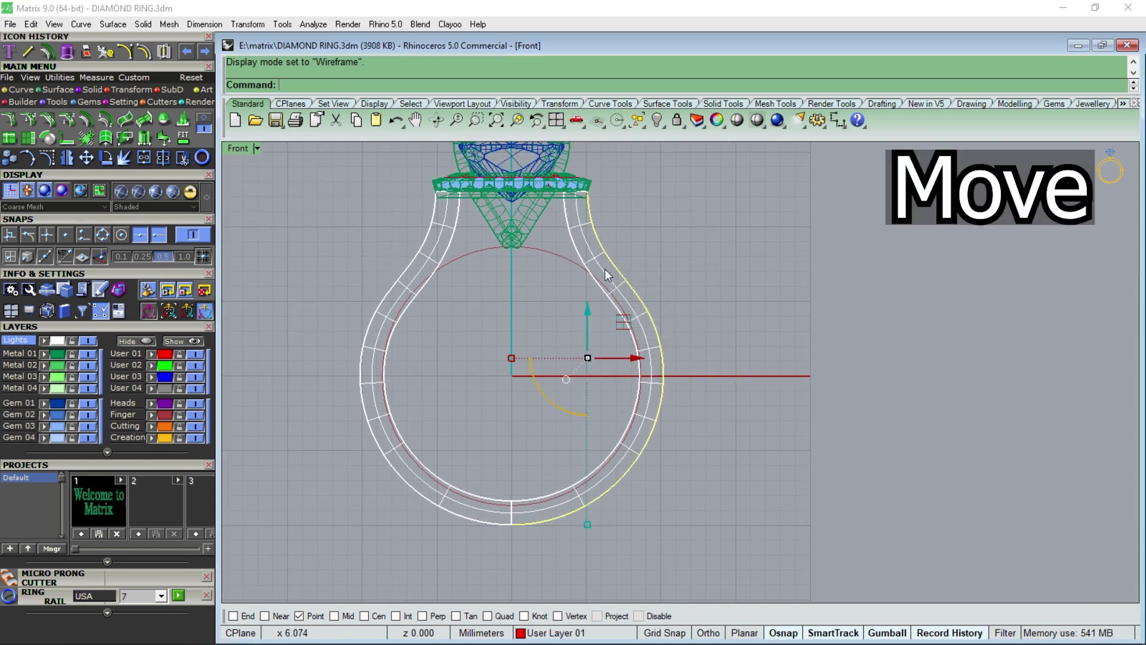
scroll(559, 421, "up", 2)
left_click_drag(596, 284, 597, 288)
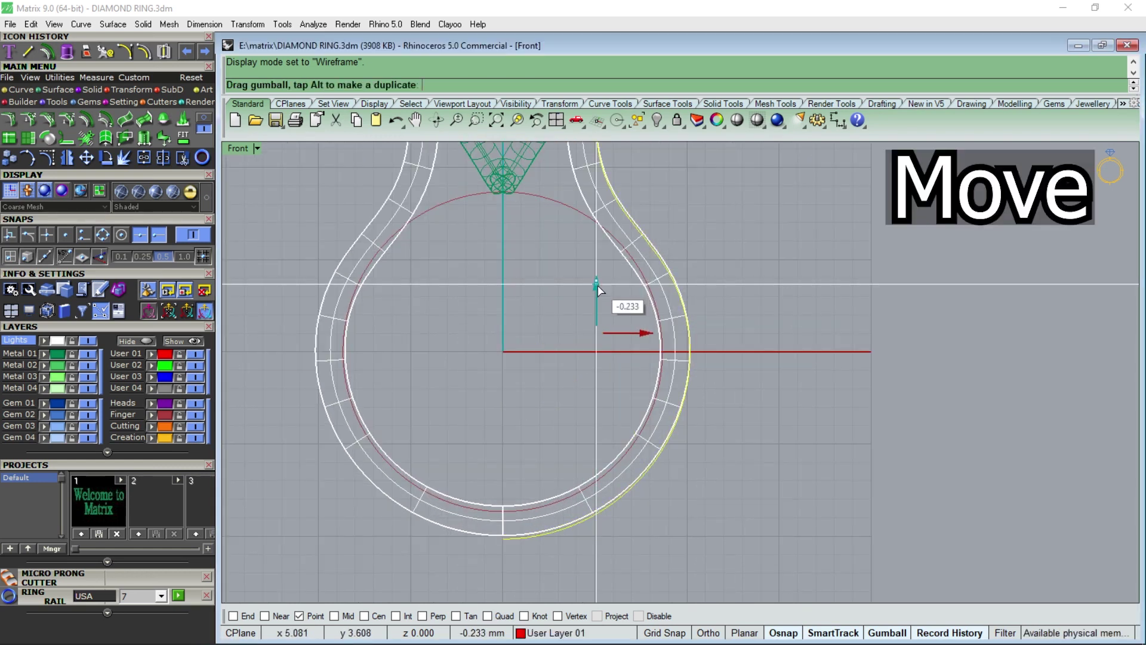
scroll(498, 506, "up", 5)
scroll(498, 391, "up", 3)
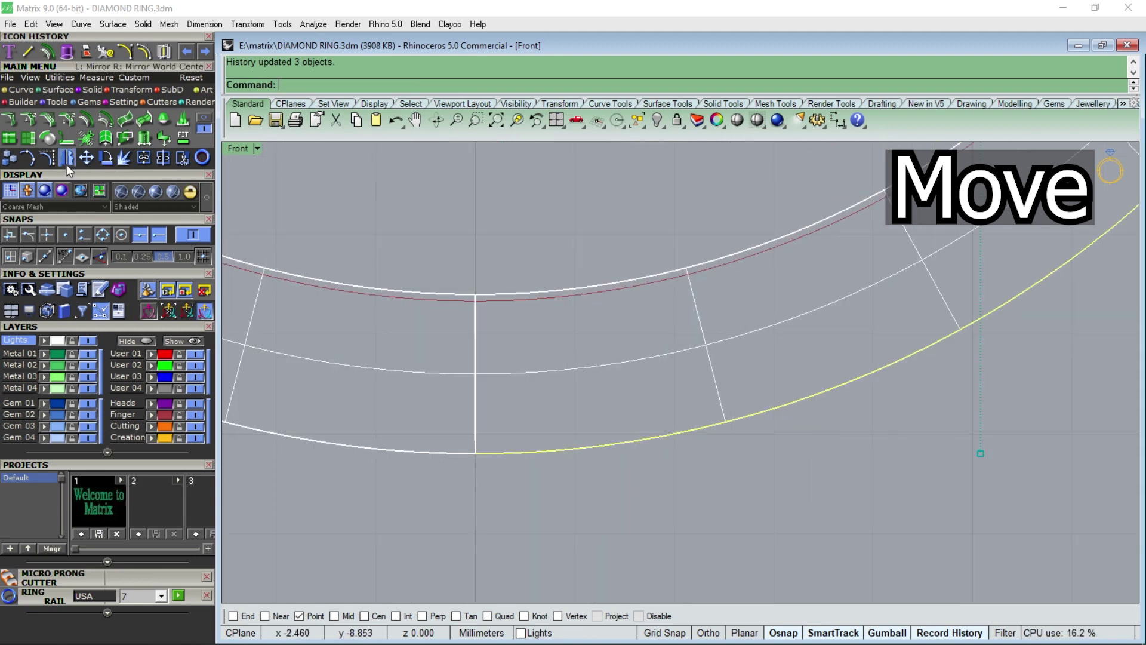
left_click(436, 119)
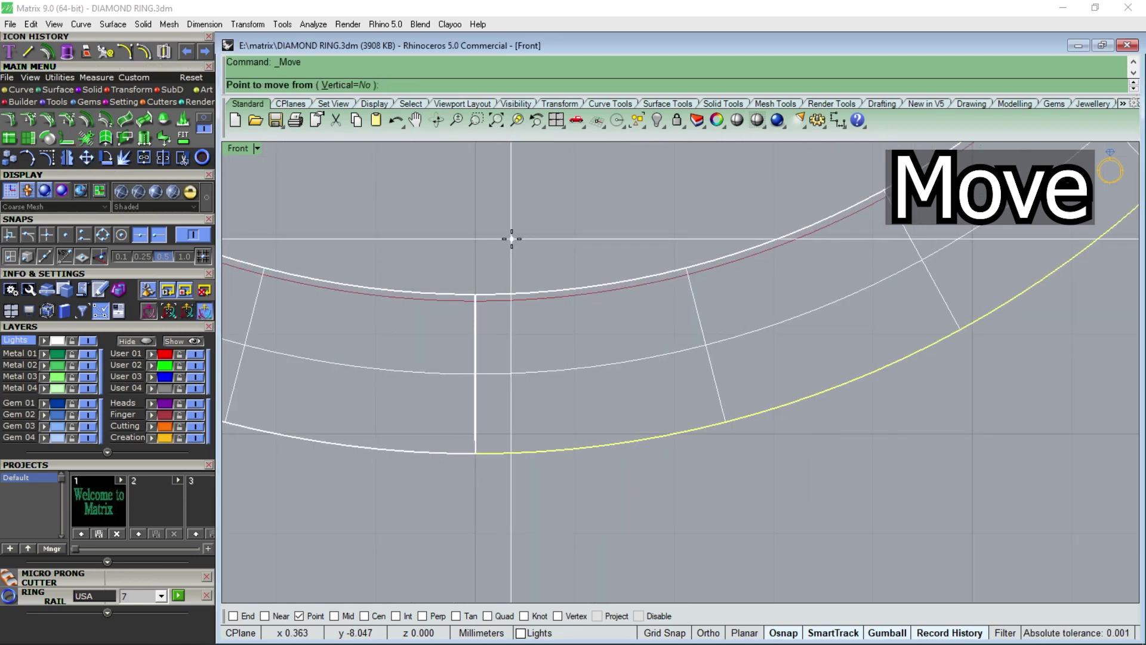
left_click(501, 226)
left_click(504, 234)
Repeat the small downward move of the shank curves, then undo the last move
scroll(504, 234, "up", 3)
scroll(502, 328, "up", 2)
key("Return")
left_click(495, 241)
left_click(495, 242)
key("Return")
left_click(493, 247)
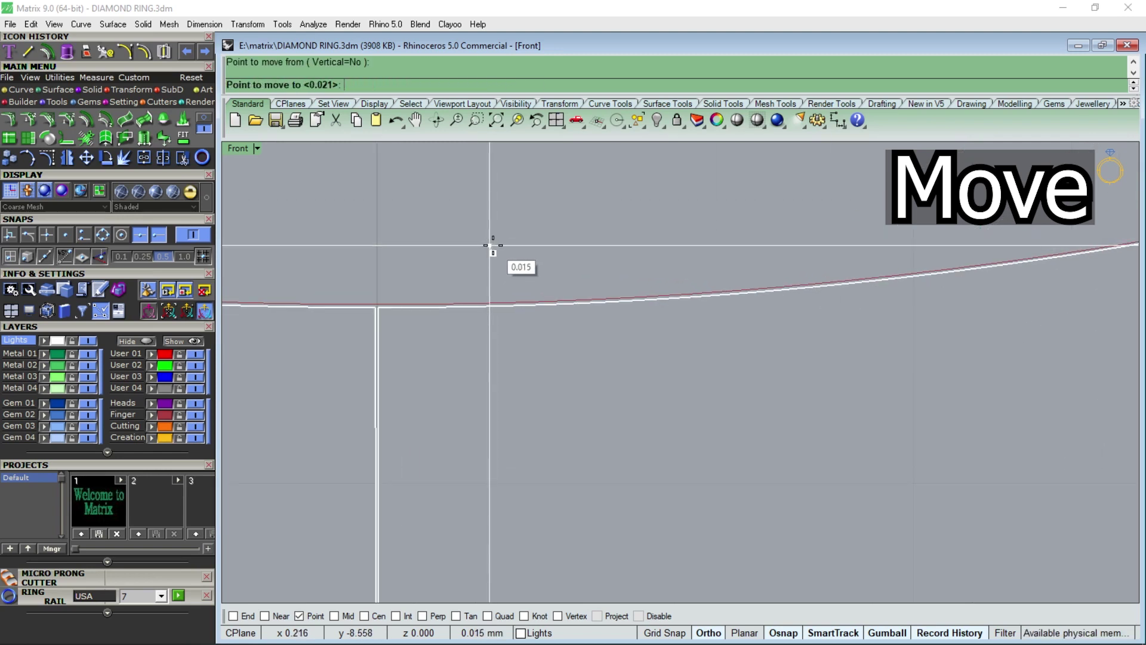
left_click(493, 246)
scroll(495, 246, "down", 4)
key("ctrl+z")
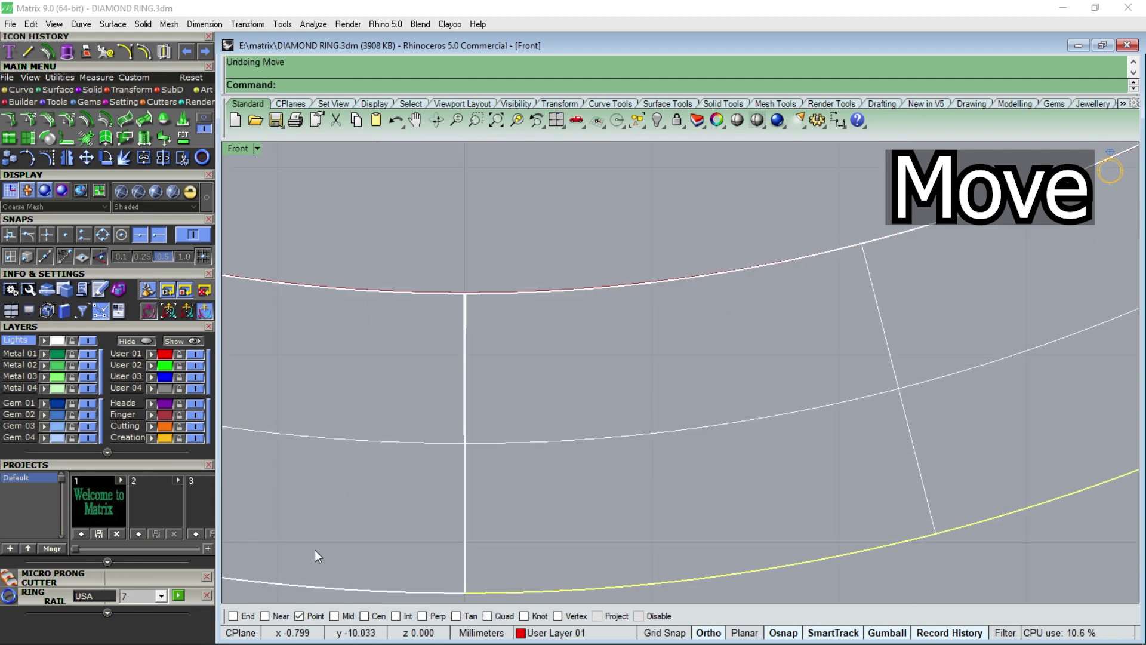
Maximize the Front view and select the right shank curve's control points
double_click(241, 148)
scroll(363, 506, "up", 3)
scroll(370, 553, "up", 2)
scroll(375, 535, "up", 1)
scroll(384, 510, "up", 1)
scroll(428, 543, "down", 3)
scroll(487, 419, "down", 3)
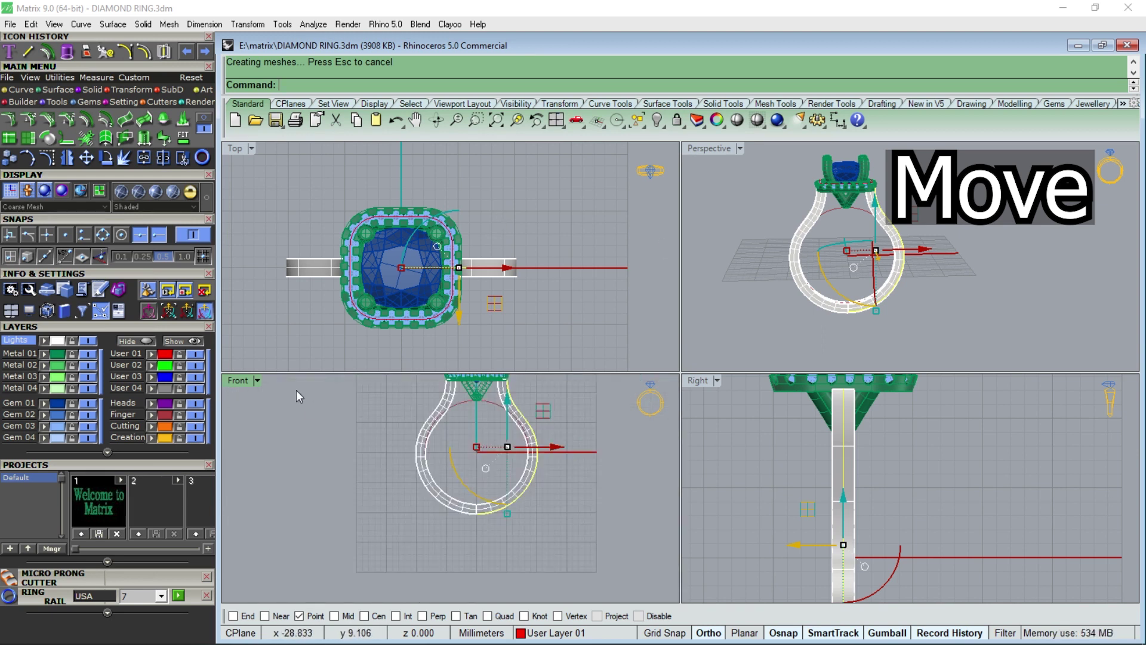
double_click(237, 380)
scroll(569, 308, "up", 1)
scroll(690, 289, "up", 2)
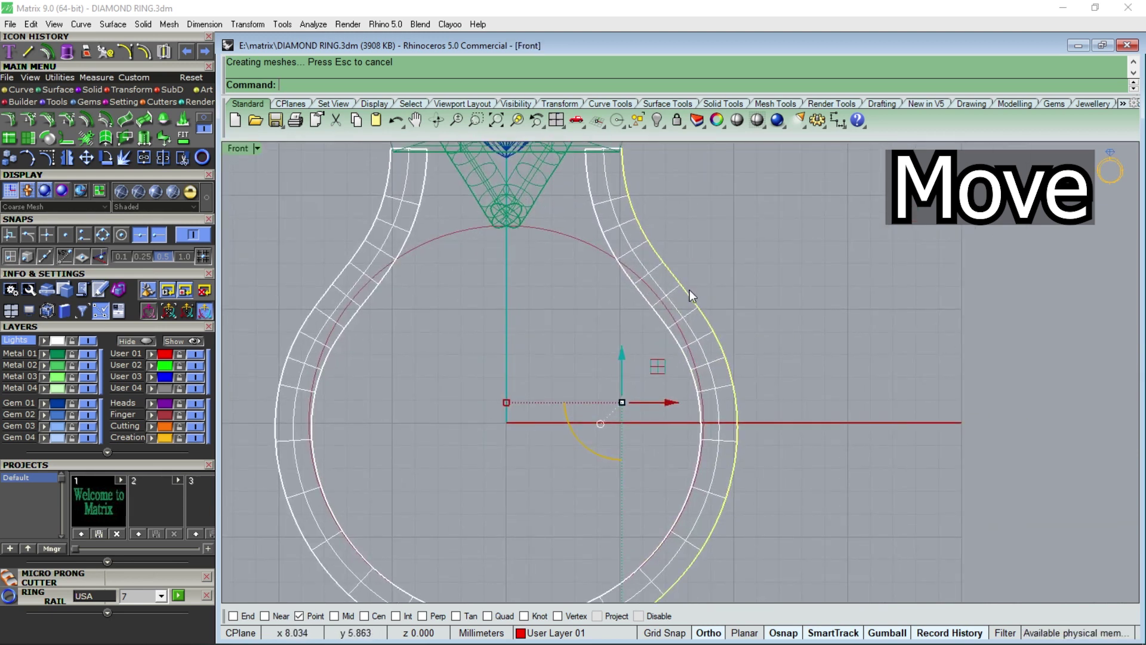
key("F10")
left_click_drag(576, 411, 764, 300)
right_click_drag(598, 303, 593, 389)
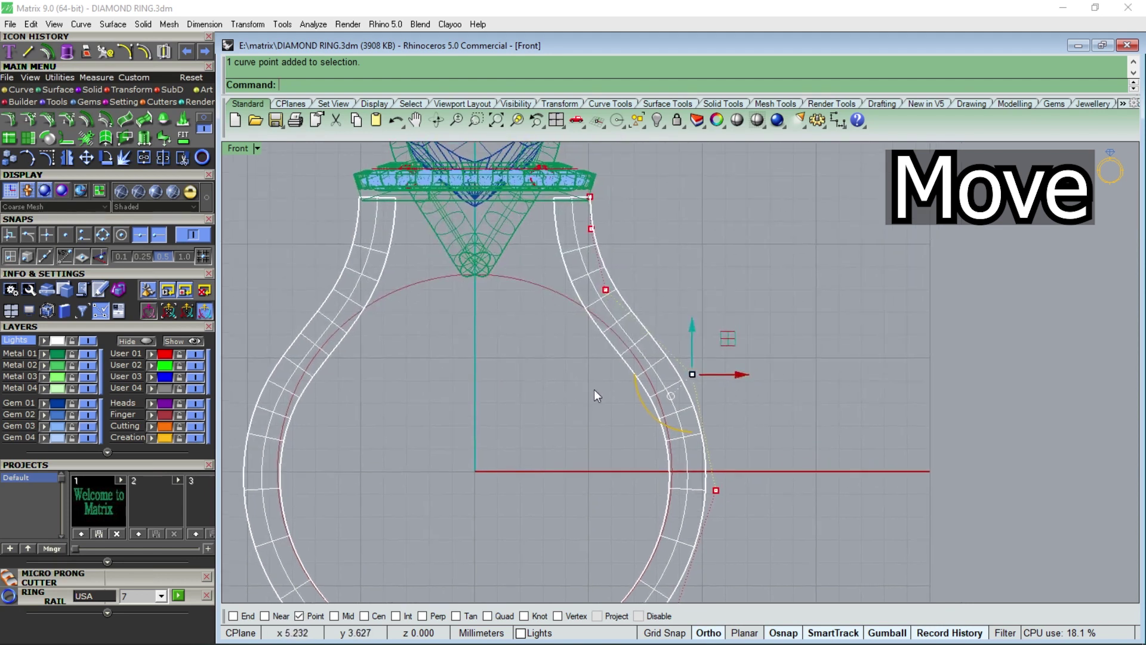
Rotate the selected shank control points about a chosen centre
left_click(27, 157)
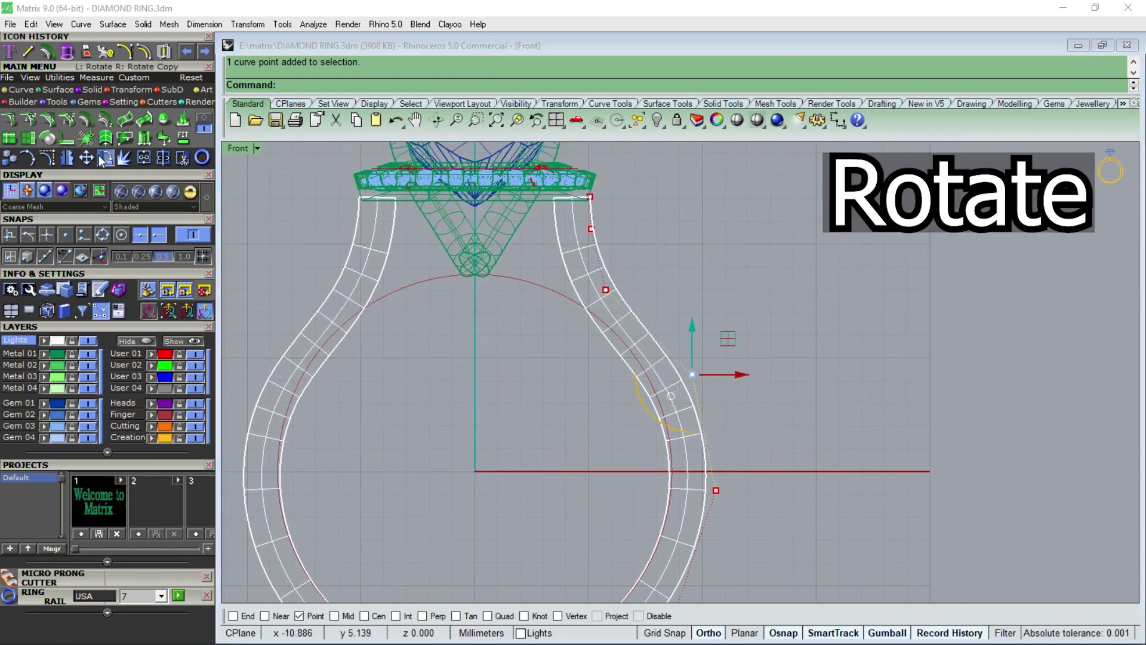
left_click(716, 490)
left_click(532, 416)
left_click(535, 404)
key("F8")
key("Escape")
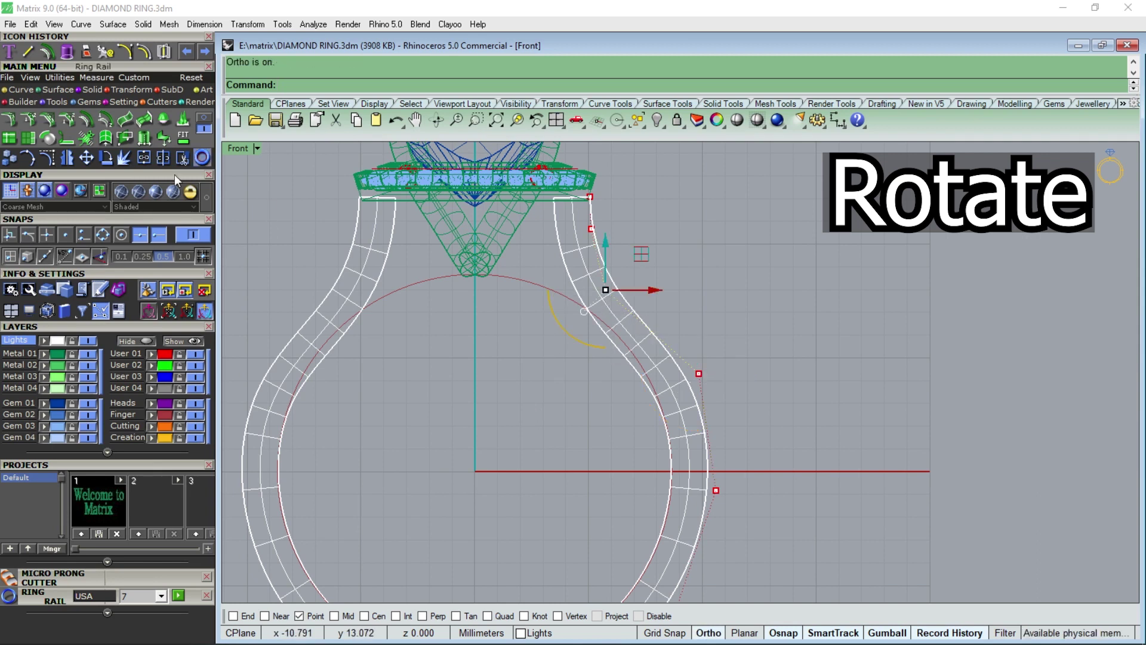
Rotate two more shank control points slightly about new centres
key("Return")
left_click(698, 373)
left_click(530, 303)
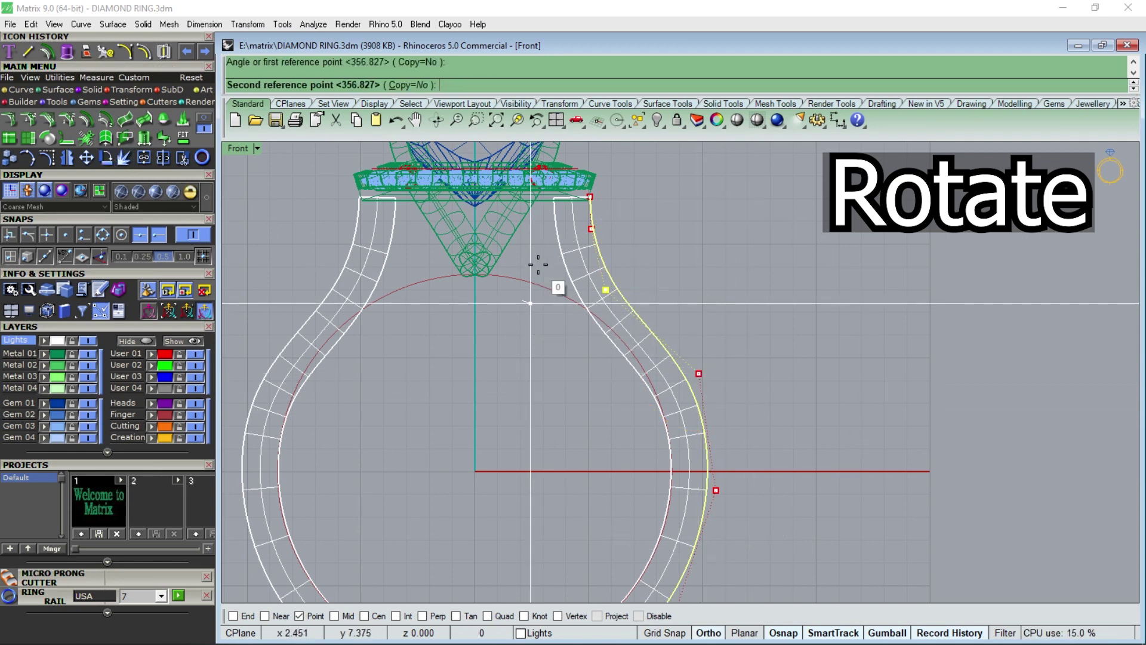
left_click(526, 279)
scroll(656, 282, "up", 2)
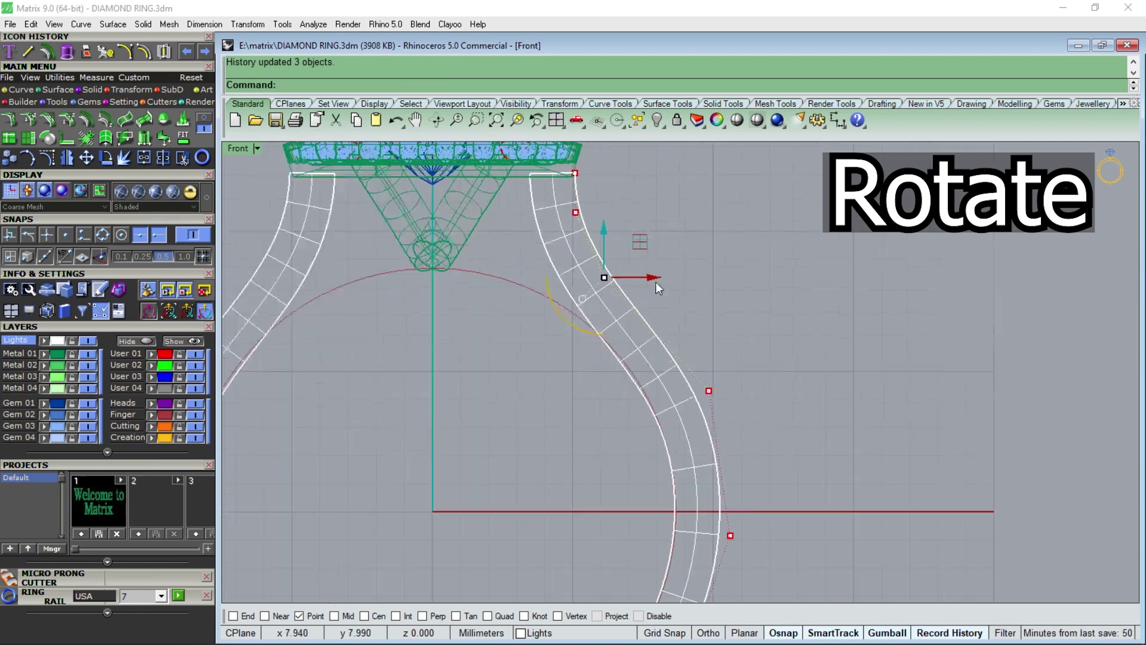
scroll(656, 283, "up", 1)
key("Return")
left_click(724, 422)
left_click(664, 234)
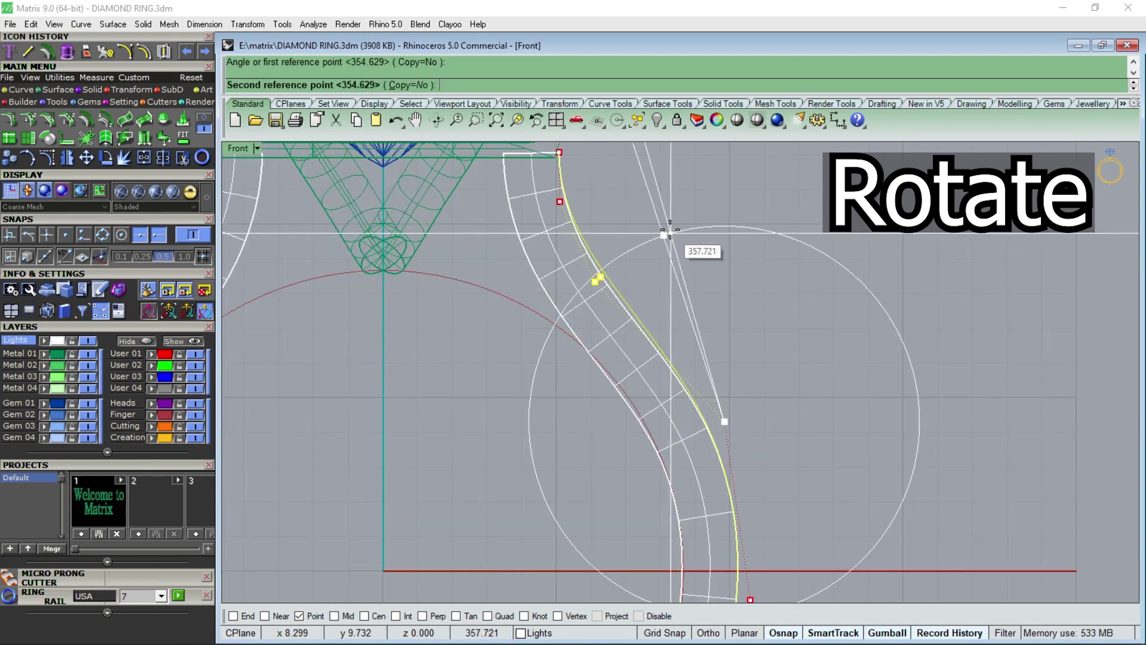
left_click(669, 229)
scroll(623, 322, "down", 2)
Try nudging a control point slightly right, then undo it
left_click_drag(750, 389, 764, 376)
scroll(710, 382, "up", 3)
key("ctrl+z")
scroll(639, 330, "down", 2)
scroll(589, 456, "up", 2)
Drag one shank control point along the gumball Y direction
left_click(570, 431)
scroll(625, 422, "up", 2)
left_click_drag(622, 370, 582, 418)
scroll(582, 418, "down", 3)
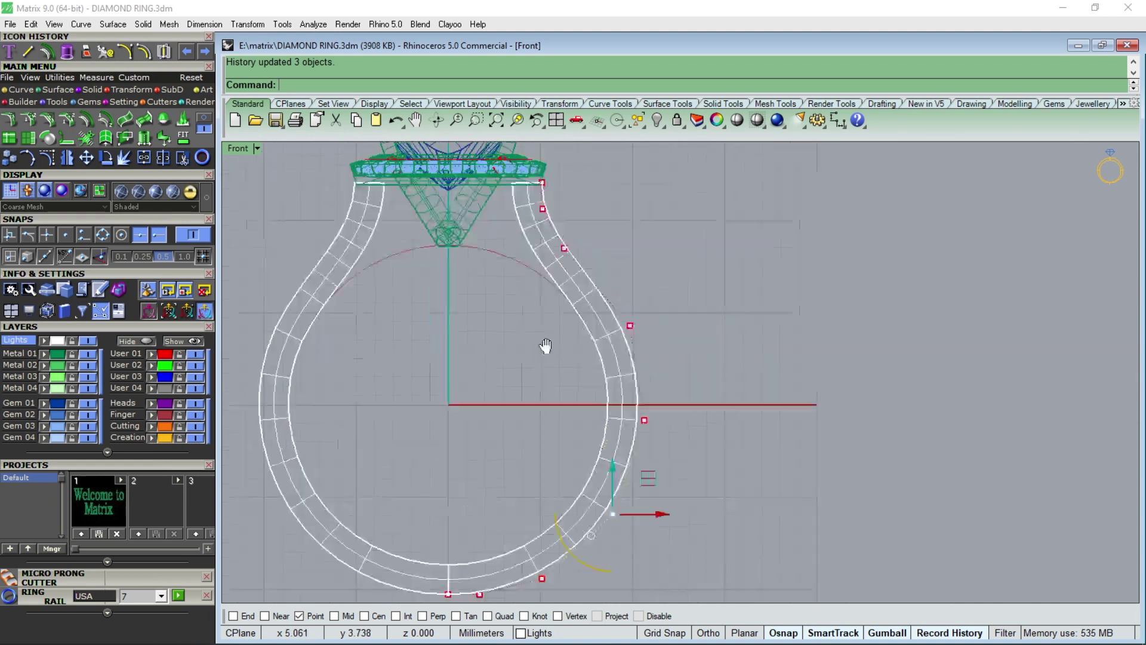
key("ctrl+m")
double_click(707, 150)
scroll(593, 249, "up", 5)
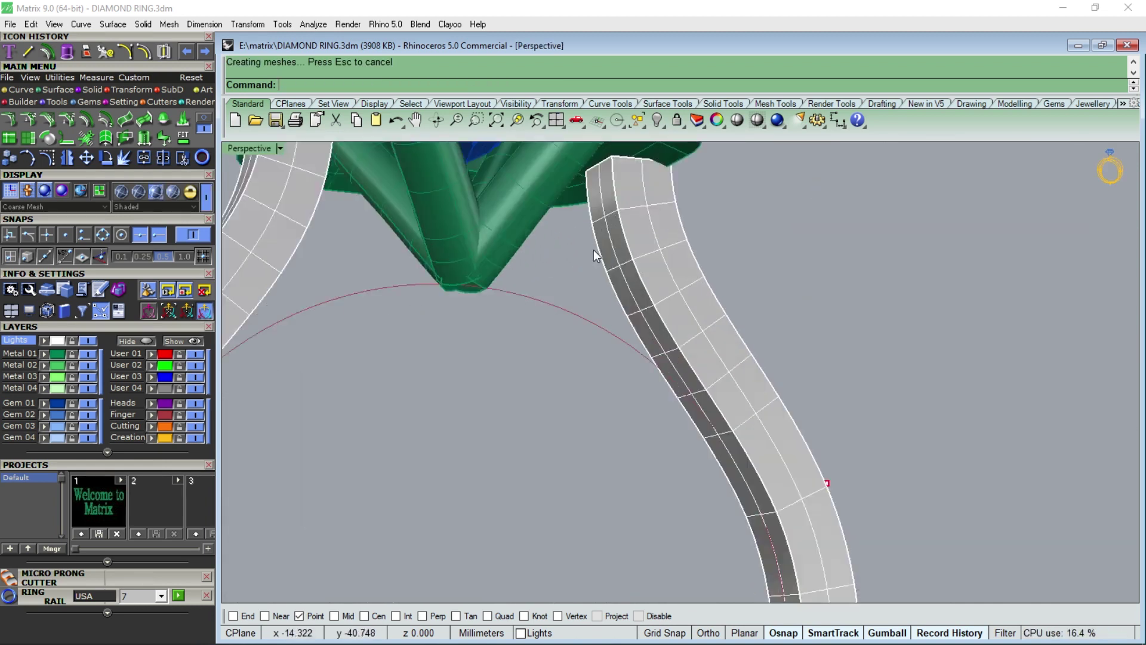
scroll(563, 281, "down", 2)
scroll(563, 282, "down", 2)
scroll(586, 242, "up", 4)
scroll(588, 248, "up", 2)
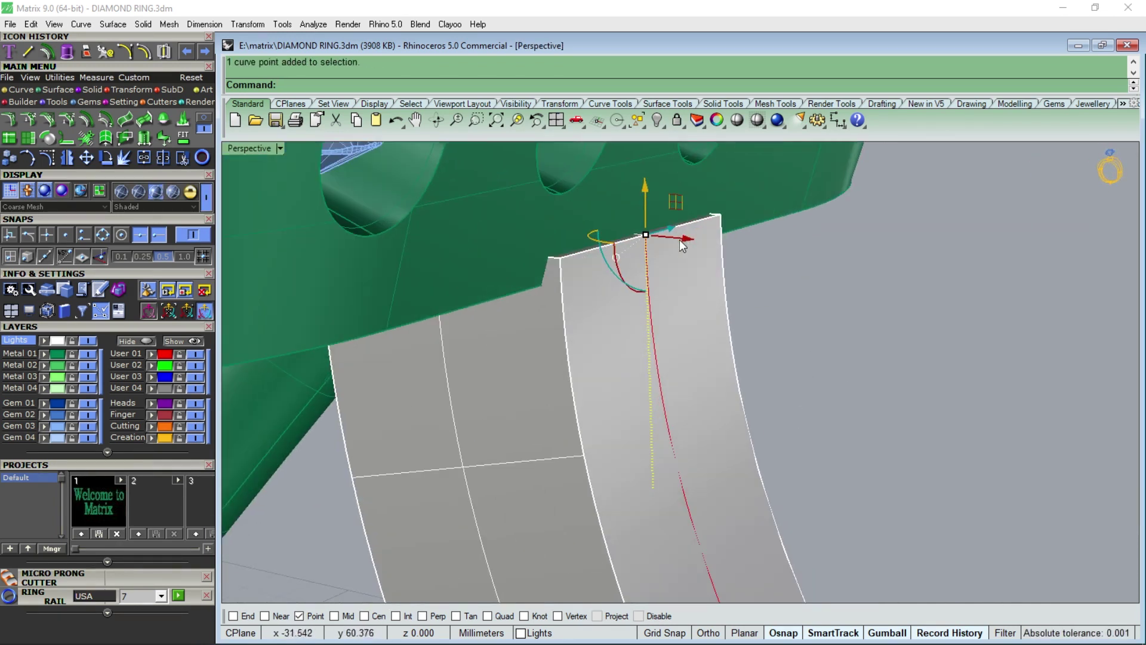
right_click_drag(581, 324, 654, 242)
left_click_drag(638, 218, 637, 212)
mouse_move(638, 213)
right_mouse_down()
mouse_move(582, 197)
mouse_move(583, 270)
right_mouse_up()
left_click(579, 191)
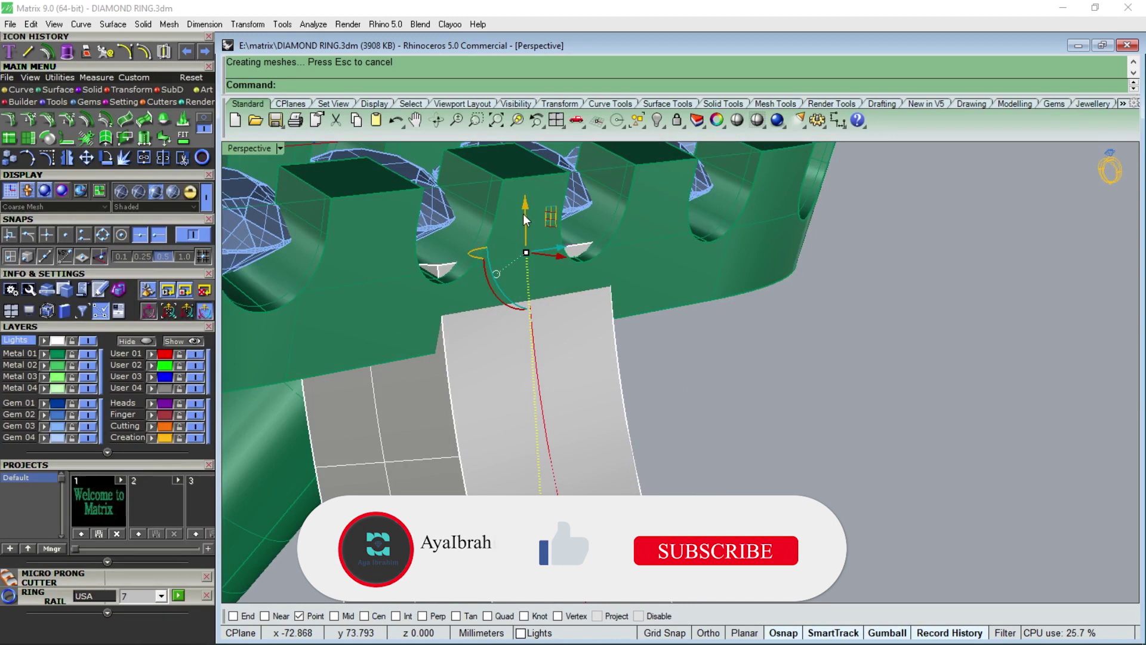
key("ctrl+z")
mouse_move(387, 307)
right_mouse_down()
mouse_move(509, 229)
mouse_move(471, 323)
mouse_move(715, 320)
right_mouse_up()
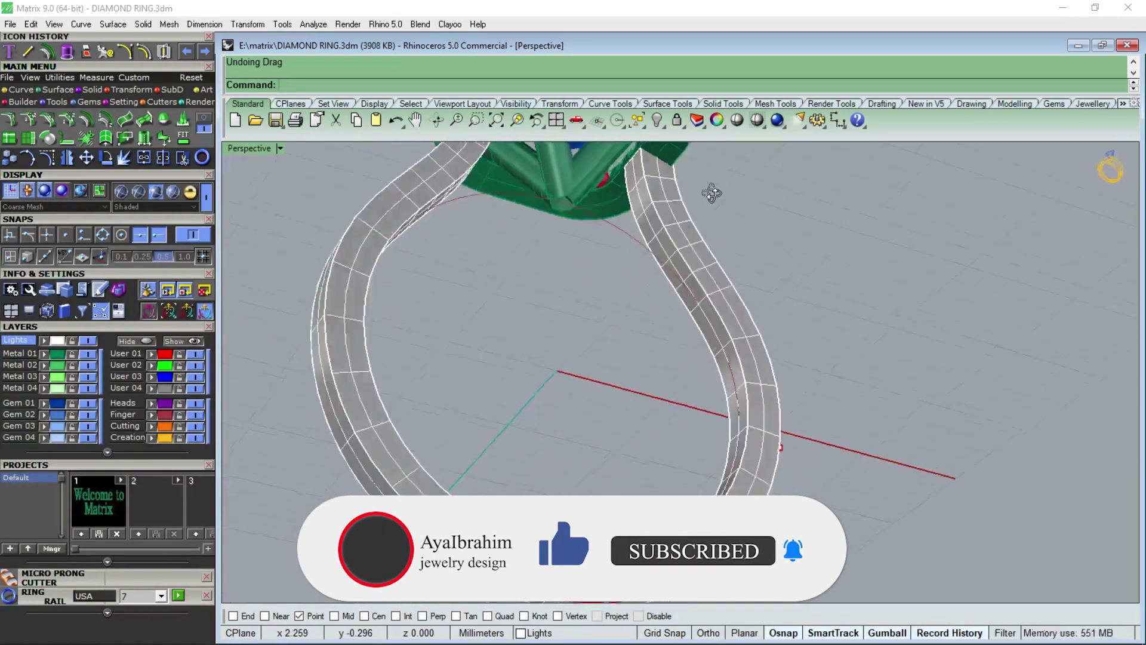
scroll(657, 310, "up", 2)
left_click(600, 276)
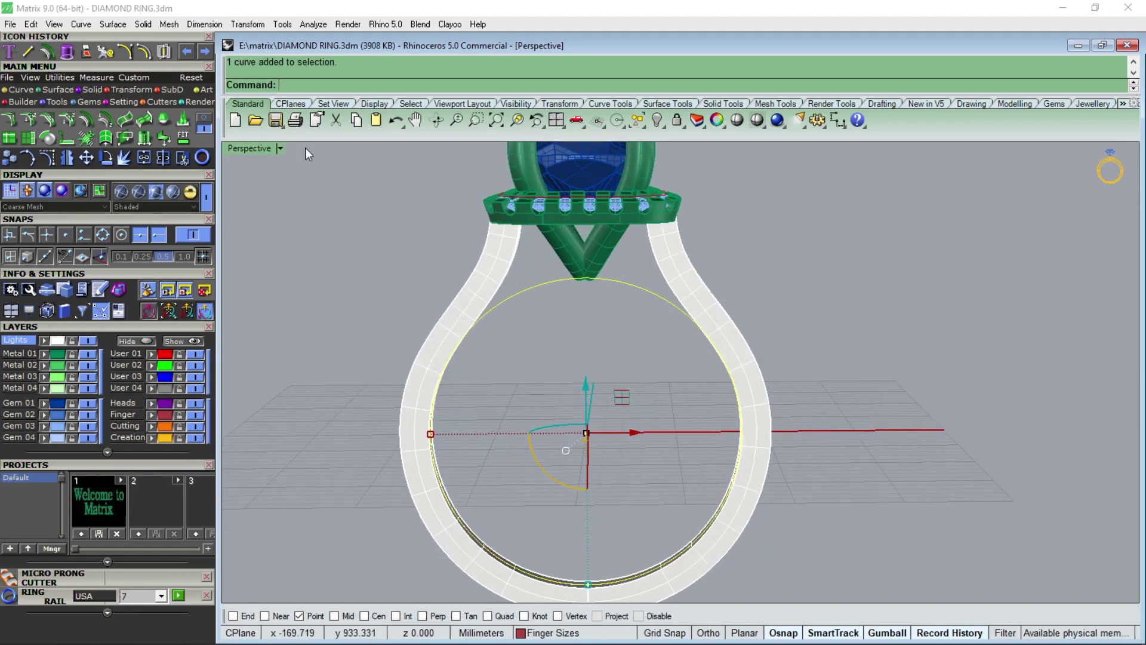
double_click(250, 148)
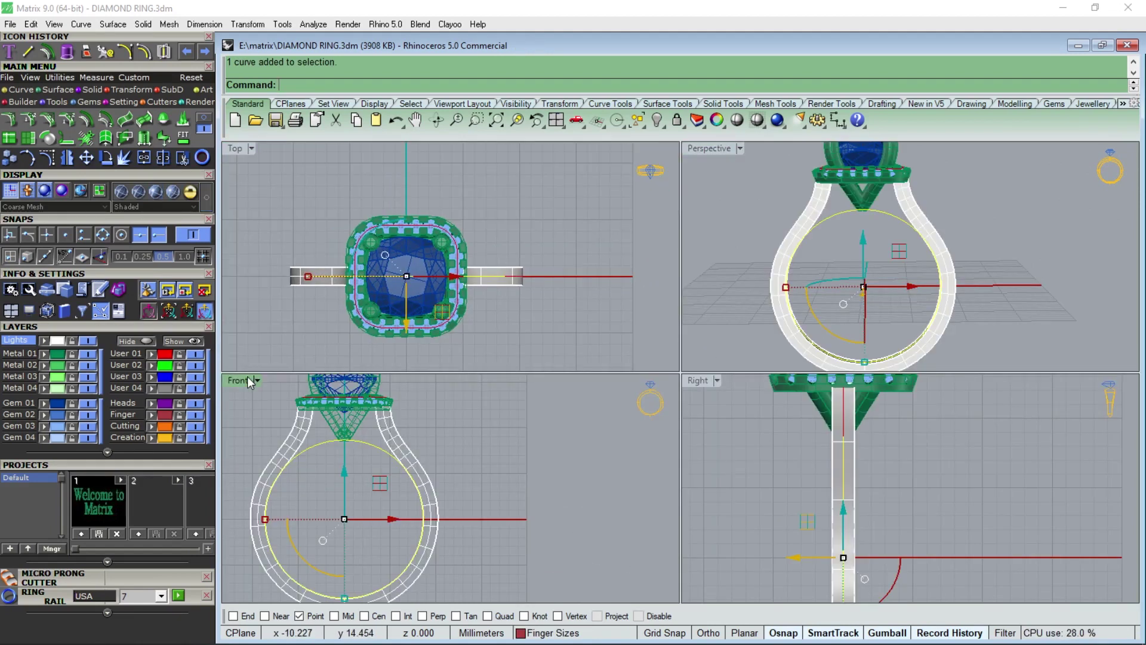
double_click(247, 378)
scroll(500, 306, "up", 2)
scroll(547, 304, "up", 2)
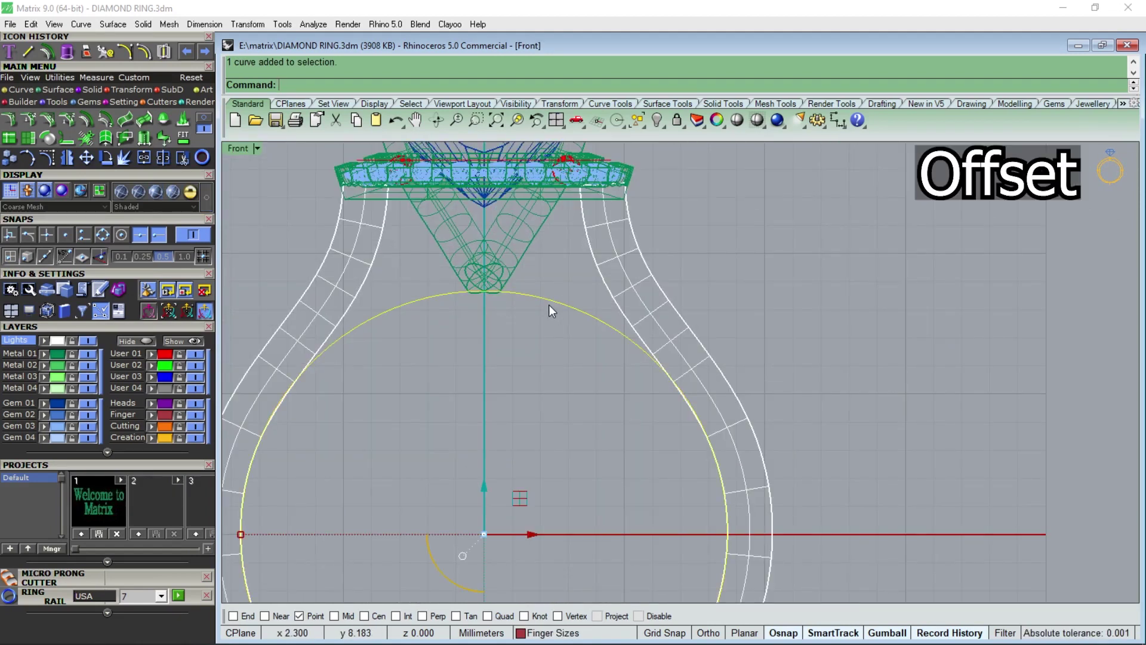
Offset the finger-size circle 1 mm outward
left_click(21, 89)
left_click(134, 143)
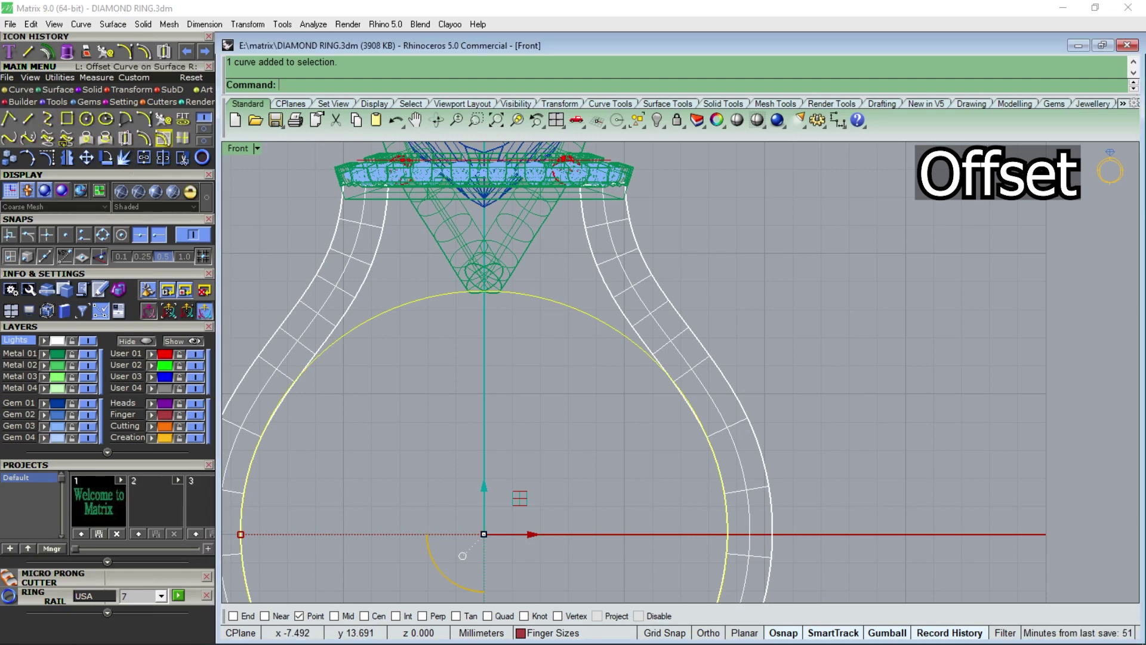
type("1")
key("Return")
left_click(566, 261)
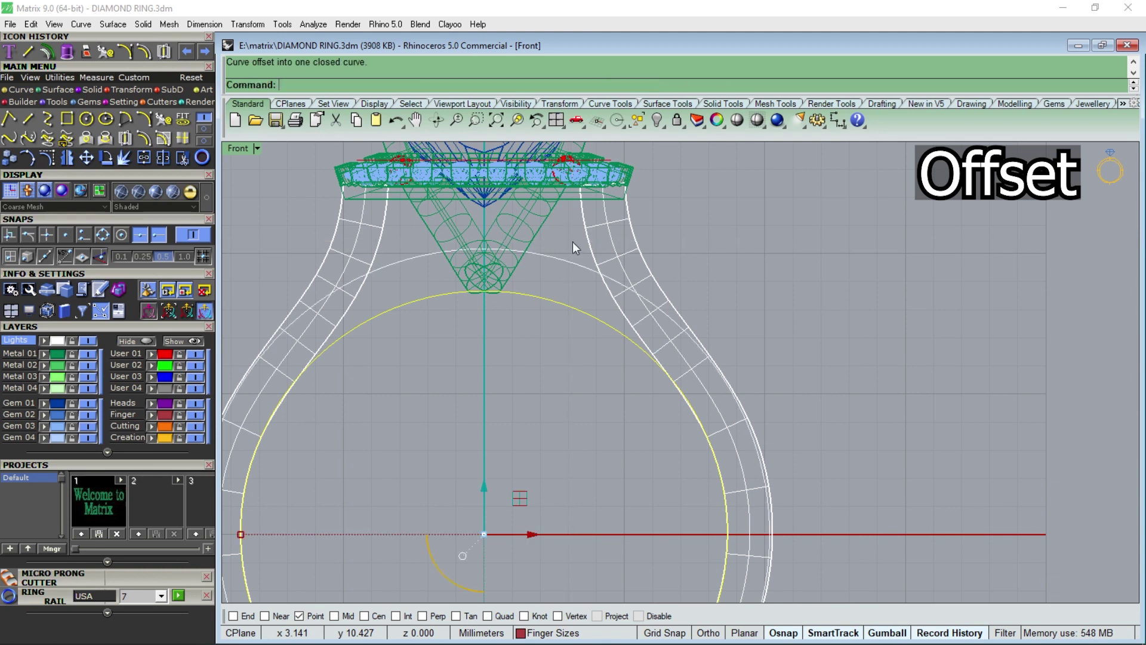
left_click(558, 253)
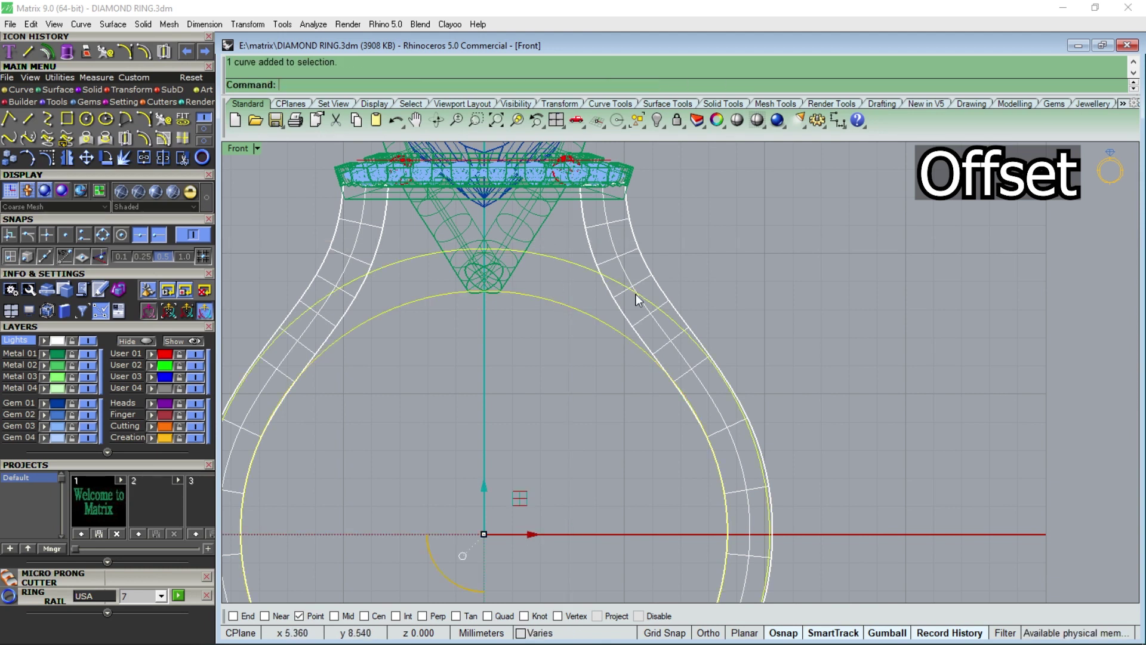
scroll(662, 395, "up", 1)
scroll(585, 296, "down", 1)
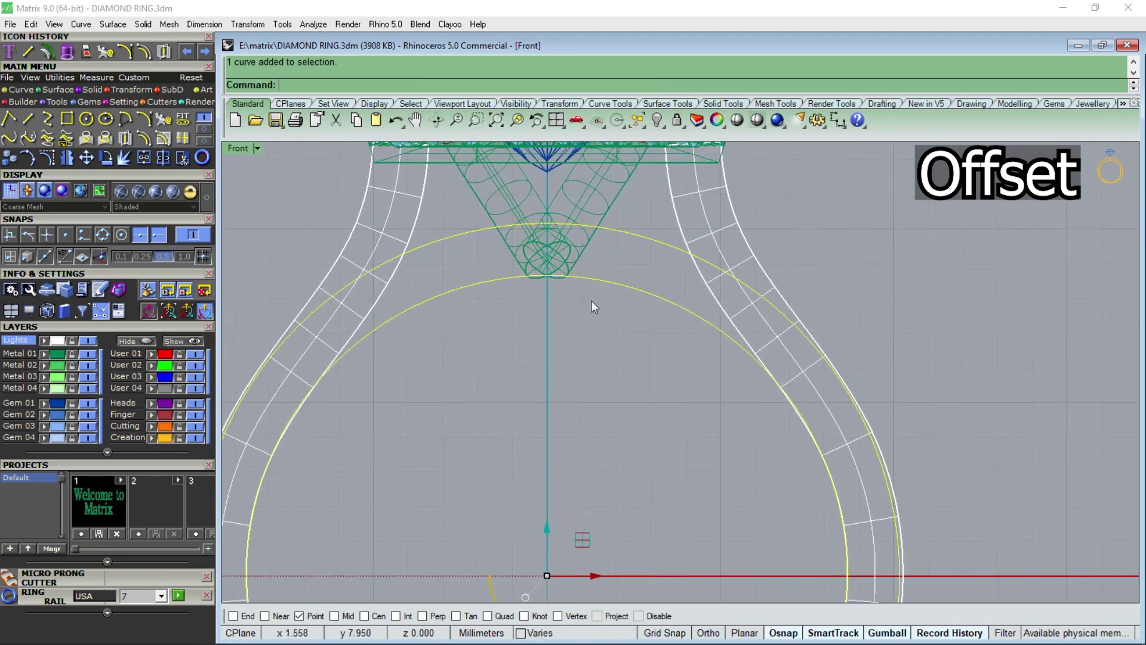
scroll(525, 299, "down", 1)
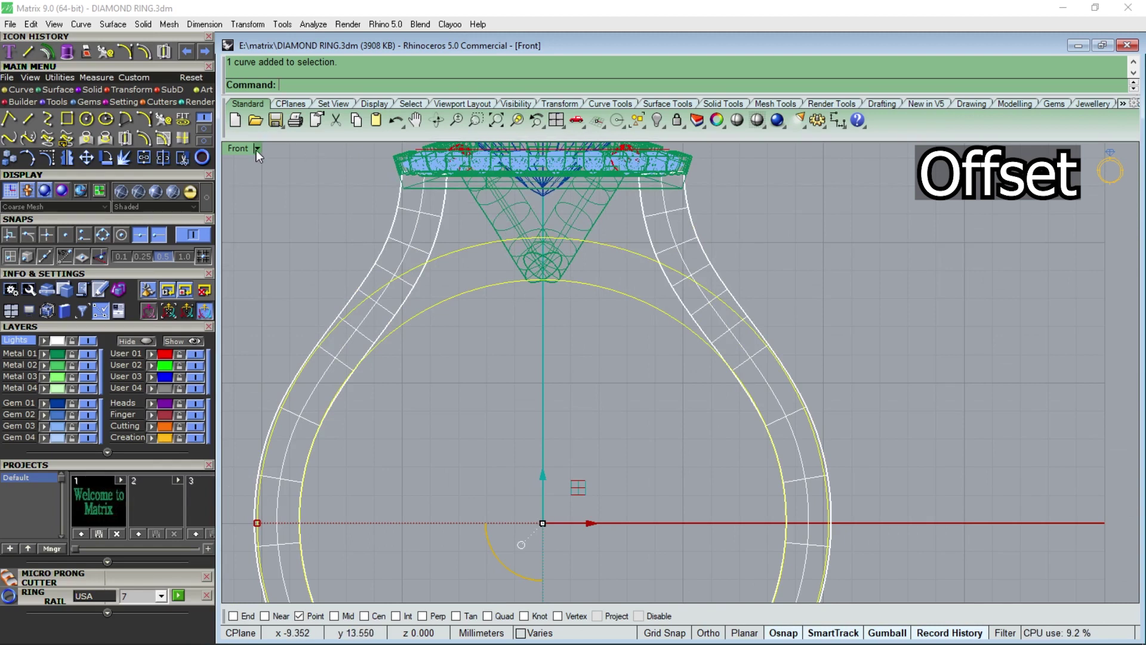
double_click(242, 148)
double_click(721, 148)
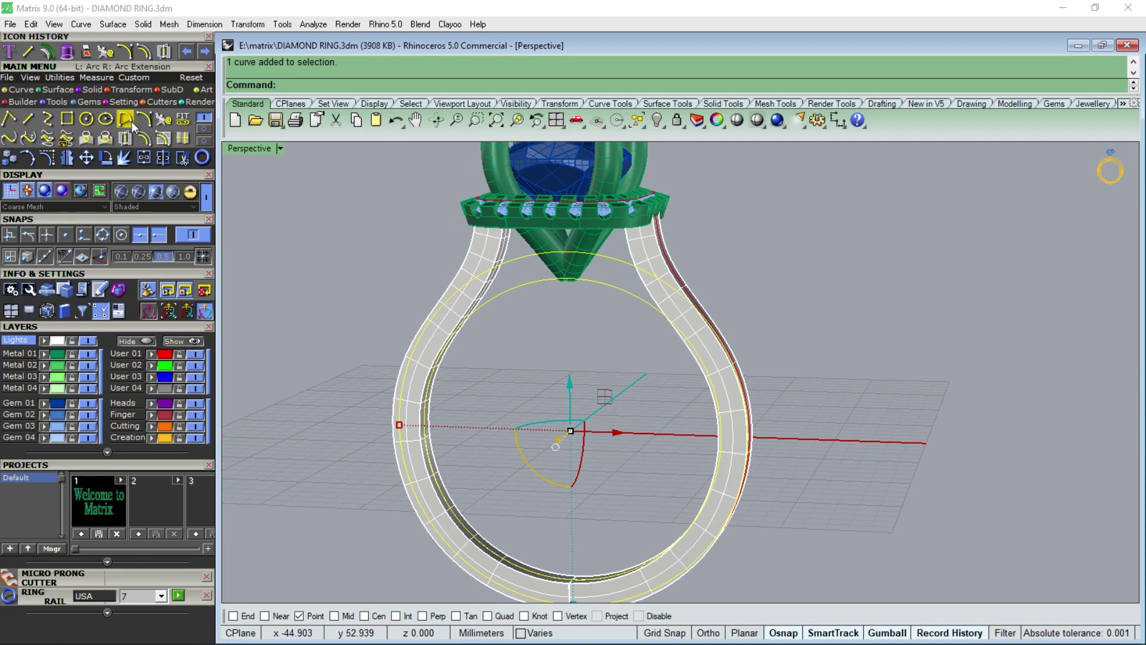
Loft a flat ring surface between the inner and outer circles
left_click(55, 91)
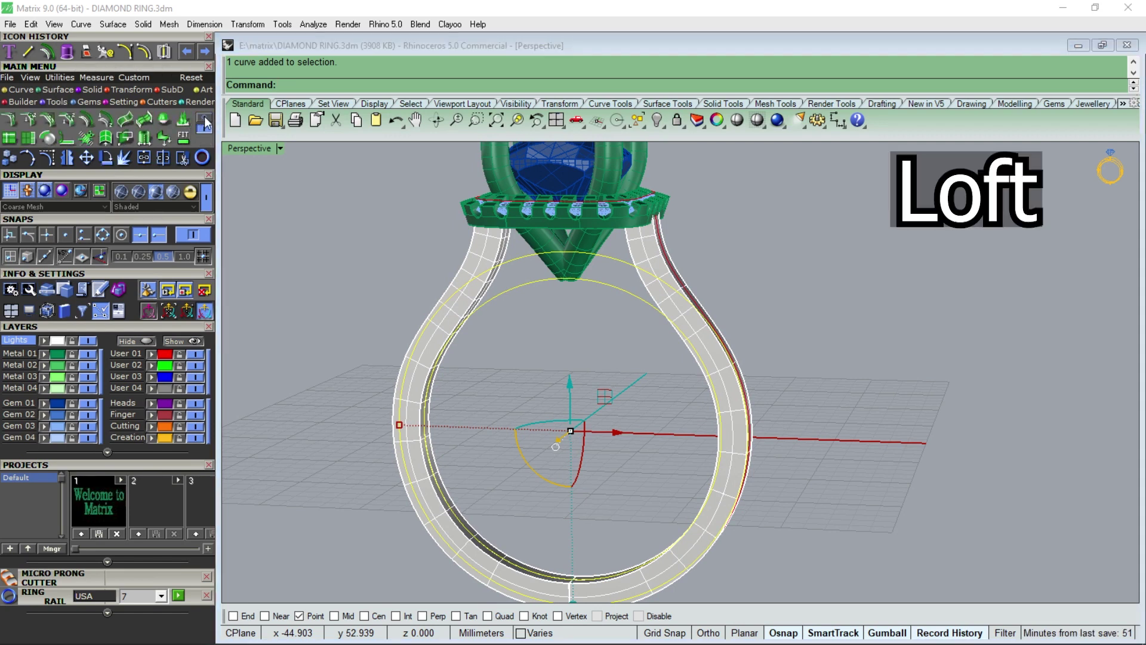
left_click(184, 119)
left_click(613, 291)
left_click(609, 262)
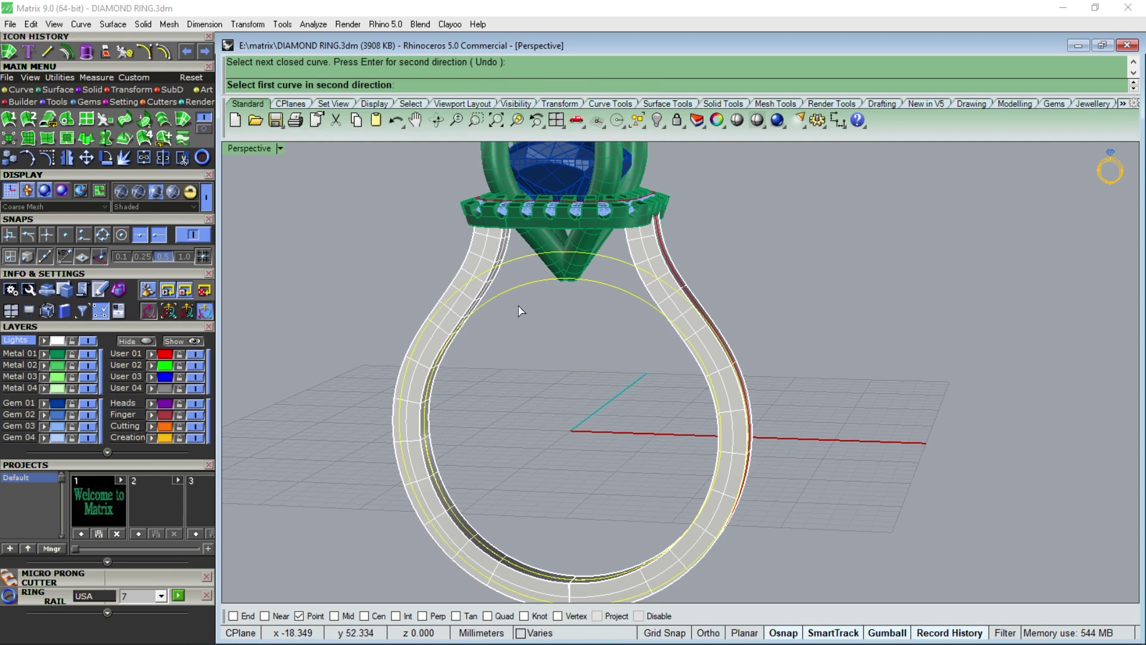
key("Escape")
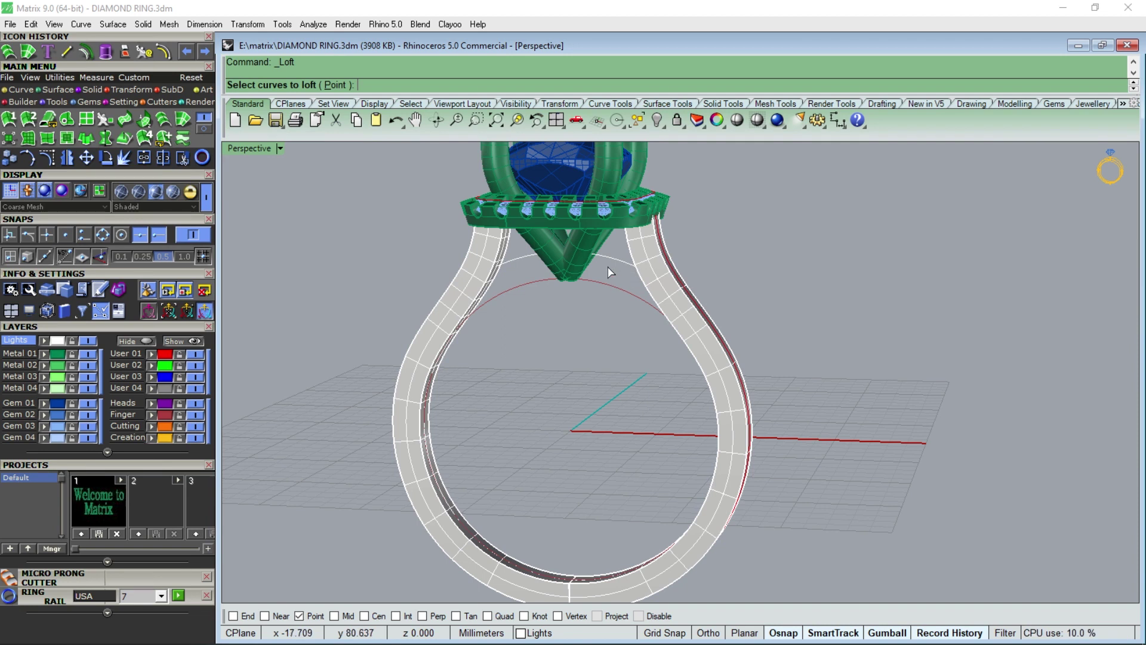
key("Return")
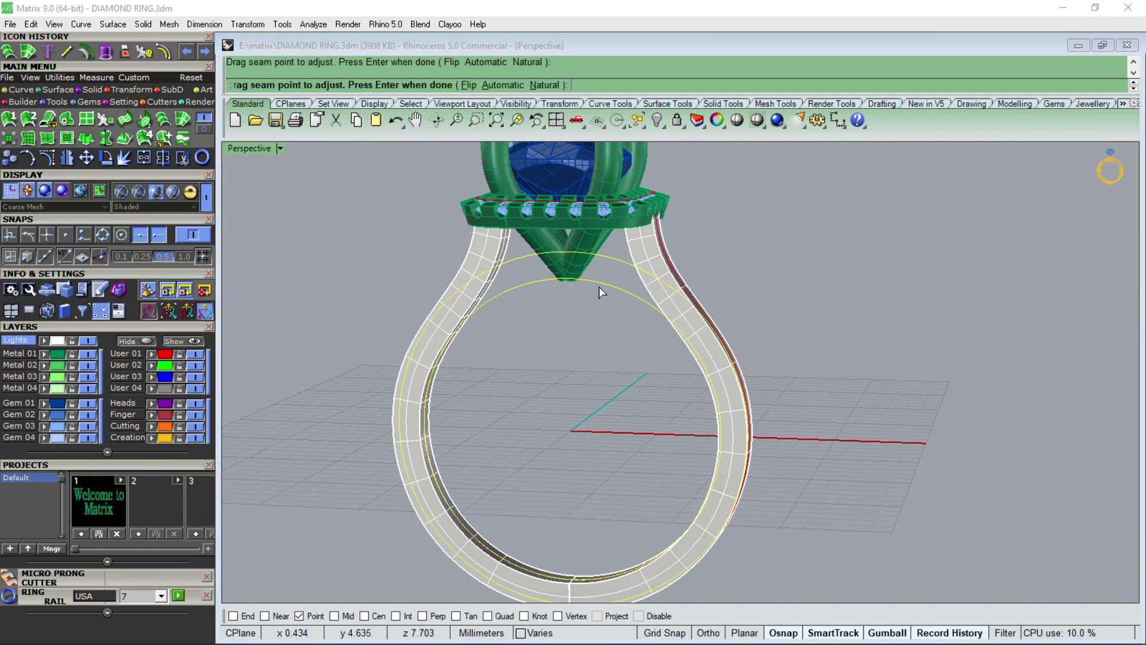
key("Return")
key("Return")
Orbit and zoom the Perspective view to inspect the lofted band
scroll(535, 267, "up", 2)
scroll(641, 270, "up", 3)
mouse_move(641, 271)
right_mouse_down()
mouse_move(687, 269)
mouse_move(665, 276)
mouse_move(482, 216)
mouse_move(573, 266)
right_mouse_up()
scroll(708, 268, "up", 2)
scroll(769, 288, "up", 3)
scroll(685, 225, "down", 5)
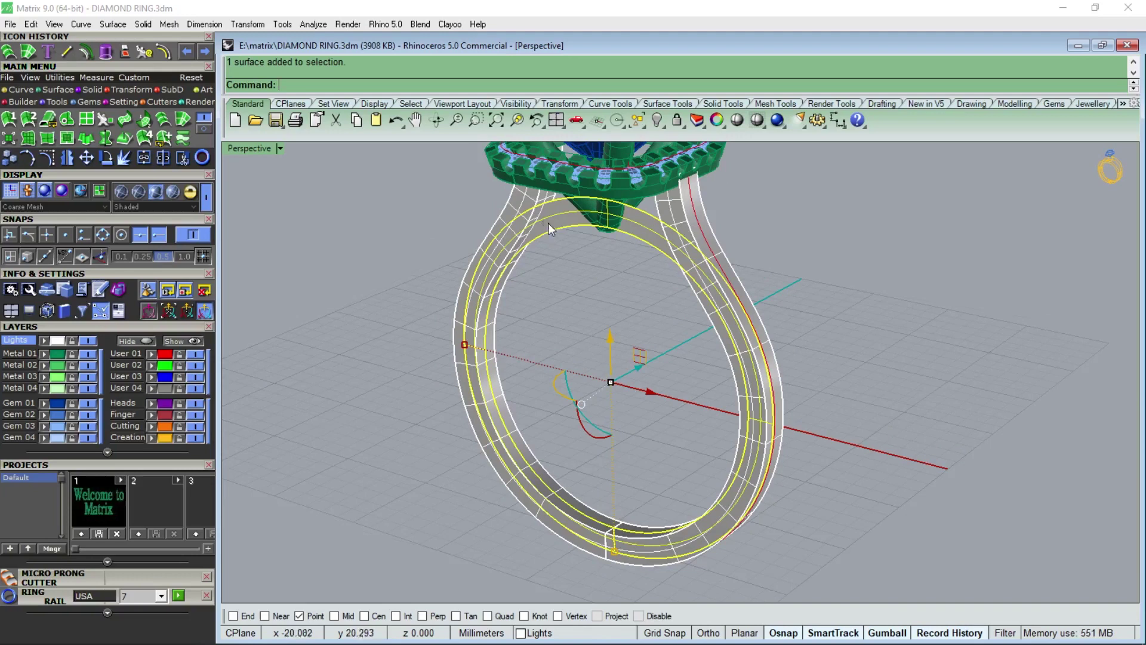
right_click_drag(548, 223, 507, 255)
scroll(511, 249, "up", 2)
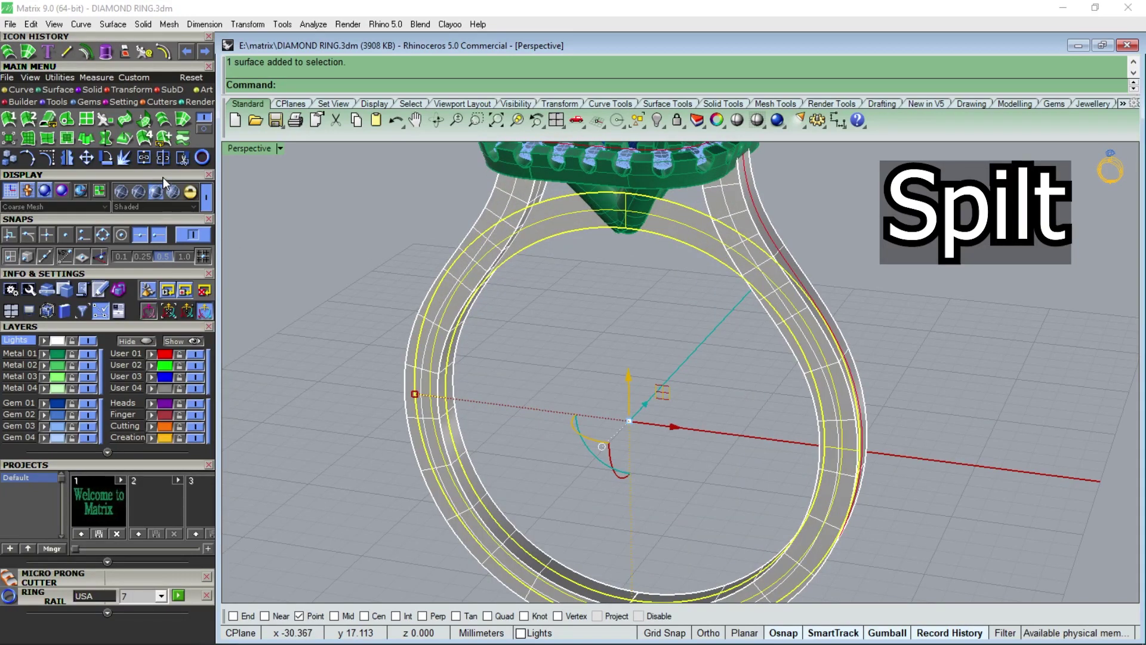
Split the lofted band with the left and right shank surfaces and select its upper arc
left_click(159, 162)
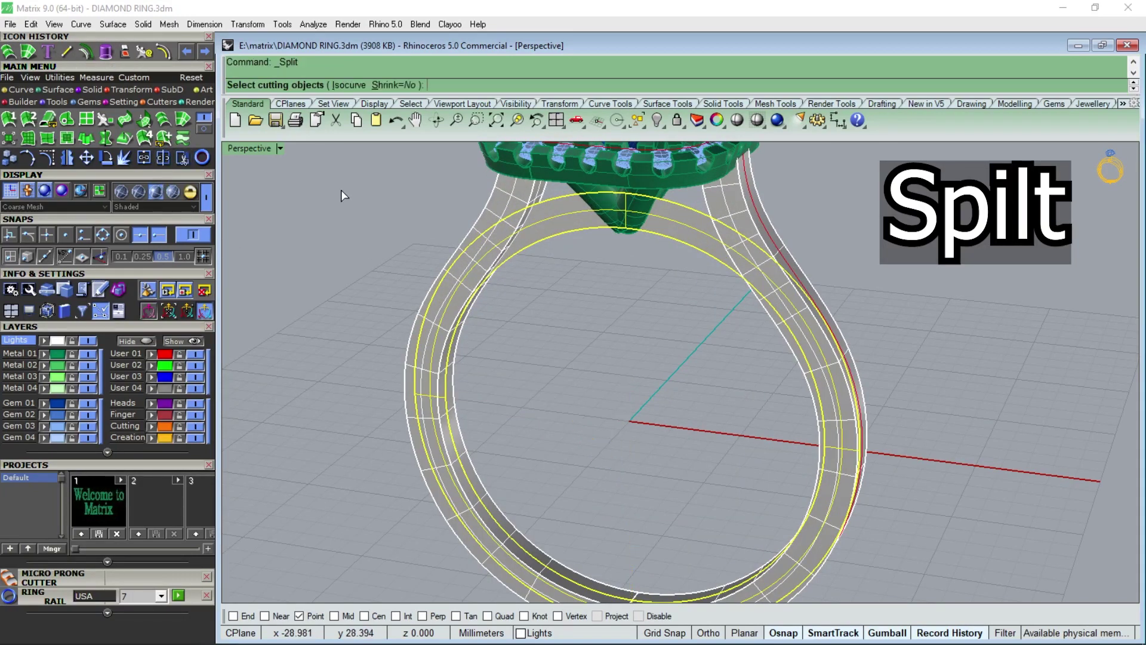
left_click(501, 222)
left_click(738, 232)
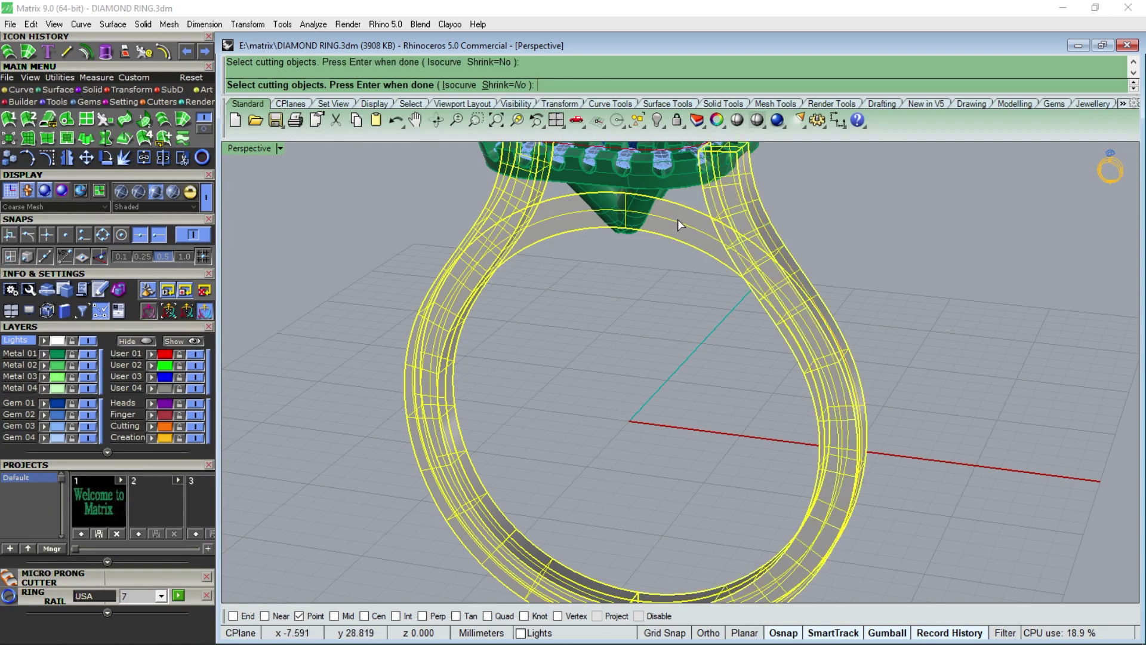
key("Return")
mouse_move(684, 230)
right_mouse_down()
mouse_move(607, 221)
mouse_move(720, 220)
mouse_move(530, 235)
mouse_move(630, 222)
right_mouse_up()
left_click(720, 220)
Offset the arc surface to both sides with OffsetSrf
scroll(572, 216, "up", 2)
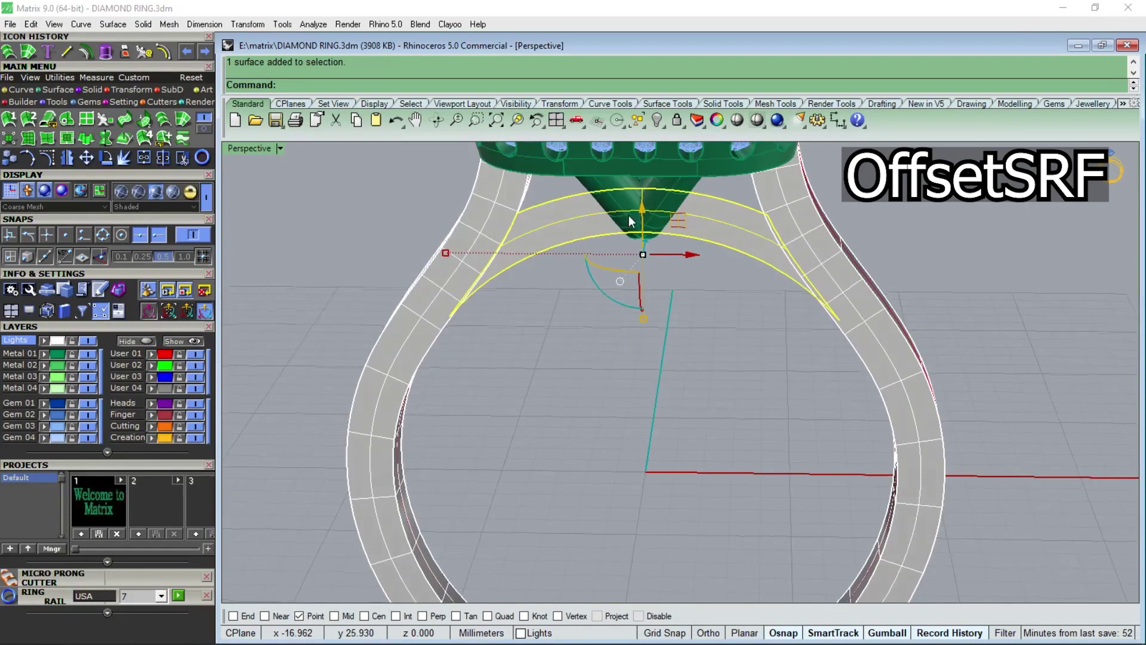
left_click(185, 135)
left_click(87, 124)
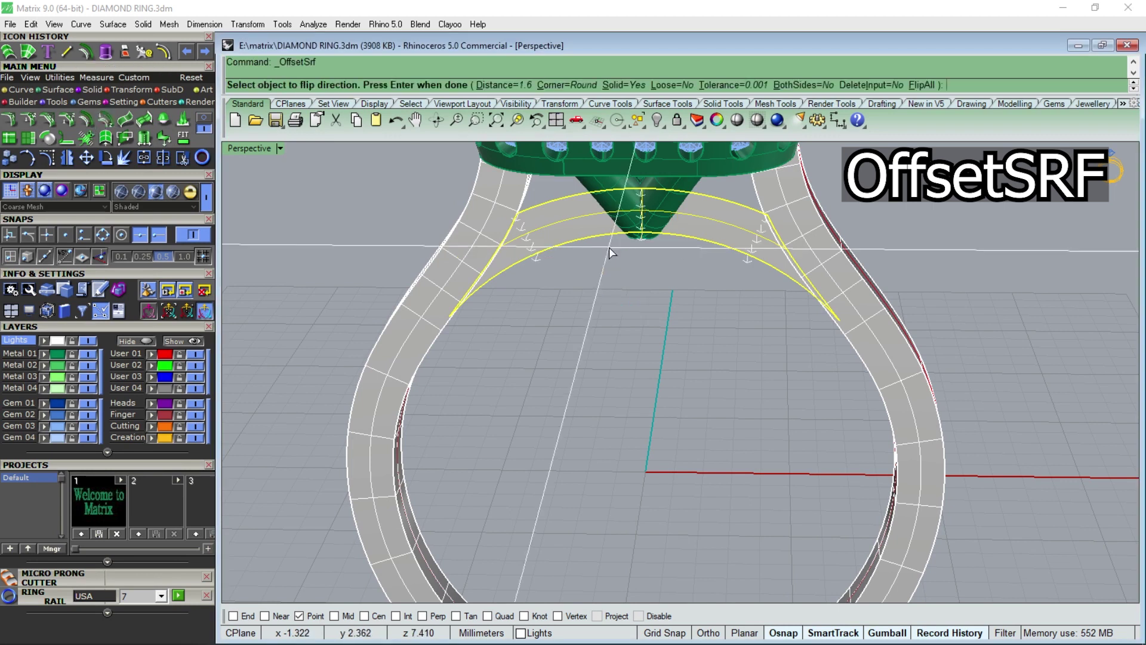
right_click_drag(609, 247, 663, 99)
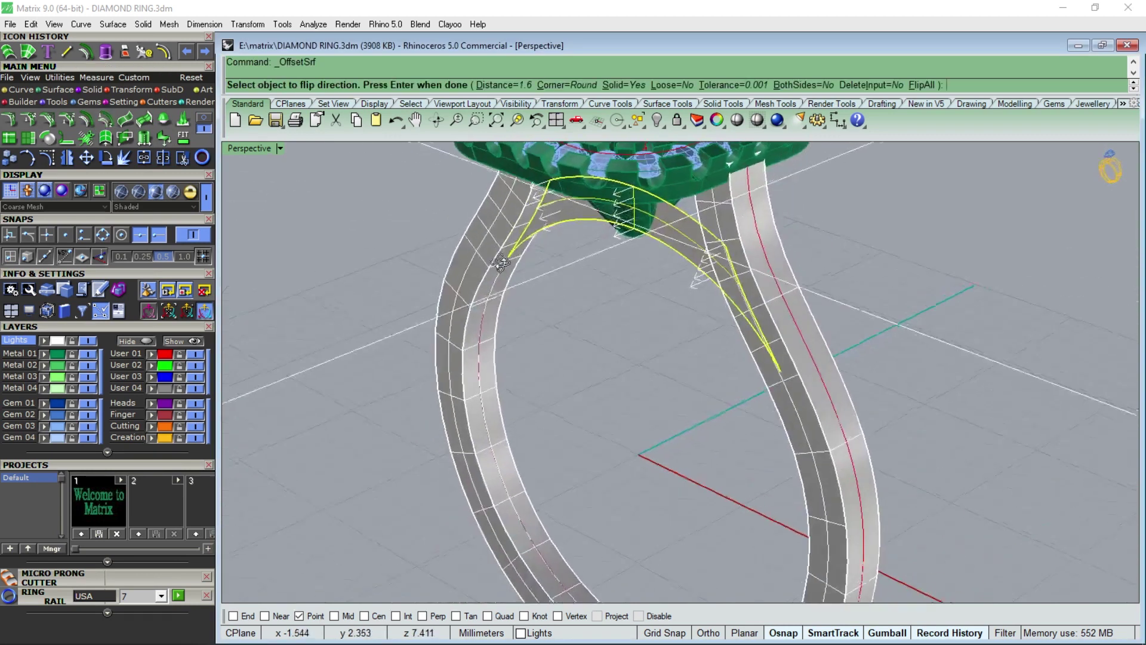
left_click(811, 89)
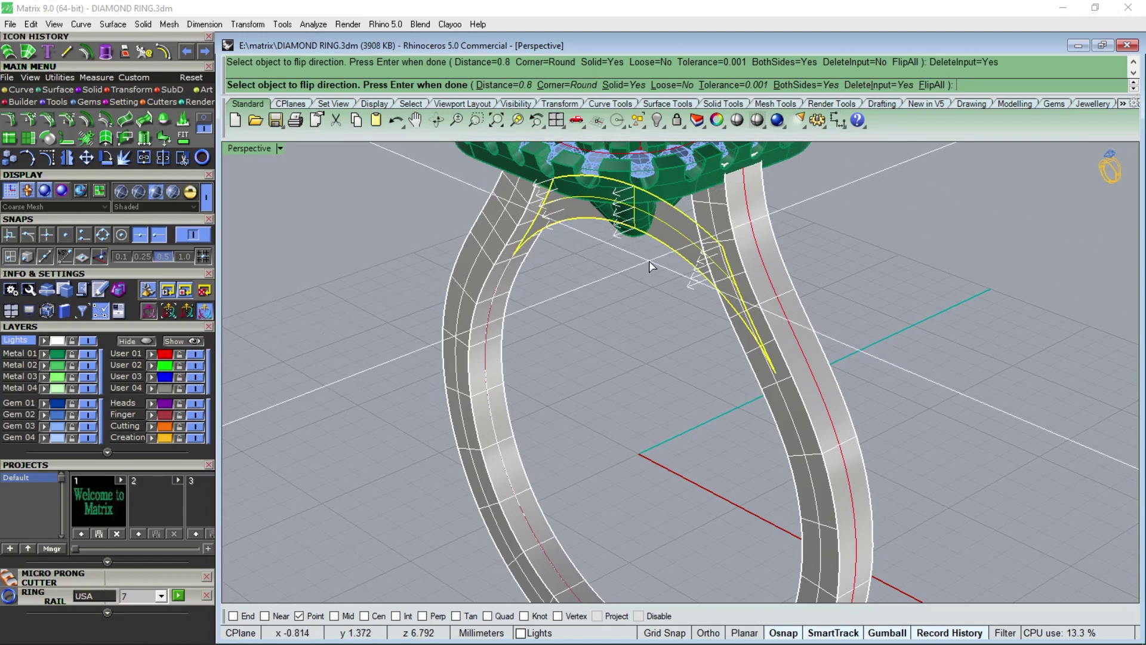
right_click(644, 261)
Select the red rail curve on the ring band
right_click_drag(644, 261, 677, 356)
scroll(648, 396, "up", 5)
scroll(648, 396, "up", 3)
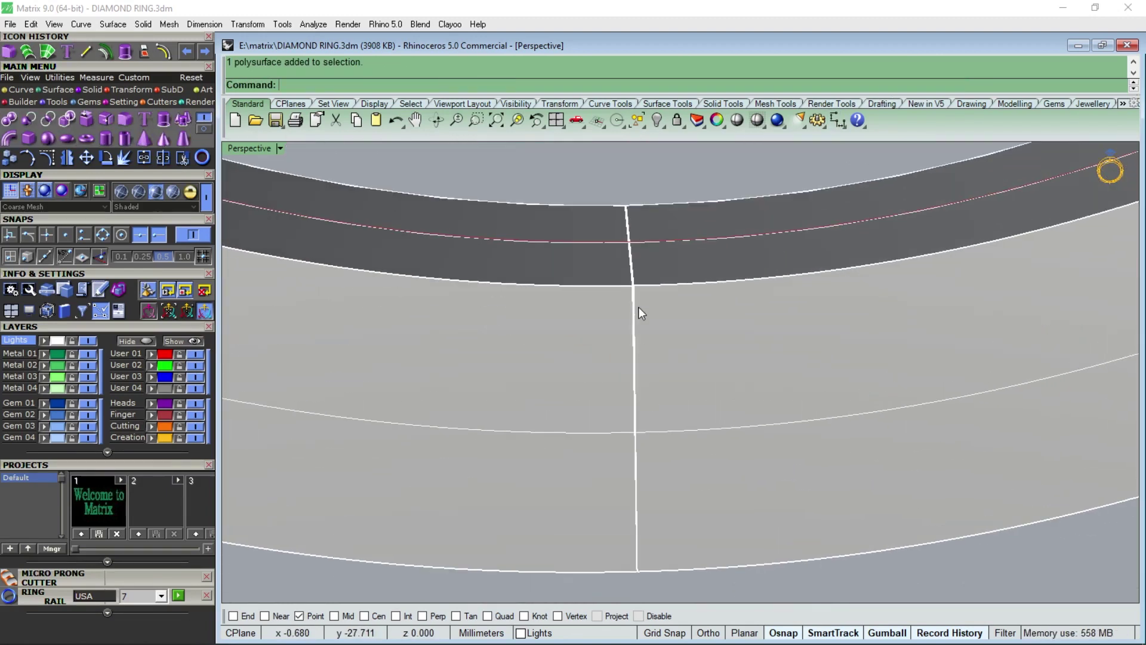
right_click_drag(648, 396, 636, 261)
scroll(633, 296, "down", 5)
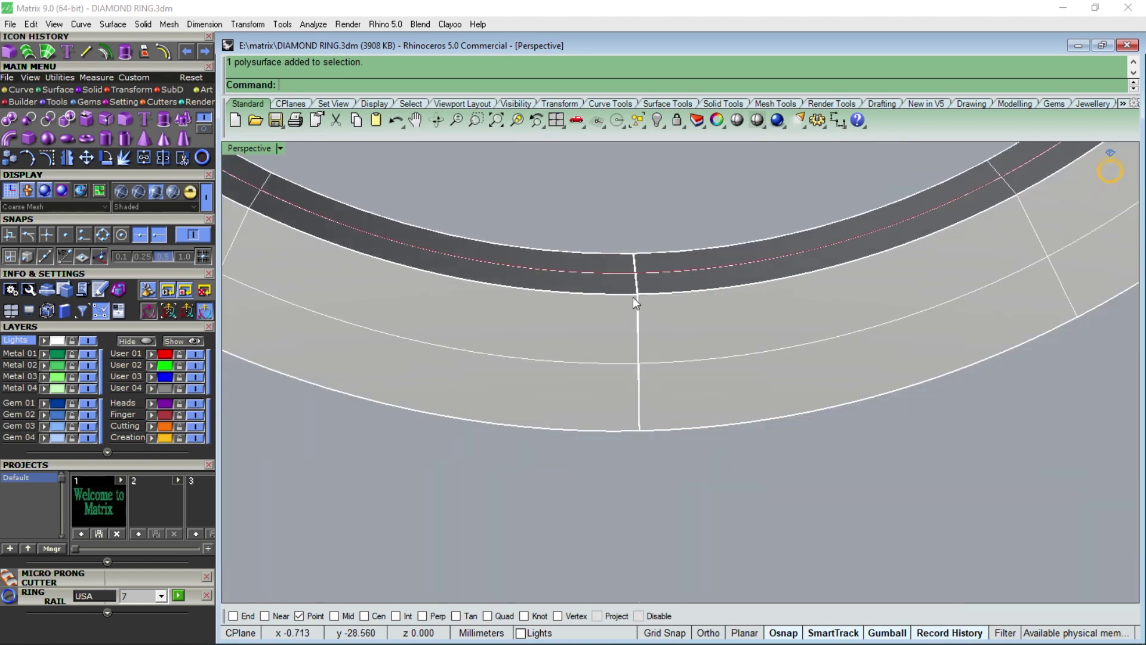
scroll(629, 374, "down", 3)
right_click_drag(629, 373, 601, 299)
scroll(626, 380, "up", 4)
scroll(603, 374, "up", 3)
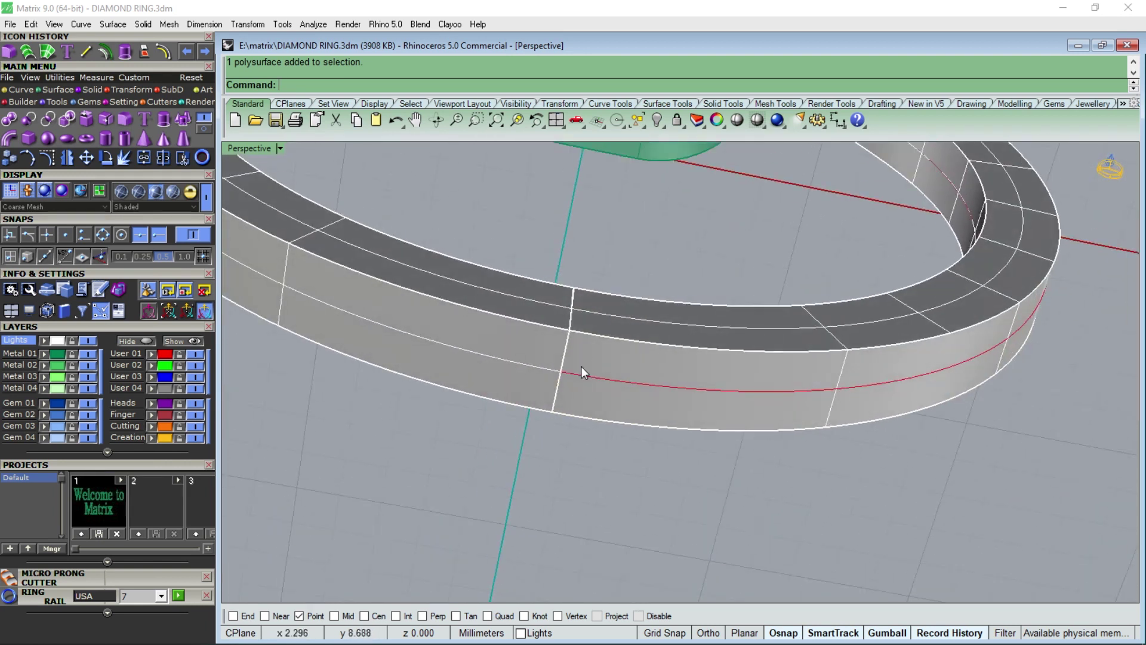
scroll(576, 372, "up", 2)
left_click(576, 372)
left_click(626, 404)
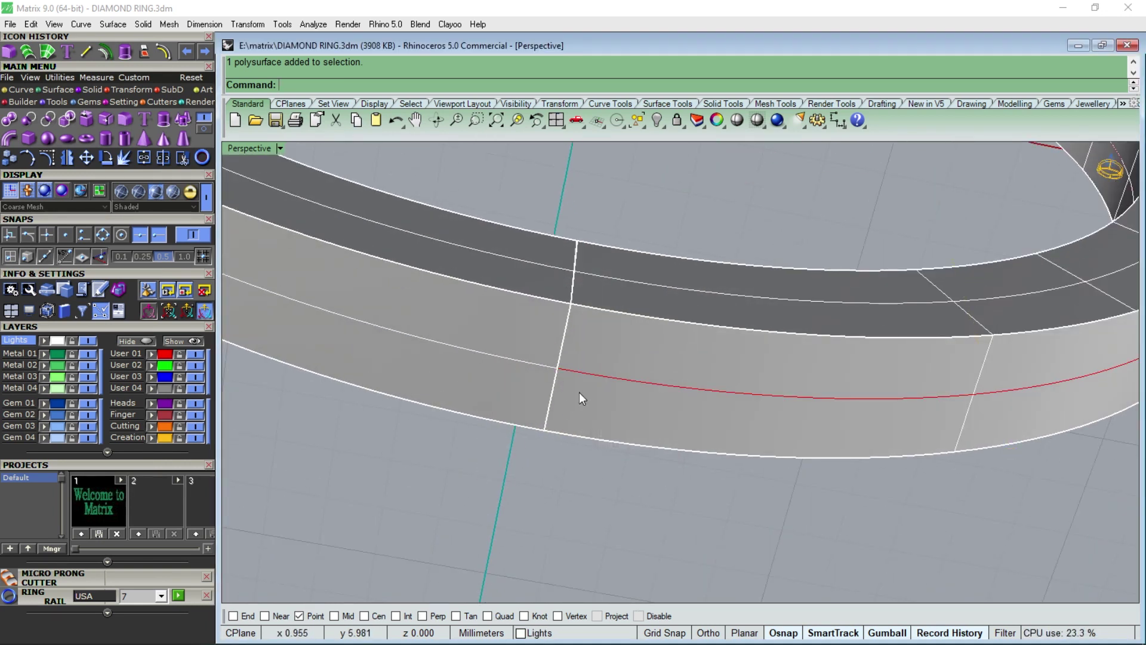
left_click(579, 370)
Select the rail curve's control points, then select the right ring half
key("F10")
mouse_move(481, 504)
left_mouse_down()
mouse_move(572, 365)
mouse_move(605, 252)
left_mouse_up()
scroll(582, 374, "up", 2)
scroll(568, 471, "down", 3)
scroll(537, 510, "down", 3)
left_click(558, 504)
scroll(558, 504, "down", 3)
right_click_drag(529, 496, 621, 382)
Join the selected ring halves into one solid and inspect the ring bottom
key("Return")
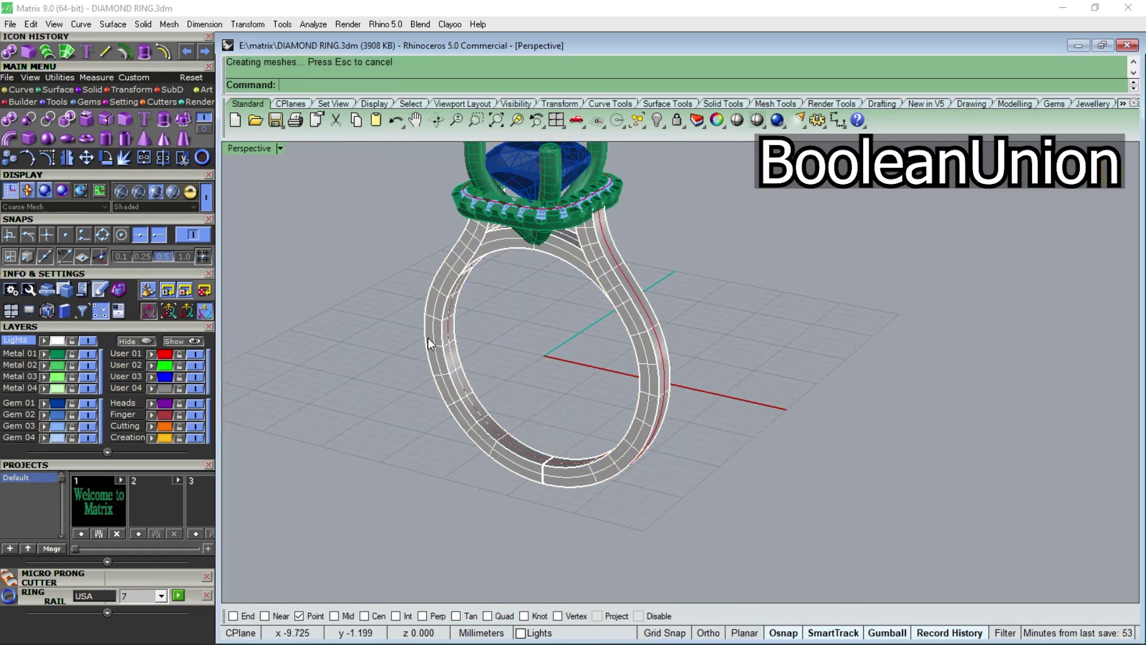
scroll(535, 479, "up", 3)
left_click(550, 471)
right_click_drag(450, 428, 604, 396)
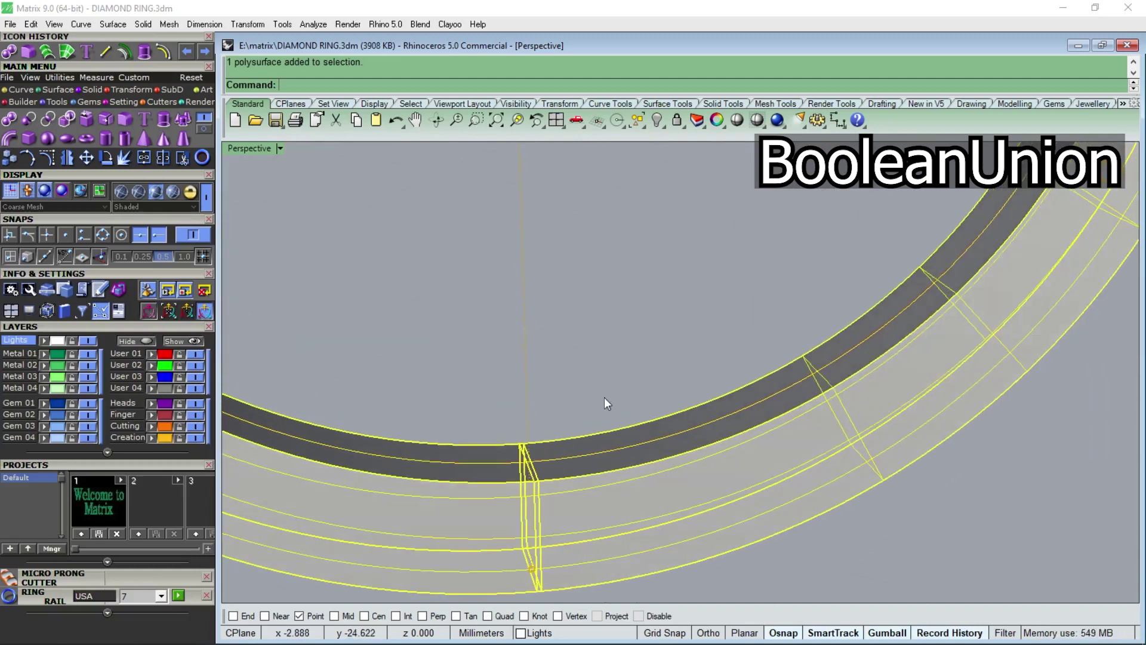
scroll(740, 281, "down", 2)
left_click(726, 322)
right_click_drag(726, 322, 610, 453)
scroll(607, 453, "up", 3)
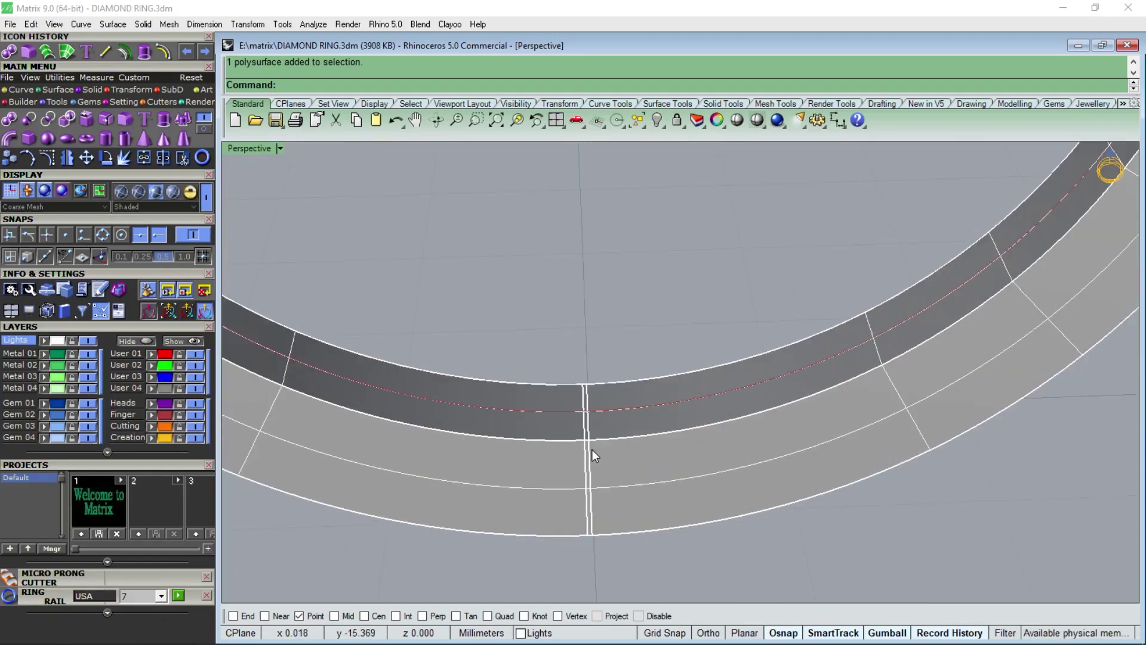
scroll(631, 421, "up", 2)
scroll(621, 493, "down", 3)
scroll(688, 415, "down", 4)
mouse_move(687, 415)
right_mouse_down()
mouse_move(609, 388)
mouse_move(684, 321)
mouse_move(573, 267)
right_mouse_up()
scroll(602, 252, "up", 3)
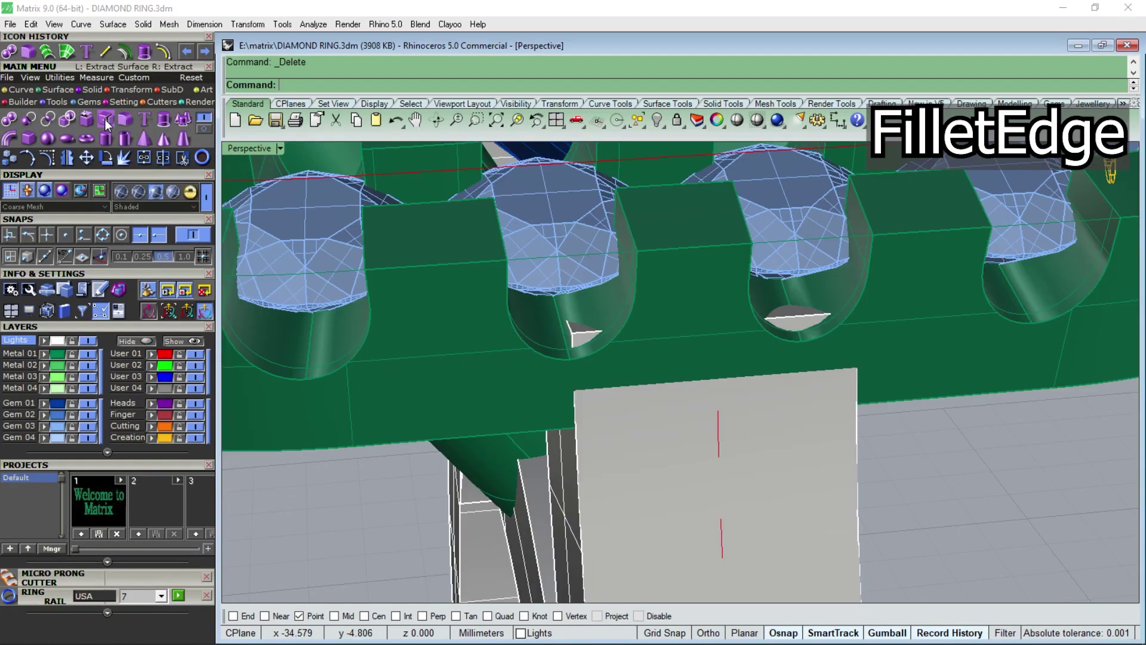
Fillet the edge where the shank meets the halo with radius 0.3
left_click(119, 120)
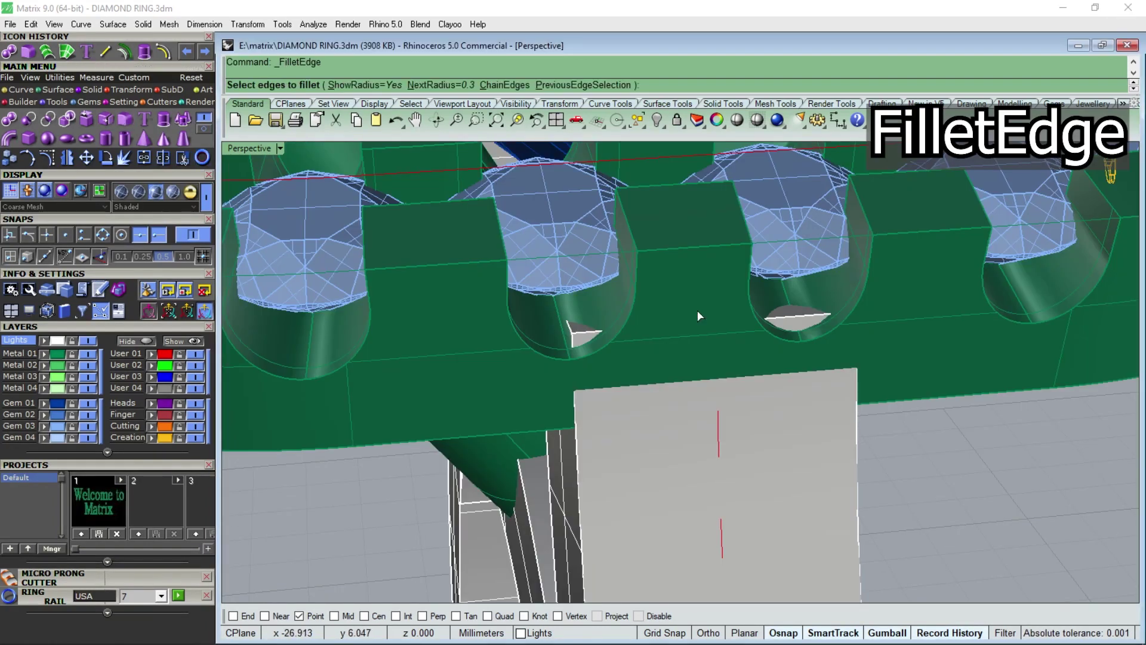
left_click(581, 332)
key("Return")
key("Return")
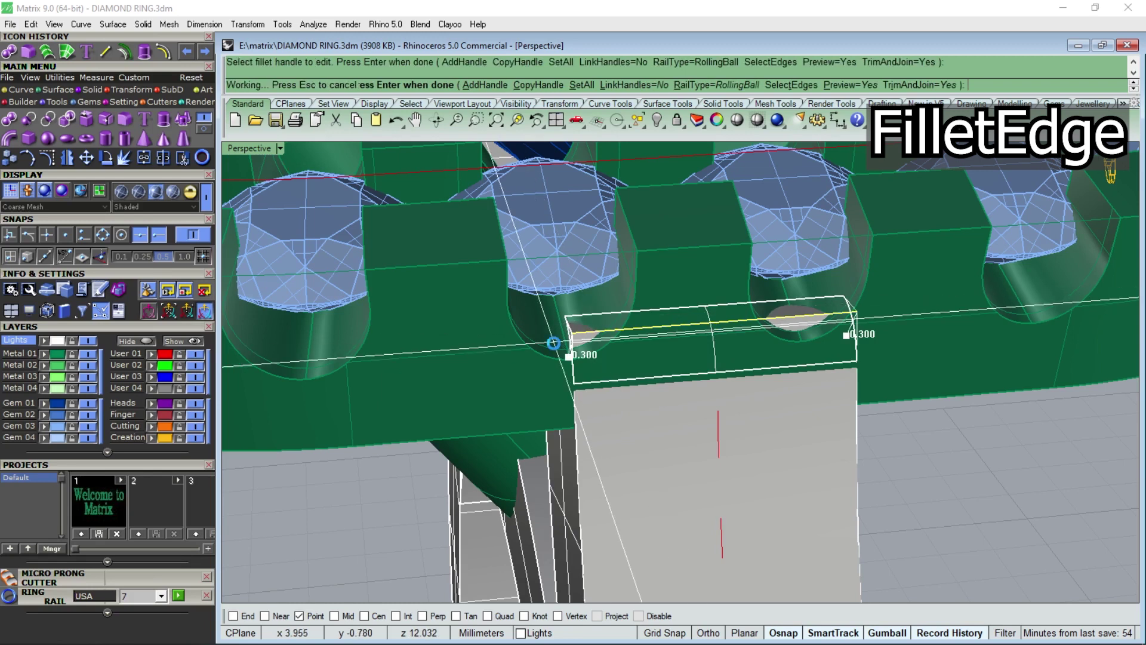
mouse_move(542, 334)
right_mouse_down()
mouse_move(622, 289)
mouse_move(686, 410)
mouse_move(459, 188)
mouse_move(746, 324)
mouse_move(583, 227)
mouse_move(560, 428)
right_mouse_up()
left_click(685, 410)
scroll(583, 227, "down", 5)
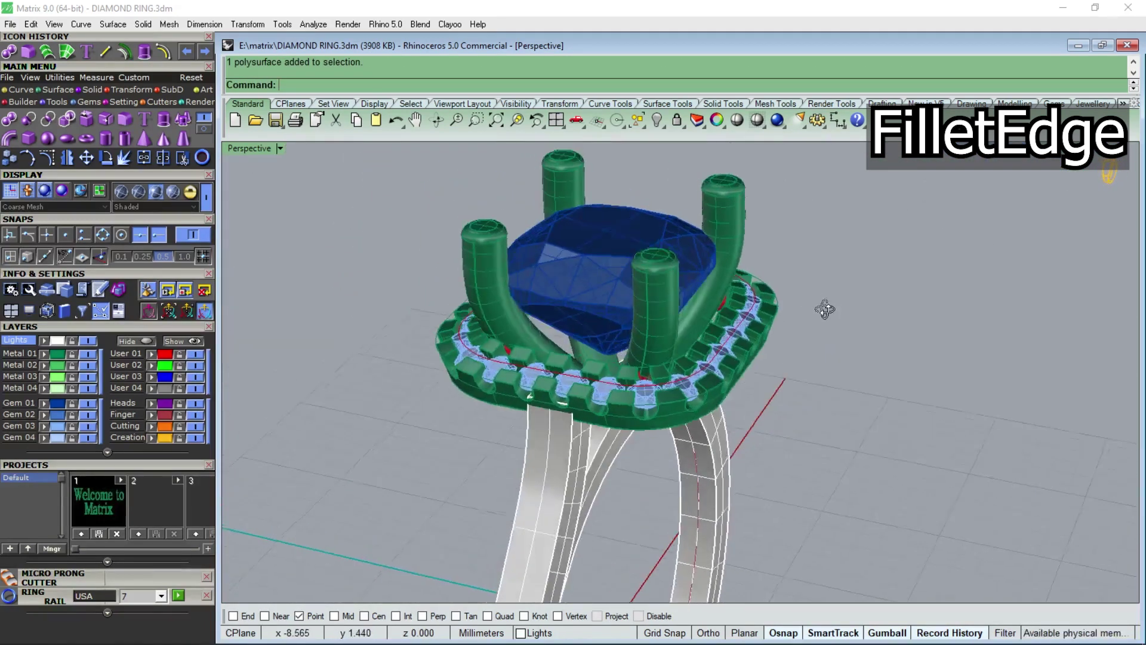
scroll(560, 428, "up", 5)
Repeat the 0.3 fillet on the opposite shank-to-halo edge
key("Return")
left_click(564, 397)
key("Return")
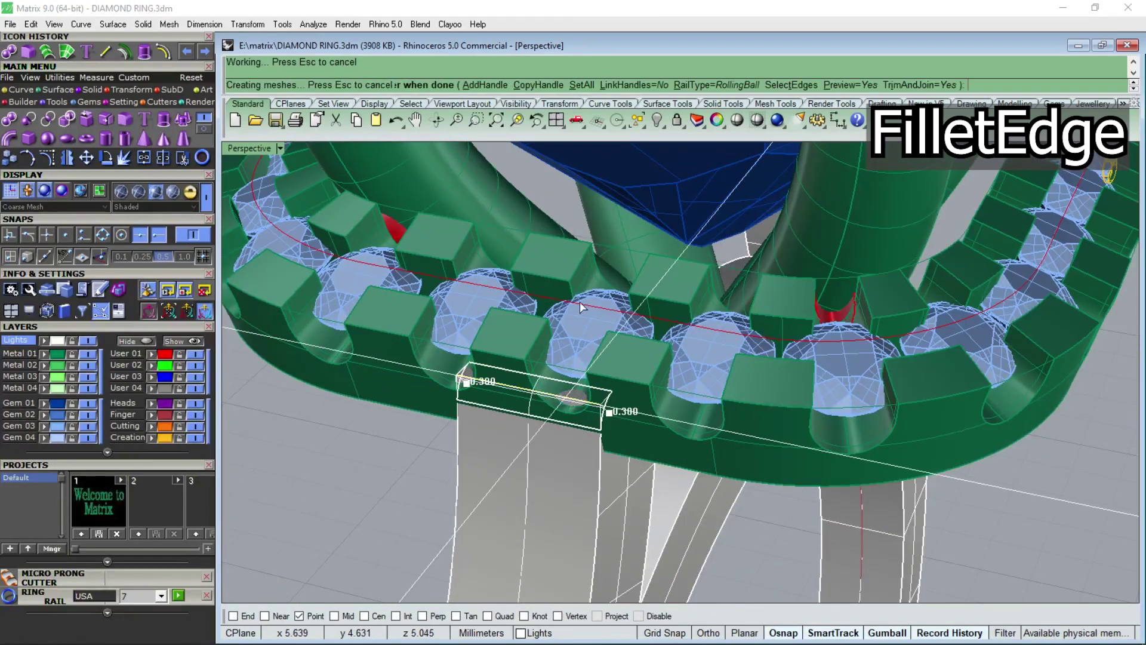
key("Return")
scroll(843, 363, "down", 5)
mouse_move(843, 363)
right_mouse_down()
mouse_move(633, 346)
mouse_move(670, 370)
mouse_move(693, 343)
right_mouse_up()
scroll(693, 344, "up", 3)
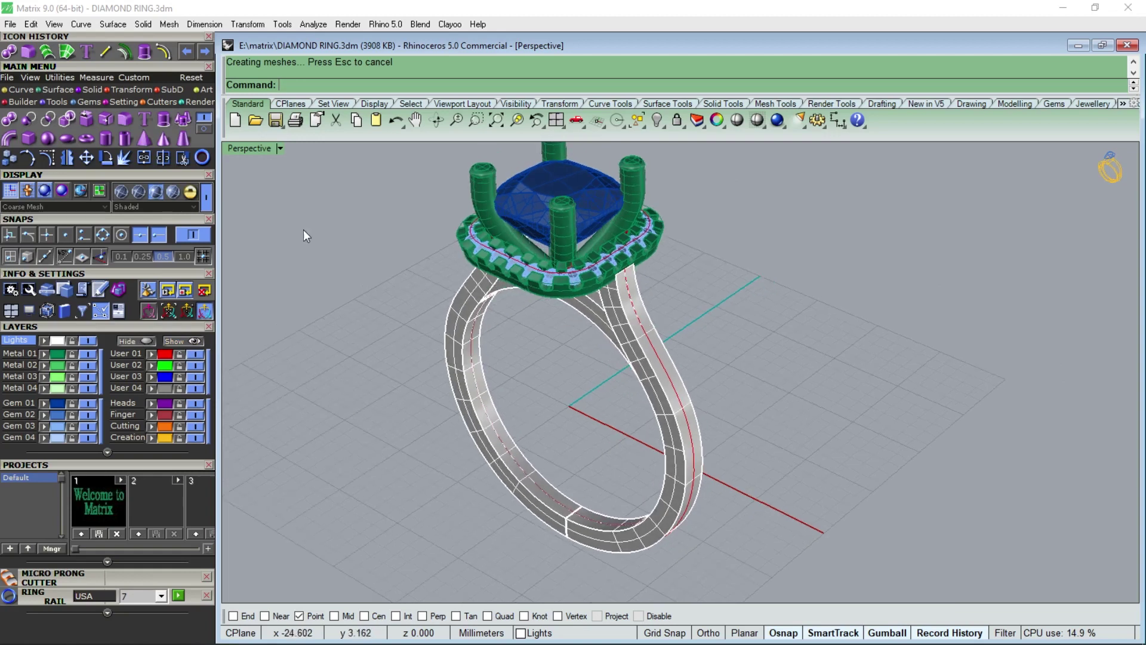
right_click_drag(687, 464, 693, 463)
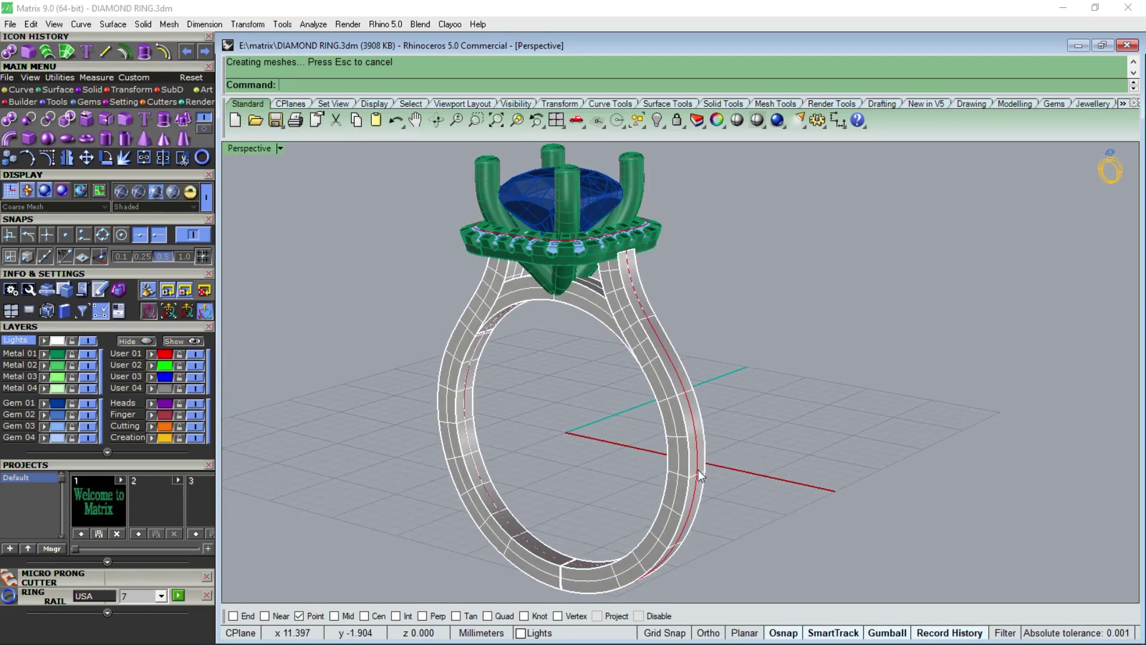
Split the red shank rail curve at a point picked in the Front view
left_click(697, 449)
left_click(722, 496)
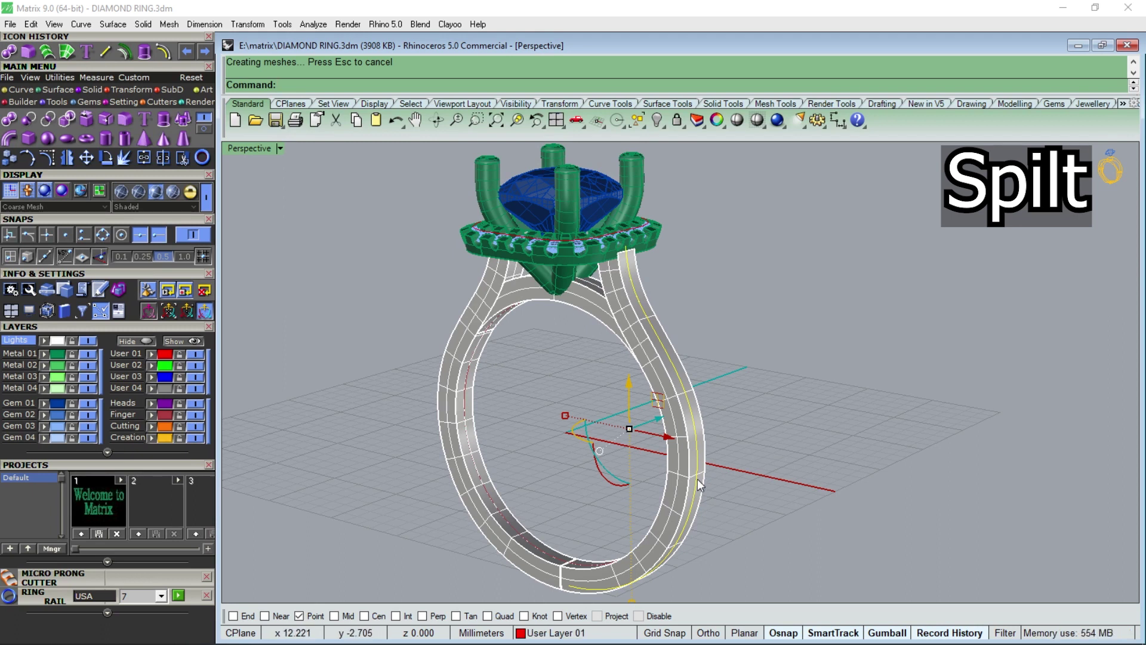
double_click(248, 148)
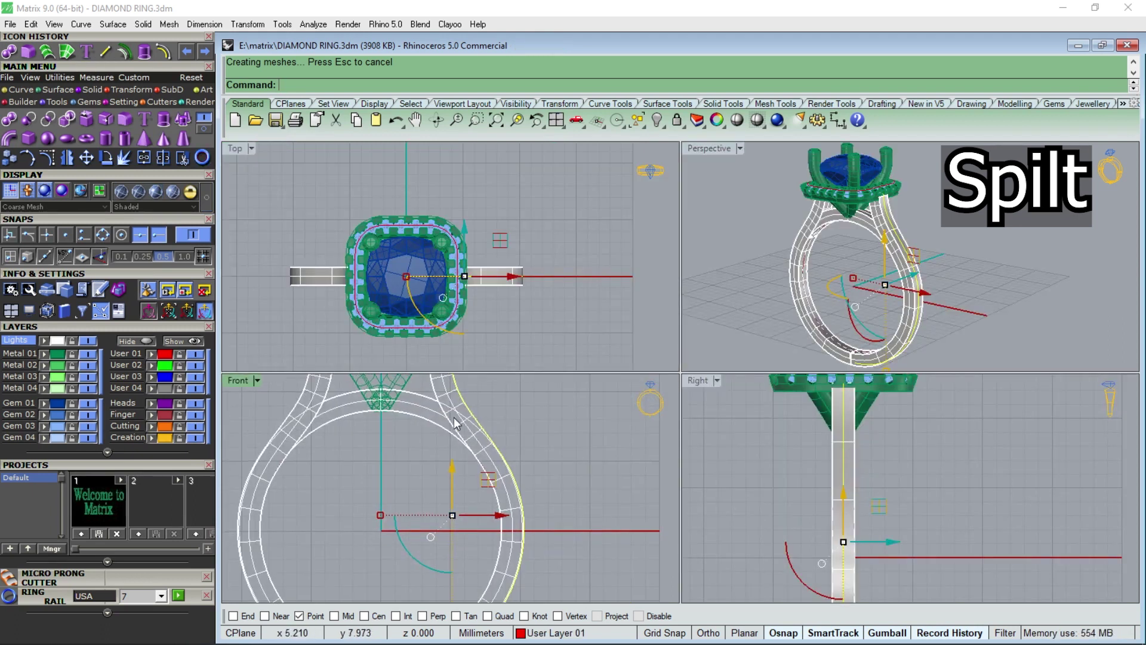
left_click(148, 161)
left_click(342, 86)
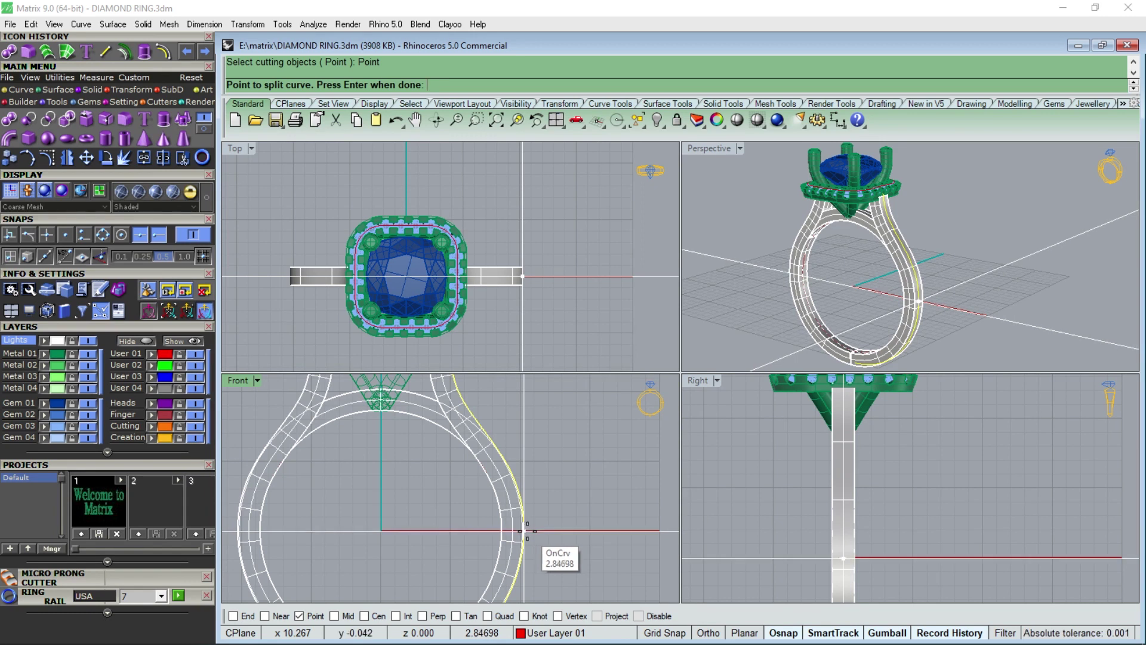
left_click(527, 530)
key("Return")
key("Escape")
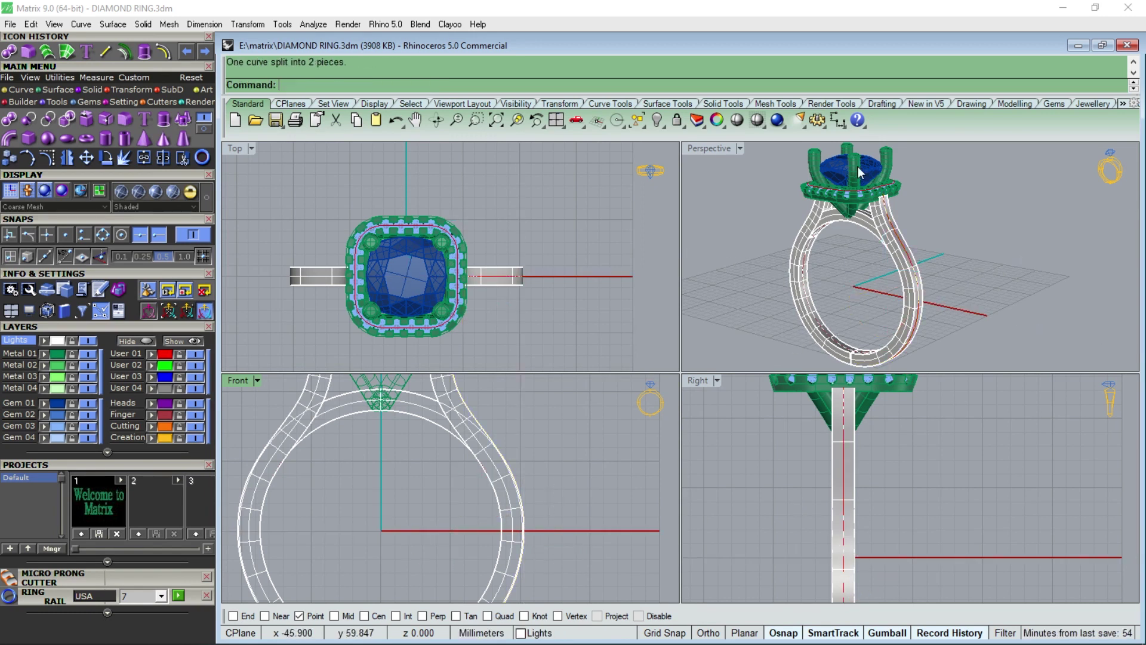
Maximize the Perspective view, select one split curve piece, and open its display options
double_click(730, 153)
scroll(682, 364, "up", 3)
scroll(654, 353, "up", 3)
left_click(653, 357)
key("Return")
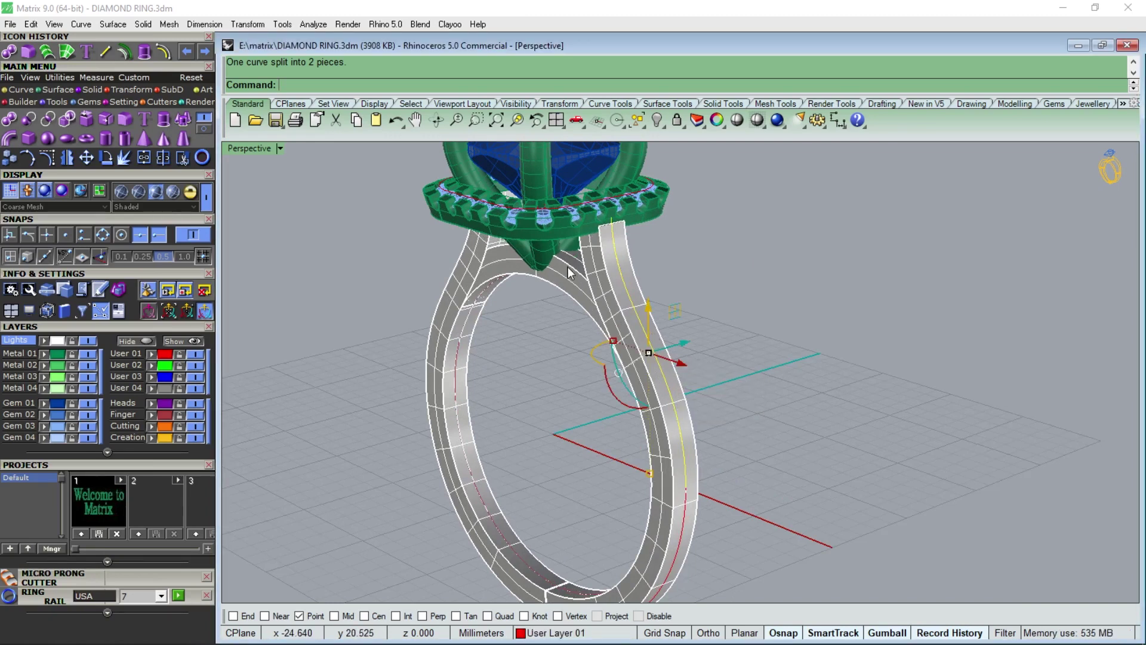
scroll(593, 242, "up", 2)
scroll(621, 236, "up", 2)
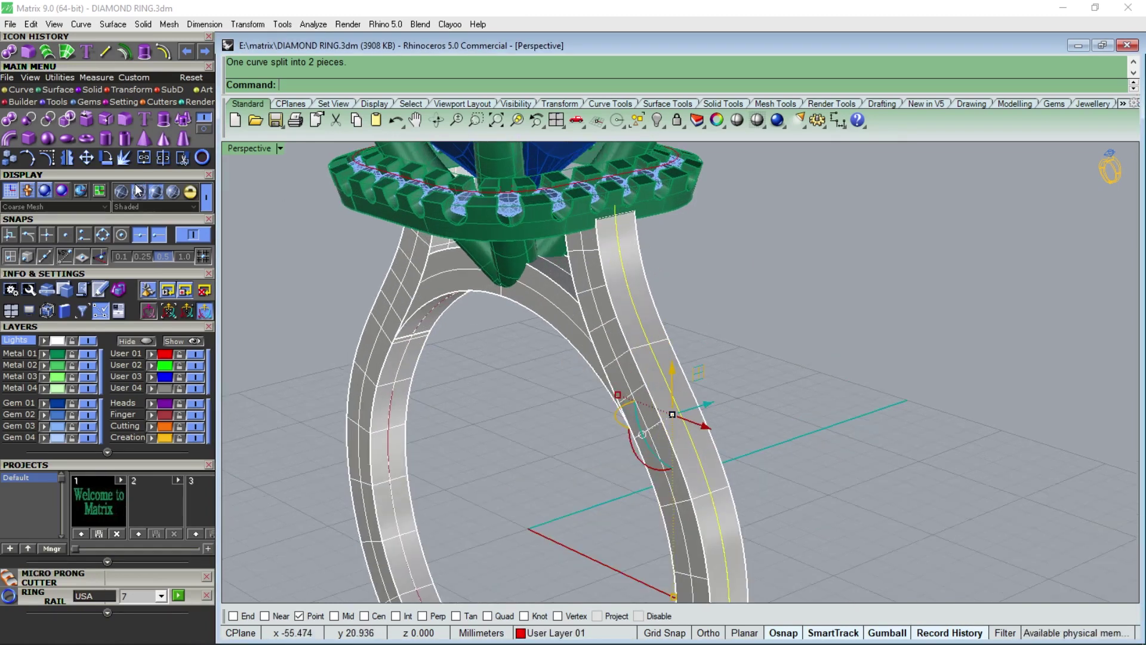
left_click(280, 148)
Show Perspective in wireframe and pick the right shank curve as the gem path
left_click(328, 52)
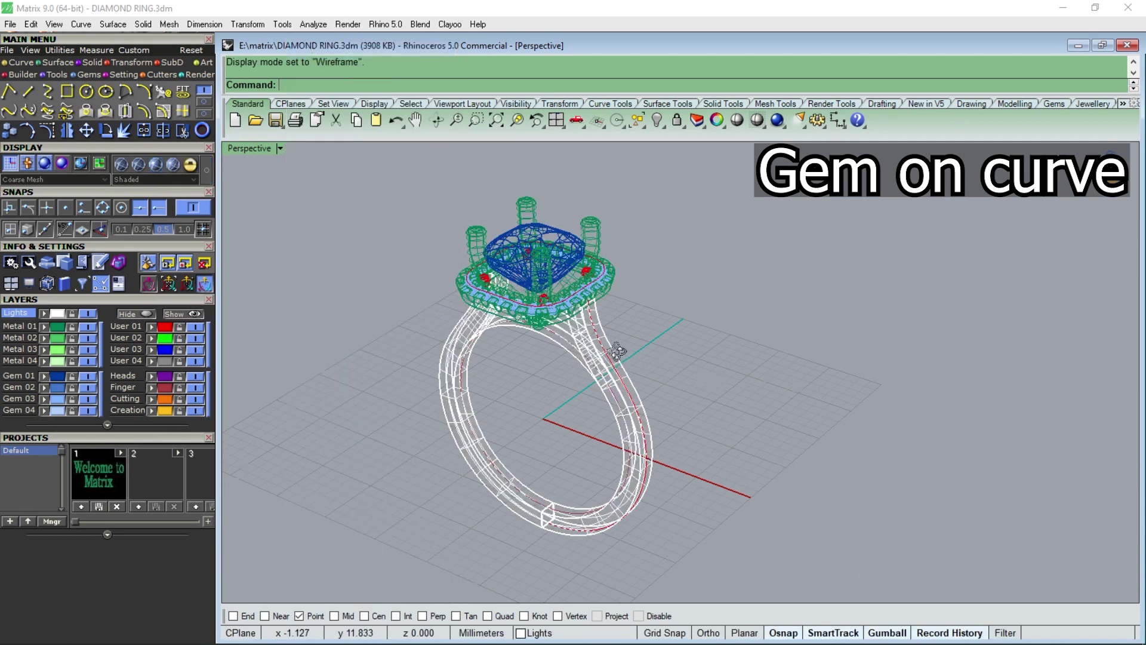
right_click_drag(598, 343, 554, 329)
scroll(618, 303, "down", 2)
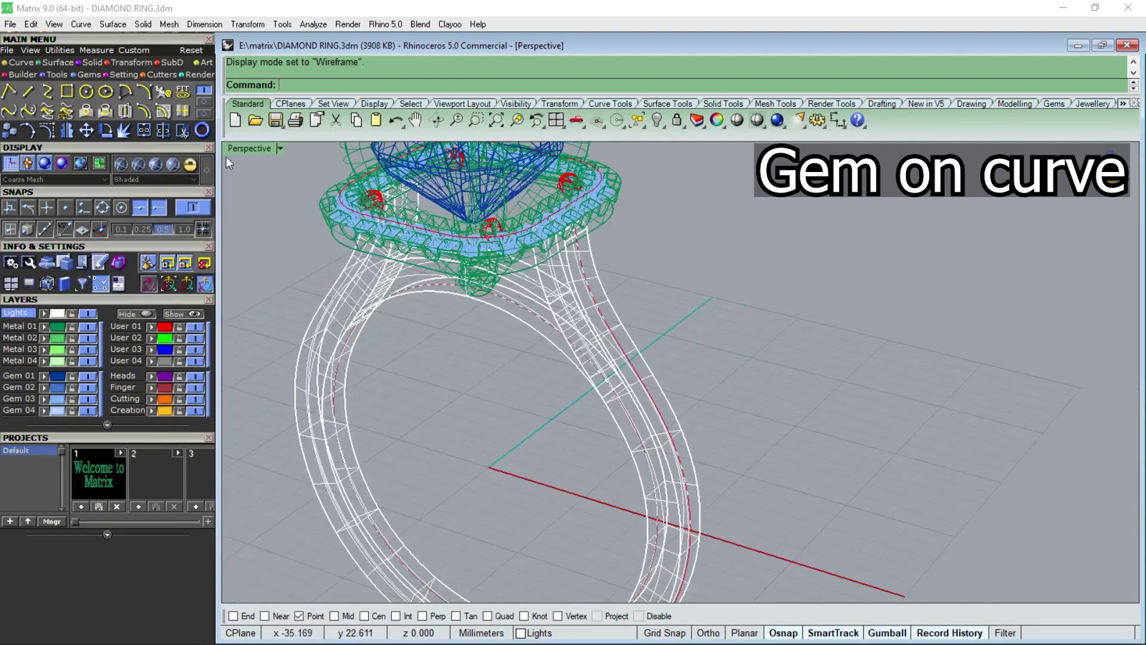
left_click(76, 76)
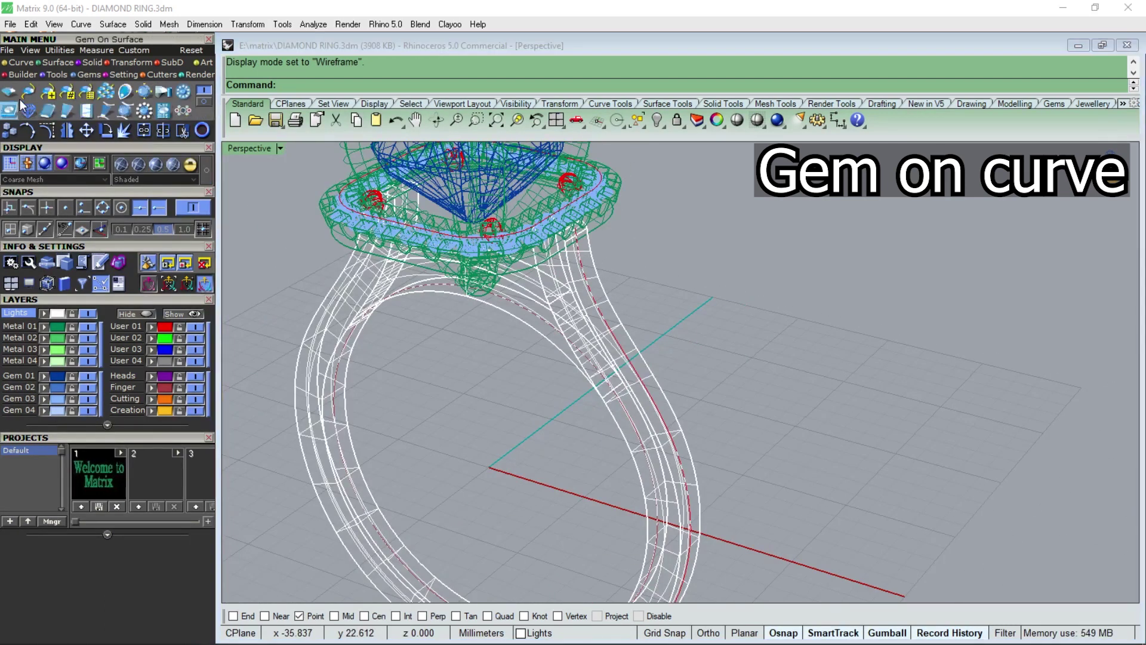
scroll(597, 304, "up", 1)
scroll(598, 312, "up", 1)
left_click(597, 304)
left_click(615, 330)
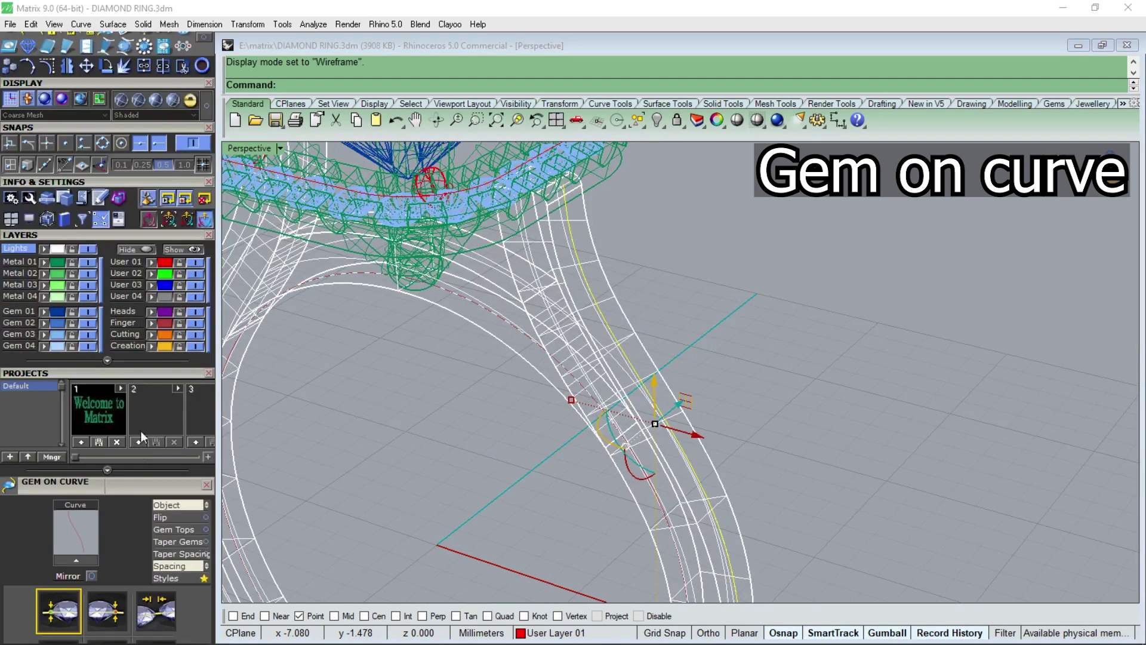
scroll(710, 292, "down", 5)
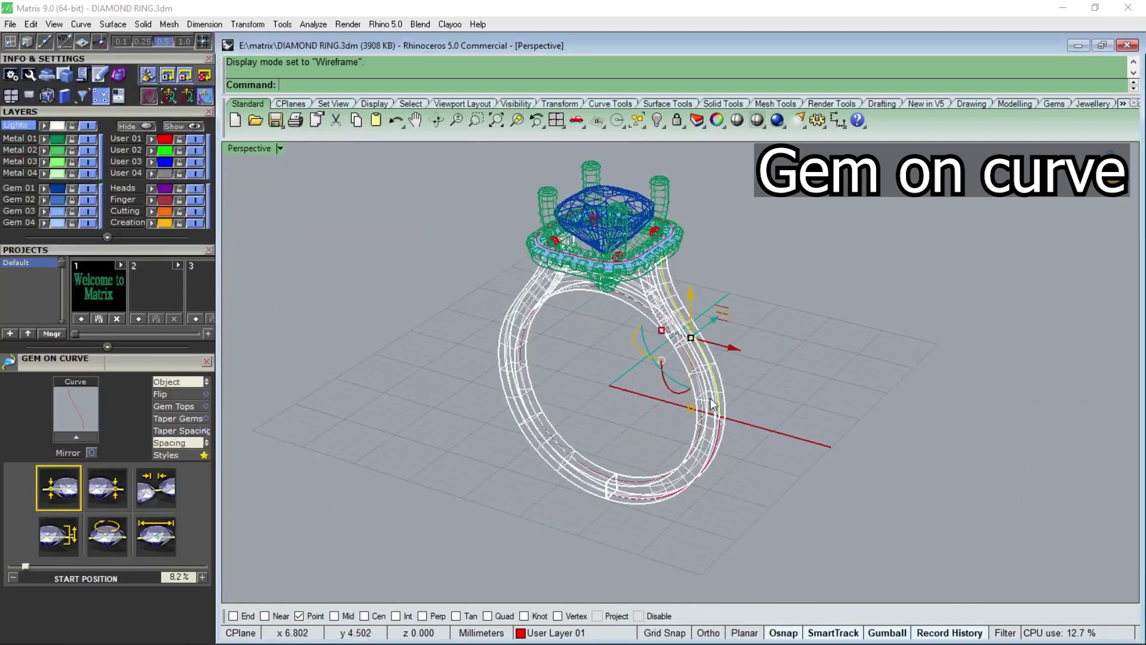
Place a row of round gems with start size .2 and spacing 0.1
left_click(82, 438)
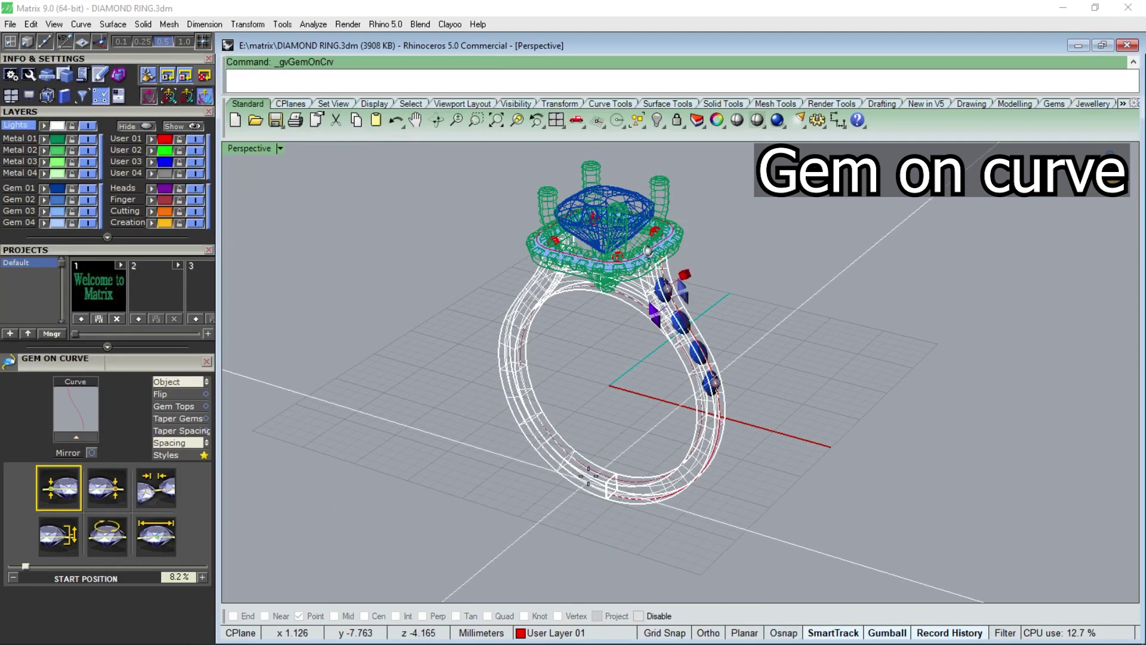
right_click_drag(454, 453, 502, 455)
scroll(692, 347, "up", 5)
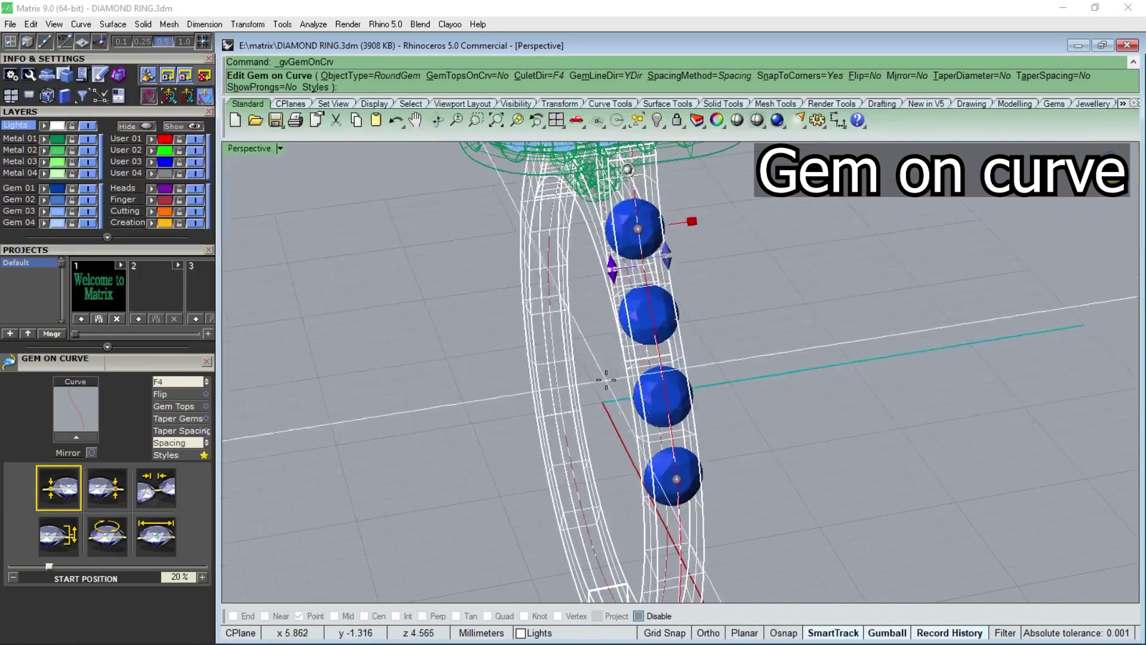
left_click(152, 537)
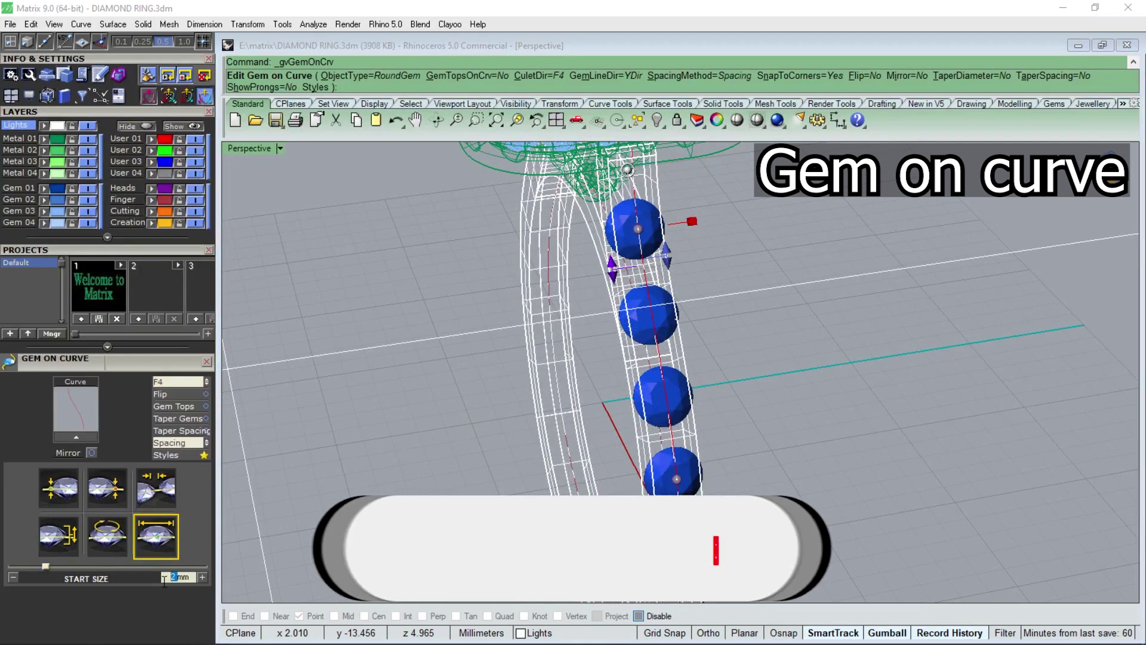
type(".2")
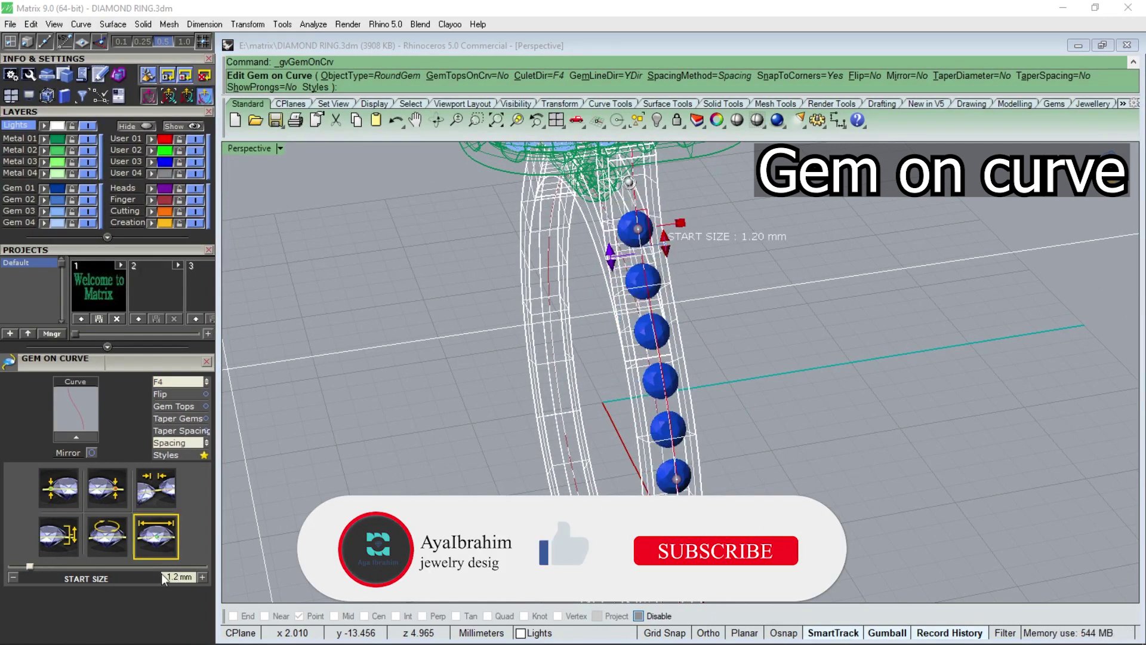
left_click(158, 501)
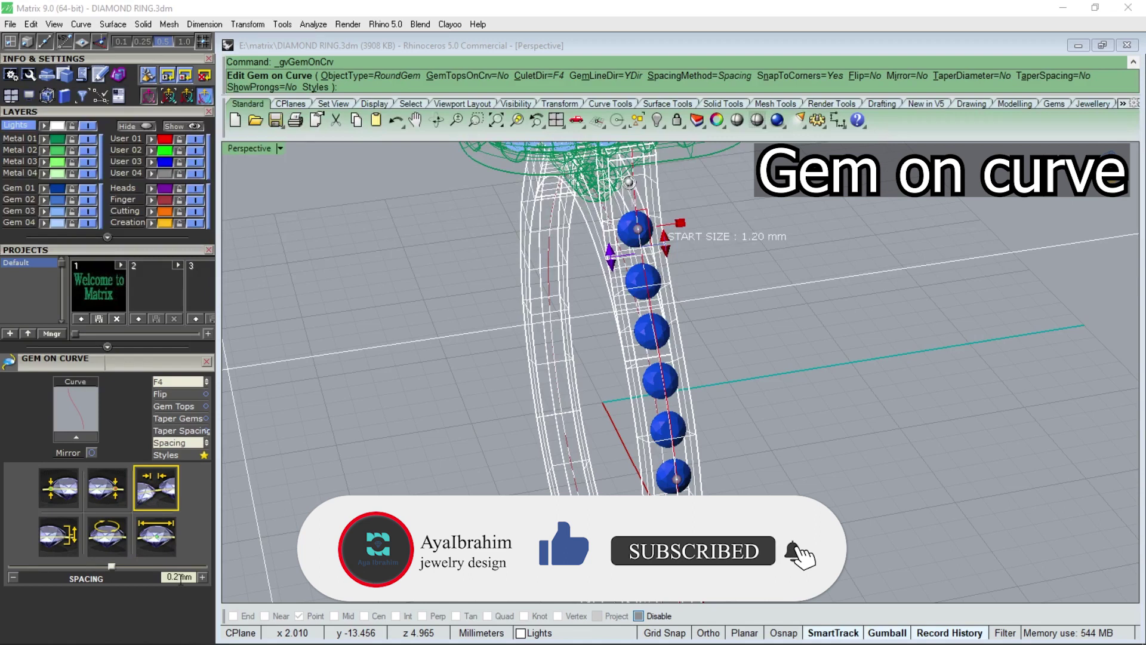
type("0.1")
Set the gem culet direction to Object, pointing toward the band curve
right_click_drag(454, 382, 525, 396)
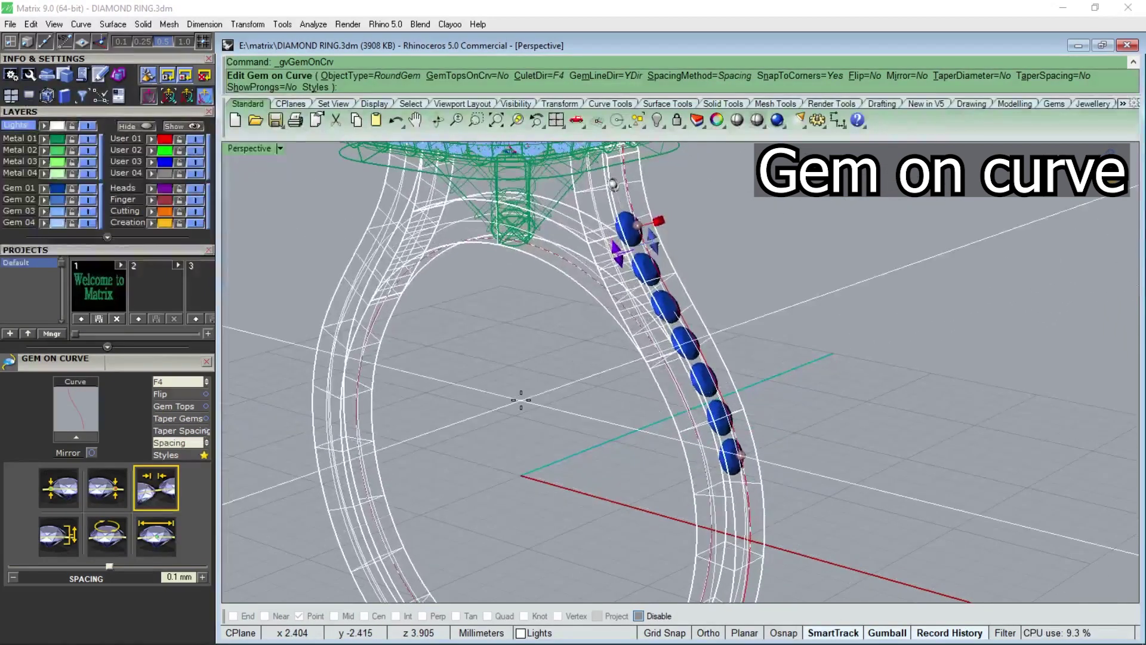
right_click_drag(600, 308, 534, 341)
left_click(206, 381)
left_click(169, 384)
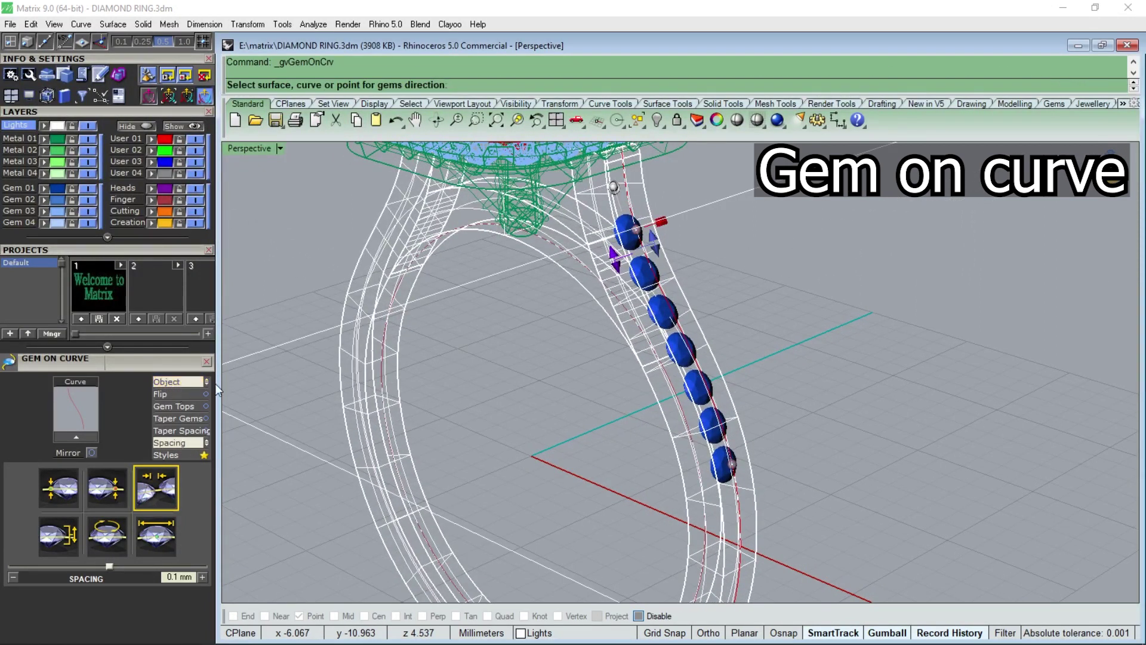
left_click(744, 495)
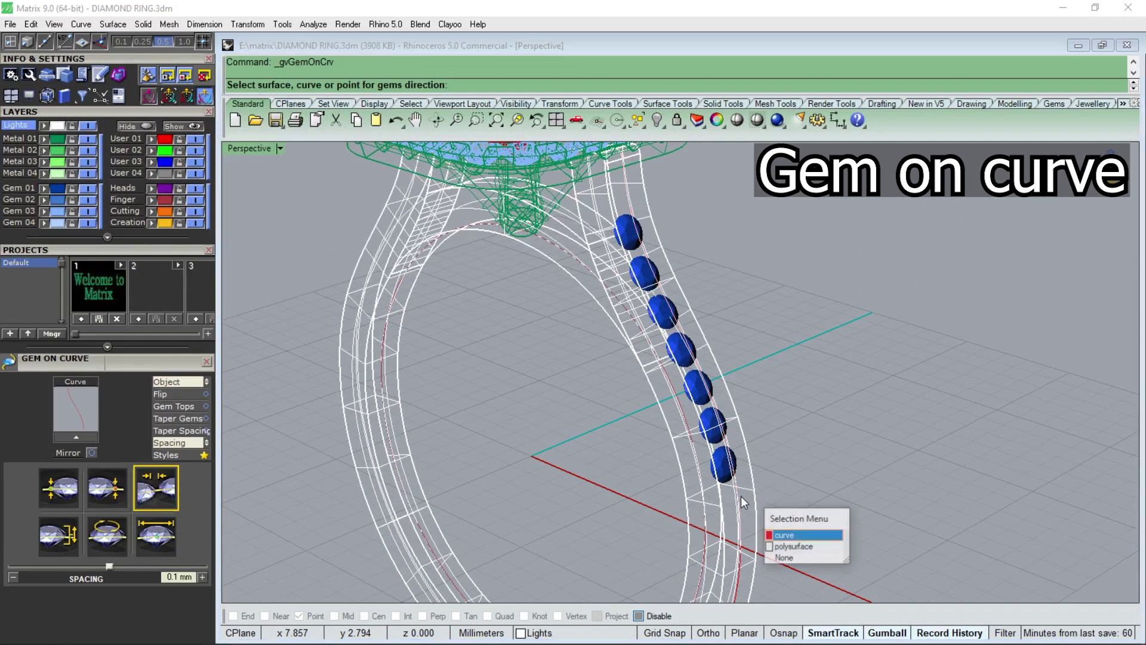
left_click(776, 535)
Slide the gem row start to 11.3% along the curve and finish the row
right_click_drag(675, 405, 620, 295)
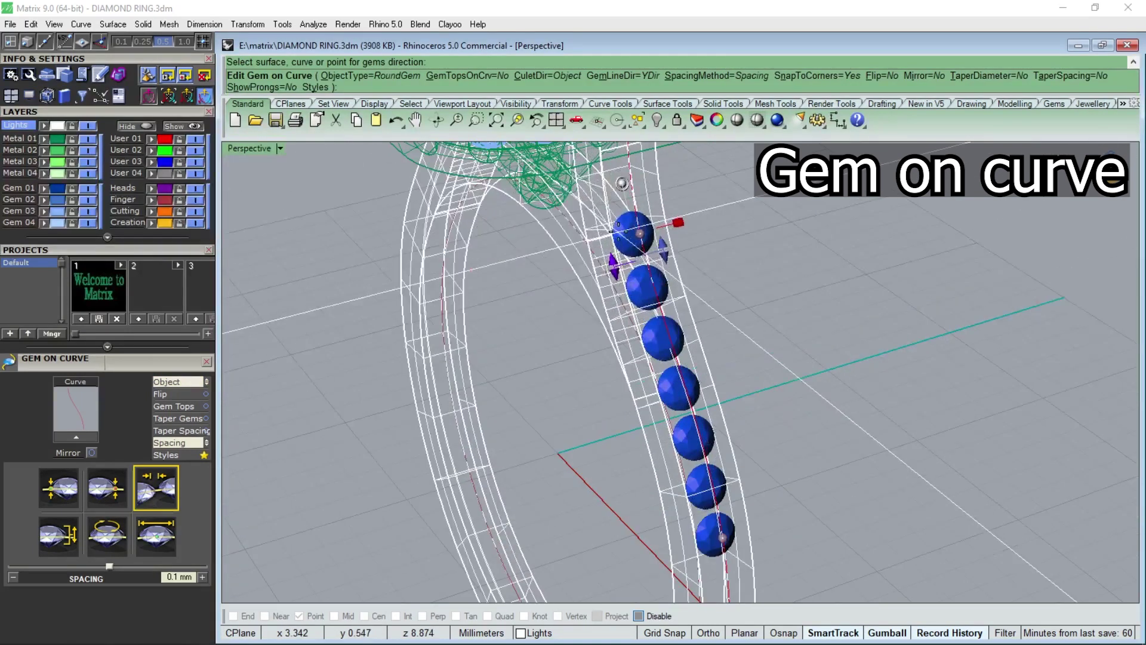
left_click_drag(628, 251, 624, 218)
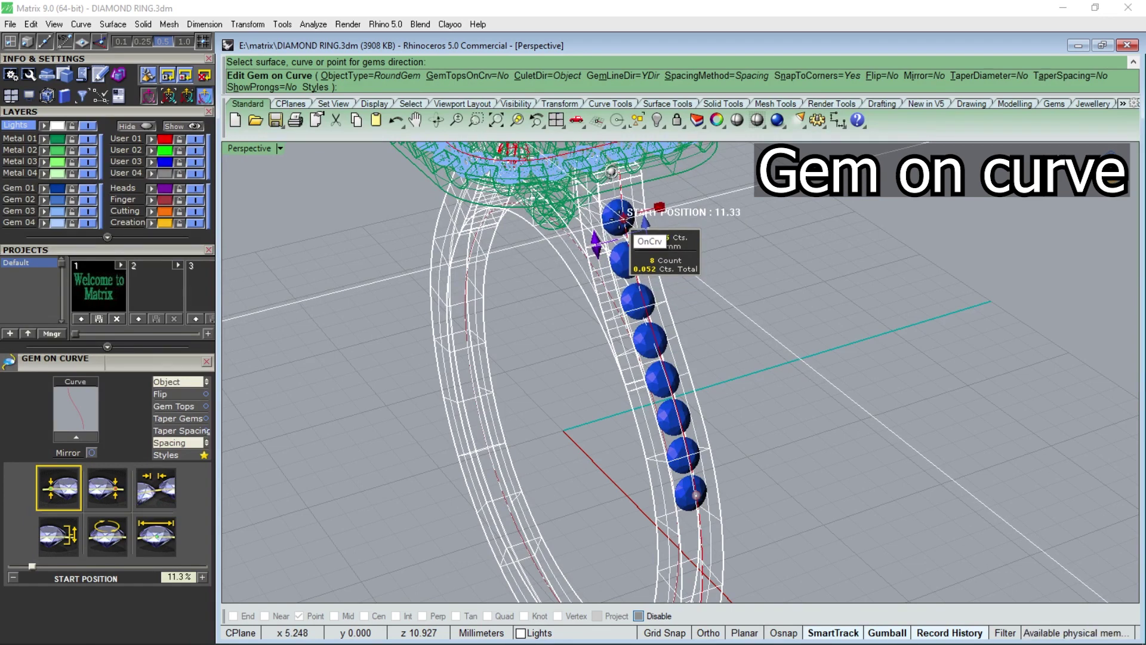
scroll(651, 471, "down", 1)
scroll(651, 471, "down", 2)
scroll(650, 471, "down", 2)
scroll(651, 471, "down", 1)
scroll(597, 418, "up", 3)
mouse_move(547, 371)
right_mouse_down()
mouse_move(586, 351)
mouse_move(573, 340)
mouse_move(404, 381)
mouse_move(477, 413)
mouse_move(471, 402)
mouse_move(522, 402)
mouse_move(530, 432)
mouse_move(508, 399)
right_mouse_up()
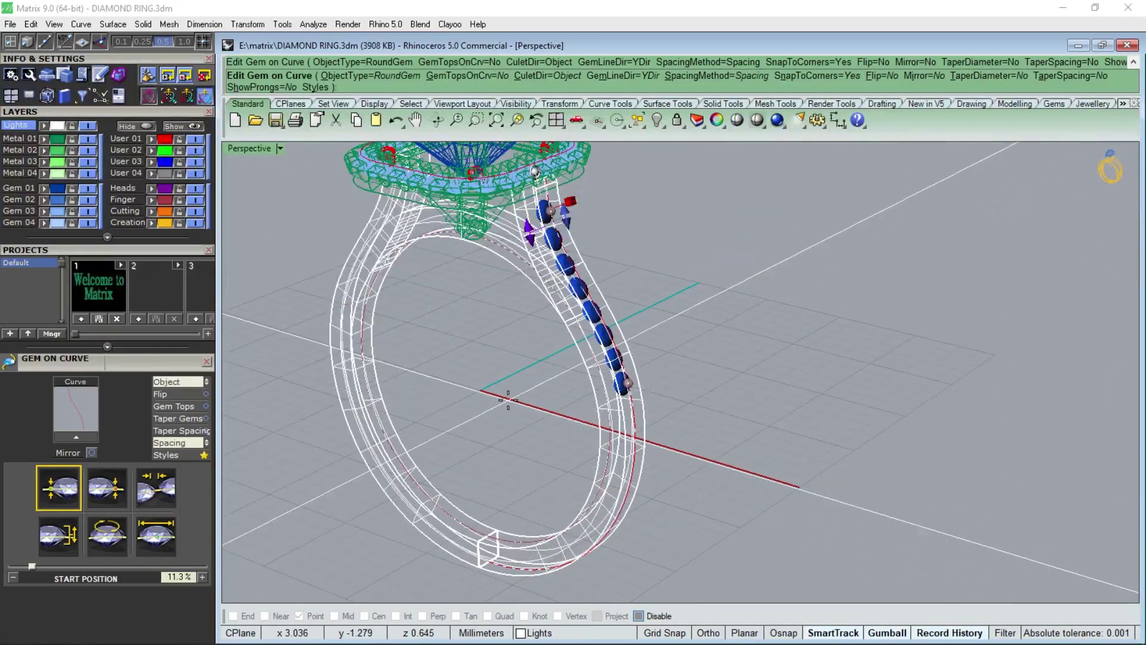
right_click(508, 399)
Select the gems, switch to shaded display, and close the Gem on Curve panel
scroll(555, 251, "up", 2)
scroll(555, 251, "up", 3)
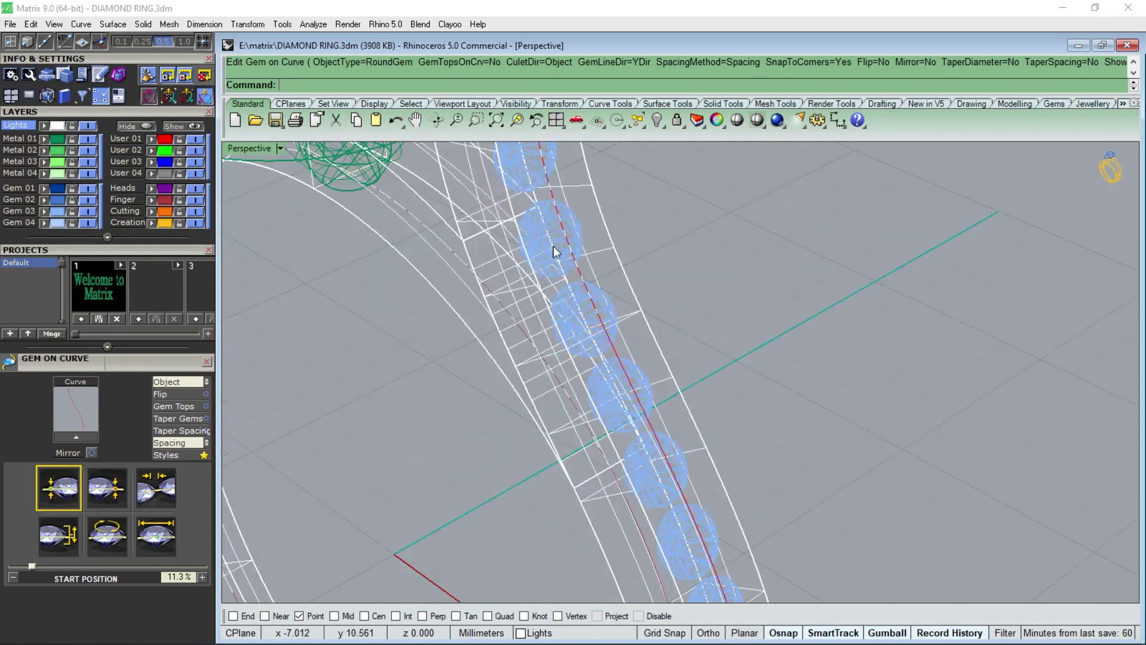
left_click(560, 249)
key("ctrl+alt+s")
scroll(608, 299, "down", 3)
right_click_drag(609, 299, 603, 276)
scroll(604, 276, "down", 4)
right_click_drag(491, 332, 339, 263)
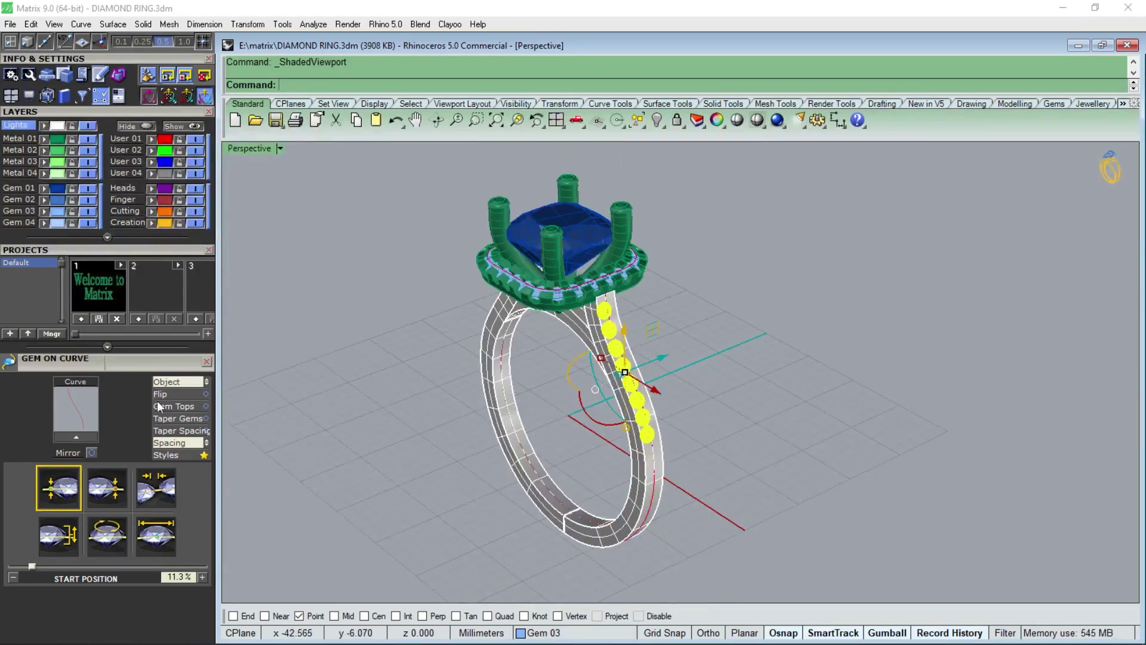
left_click(207, 362)
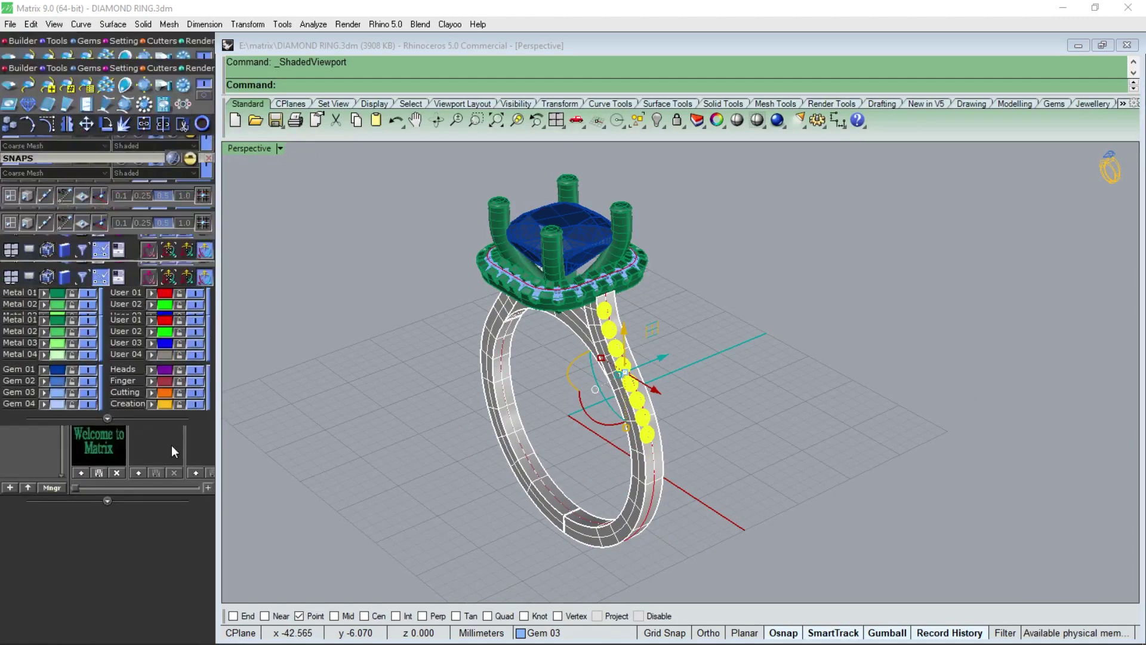
scroll(179, 457, "down", 2)
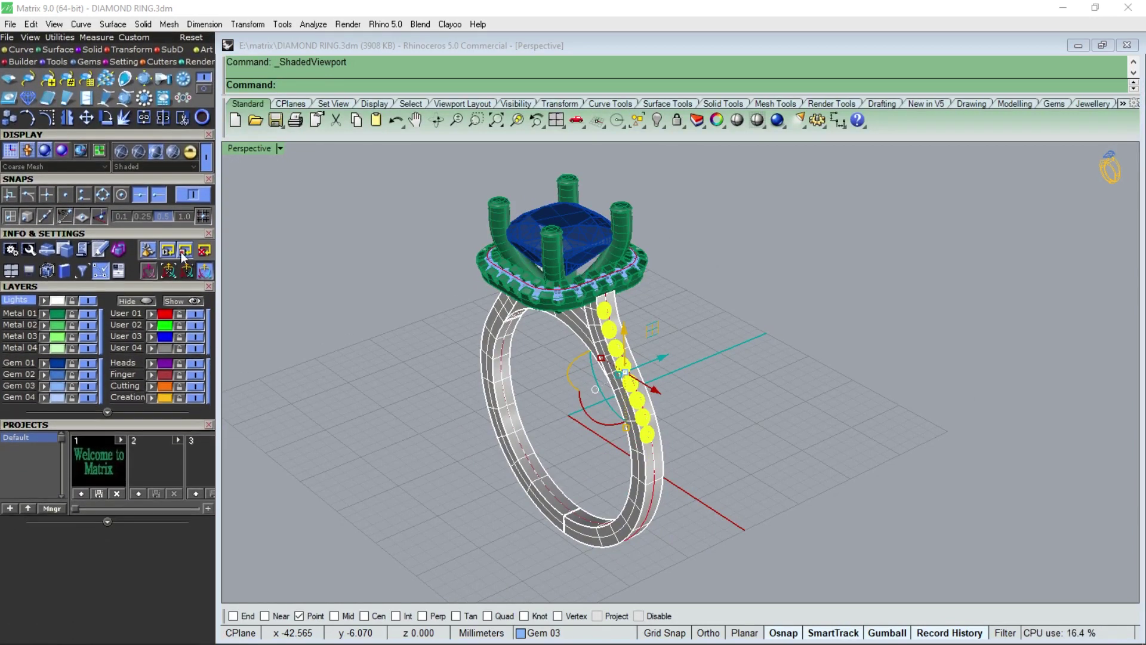
Build an orange channel cutter along the right-shank gem row with Channel Builder
left_click(162, 61)
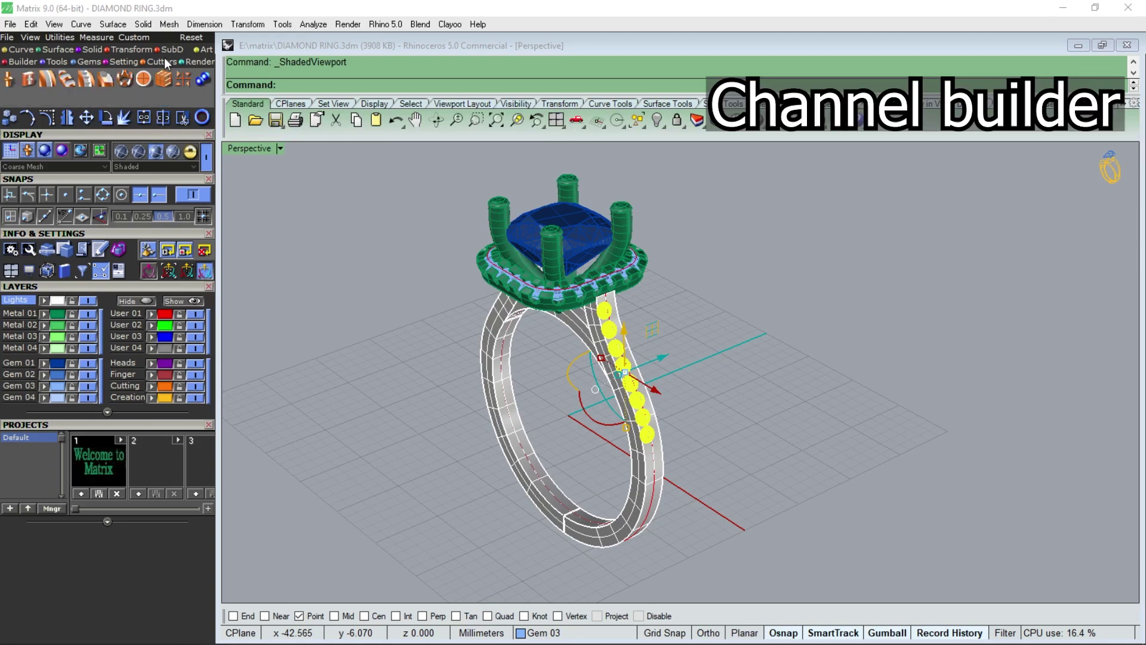
left_click(48, 78)
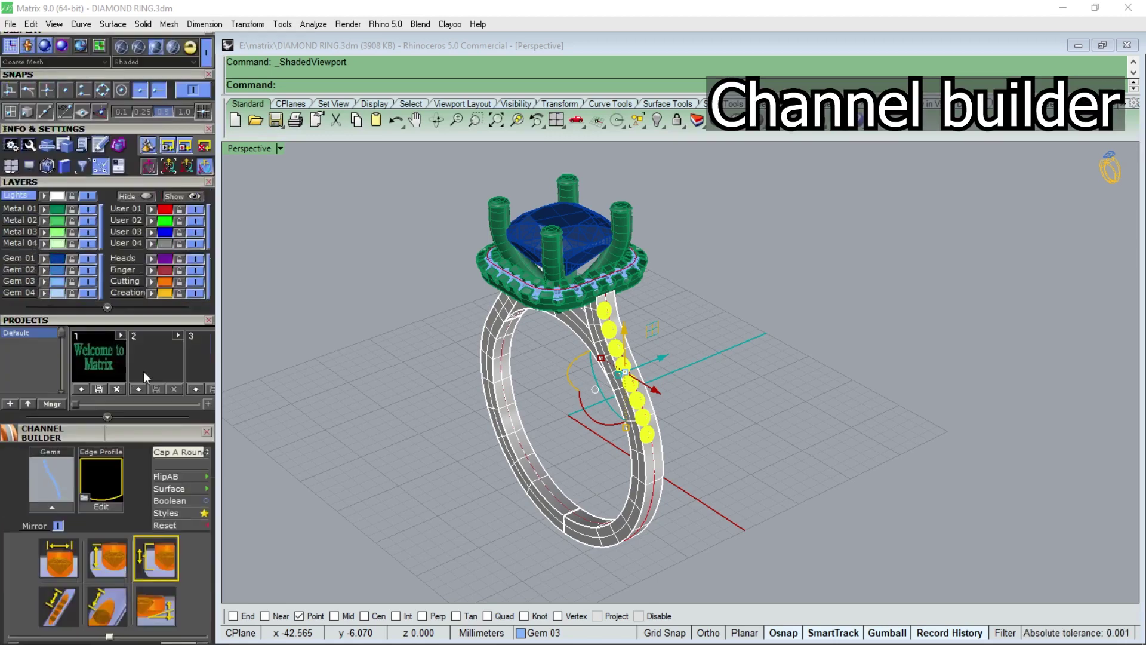
left_click(52, 427)
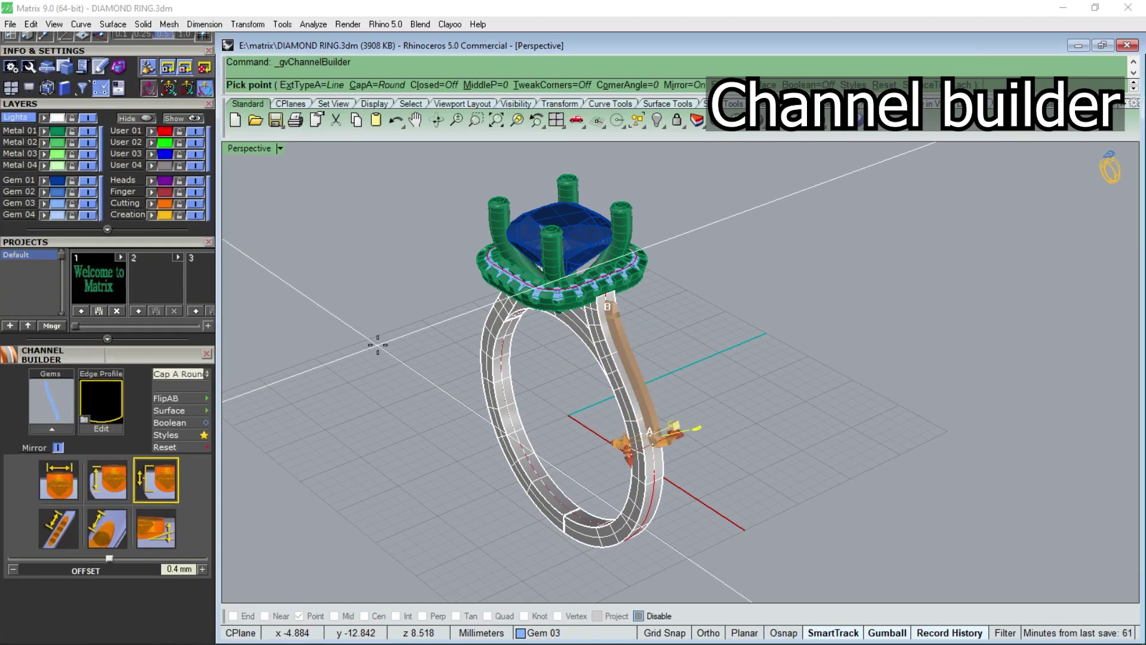
mouse_move(435, 429)
right_mouse_down()
mouse_move(507, 365)
mouse_move(366, 366)
right_mouse_up()
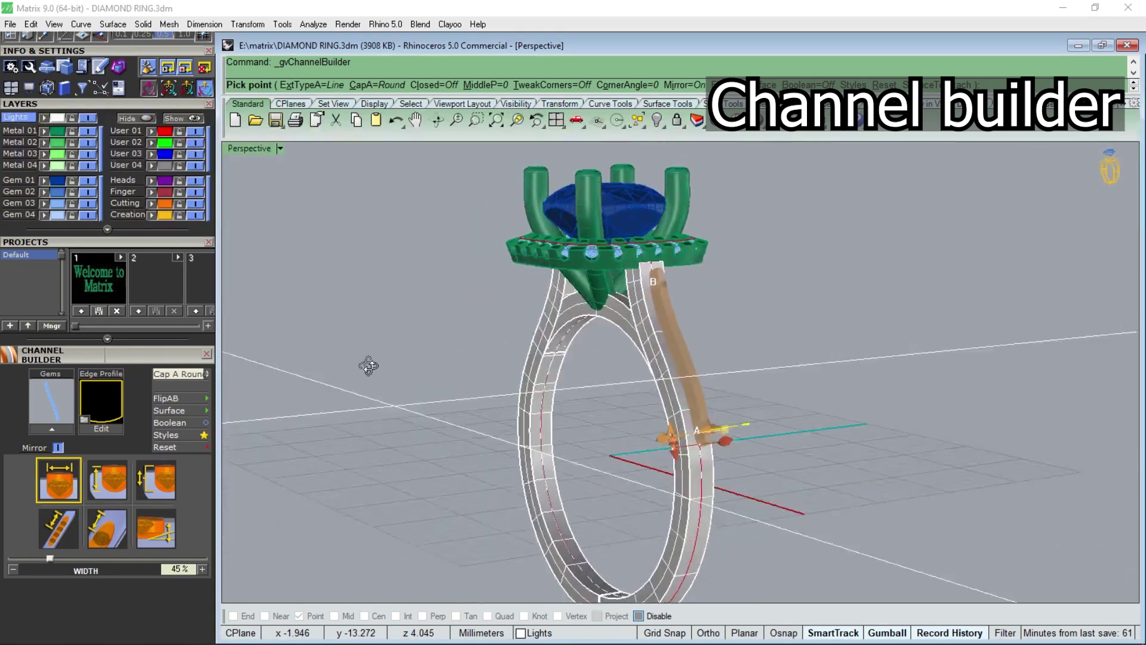
scroll(514, 282, "up", 3)
scroll(514, 281, "up", 3)
right_click_drag(513, 282, 499, 290)
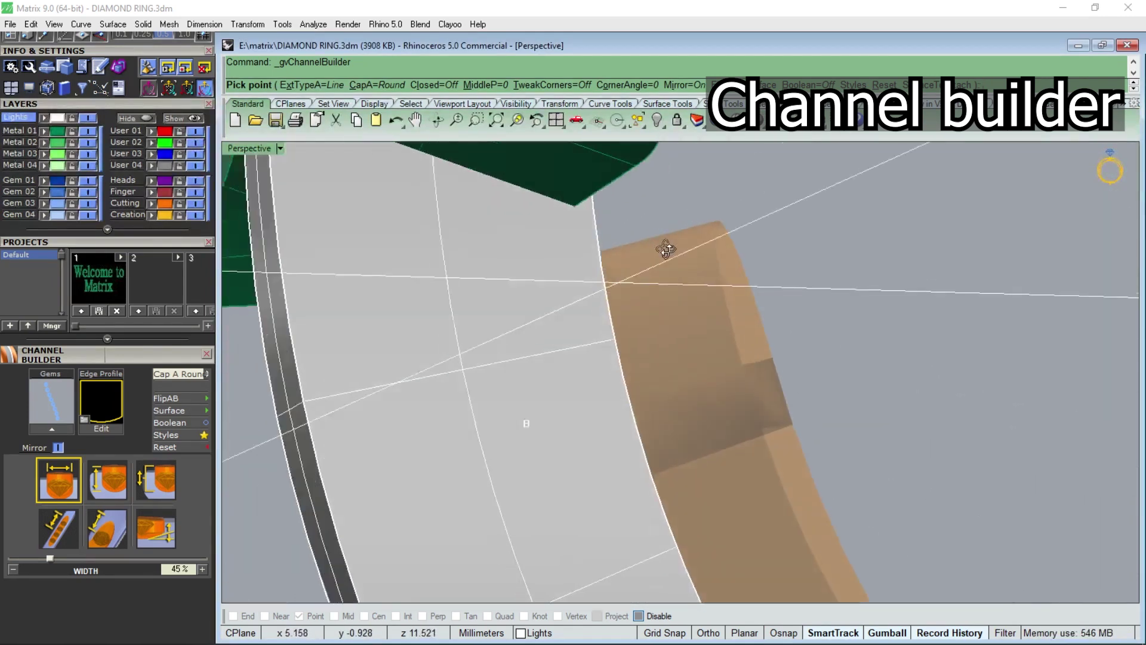
scroll(499, 290, "down", 3)
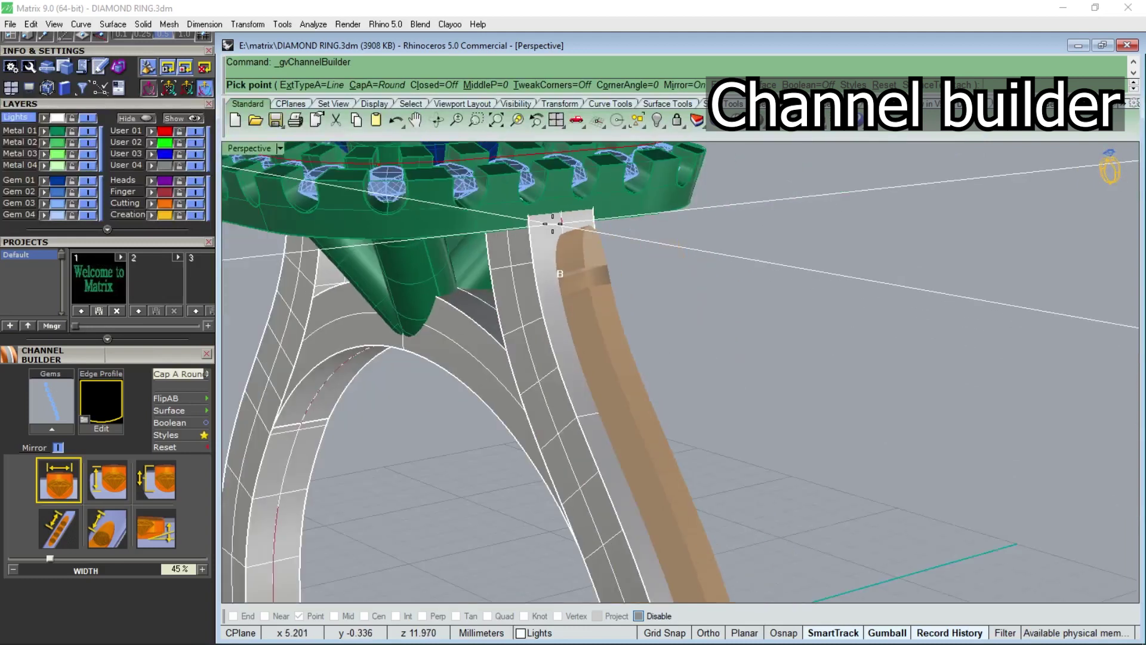
scroll(499, 290, "down", 2)
scroll(634, 356, "up", 2)
key("Return")
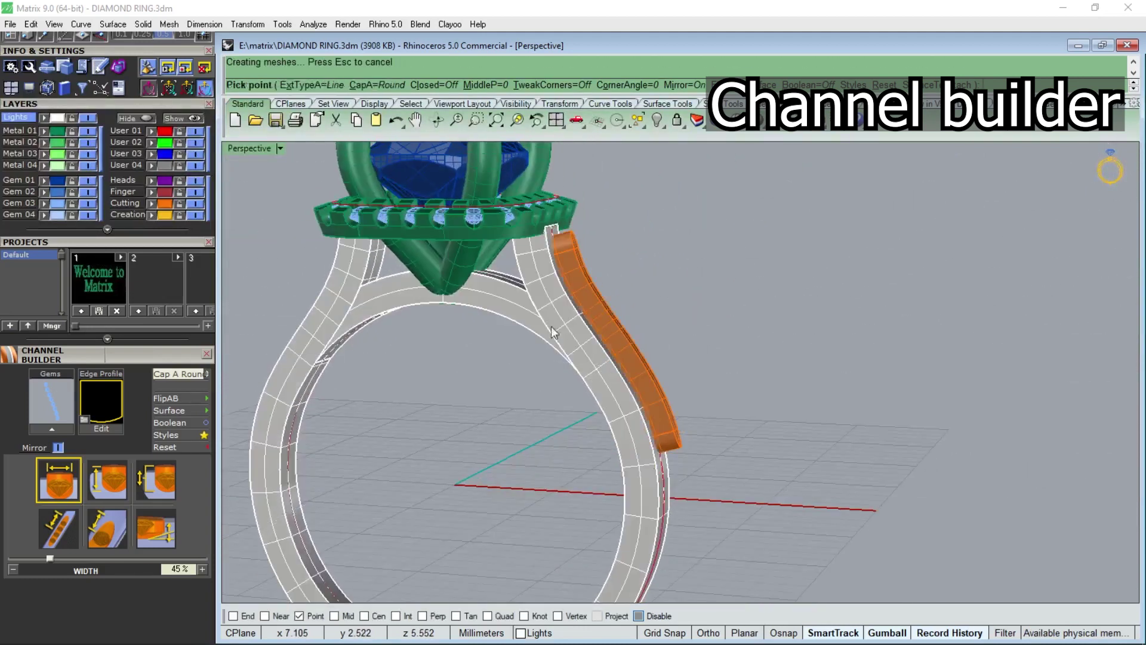
right_click_drag(633, 356, 480, 314)
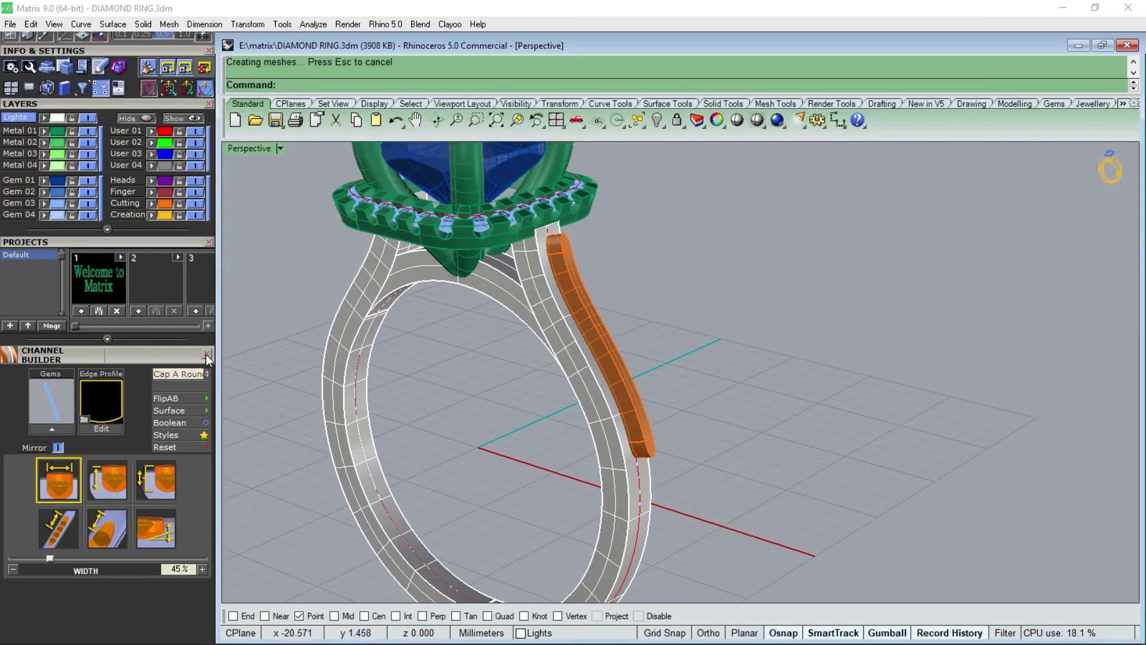
left_click(206, 356)
Select the orange channel cutter and mirror it onto the left shank
left_click(575, 319)
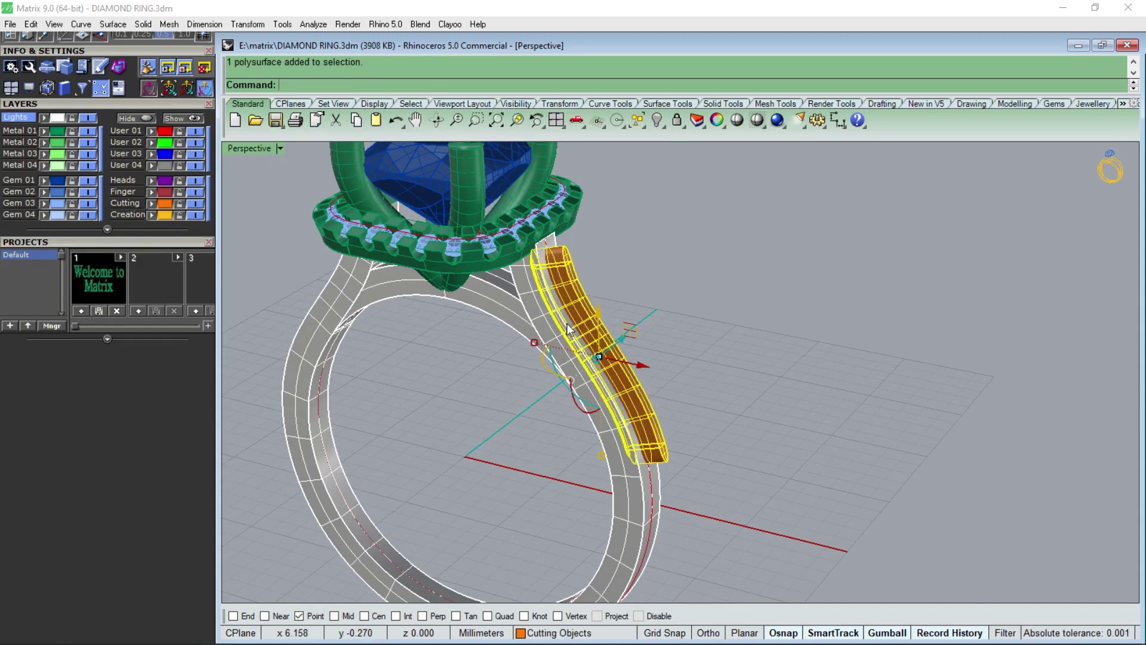
left_click(567, 324, "shift")
left_click(567, 324, "ctrl")
scroll(567, 325, "down", 3)
scroll(533, 359, "up", 3)
left_click_drag(145, 106, 146, 308)
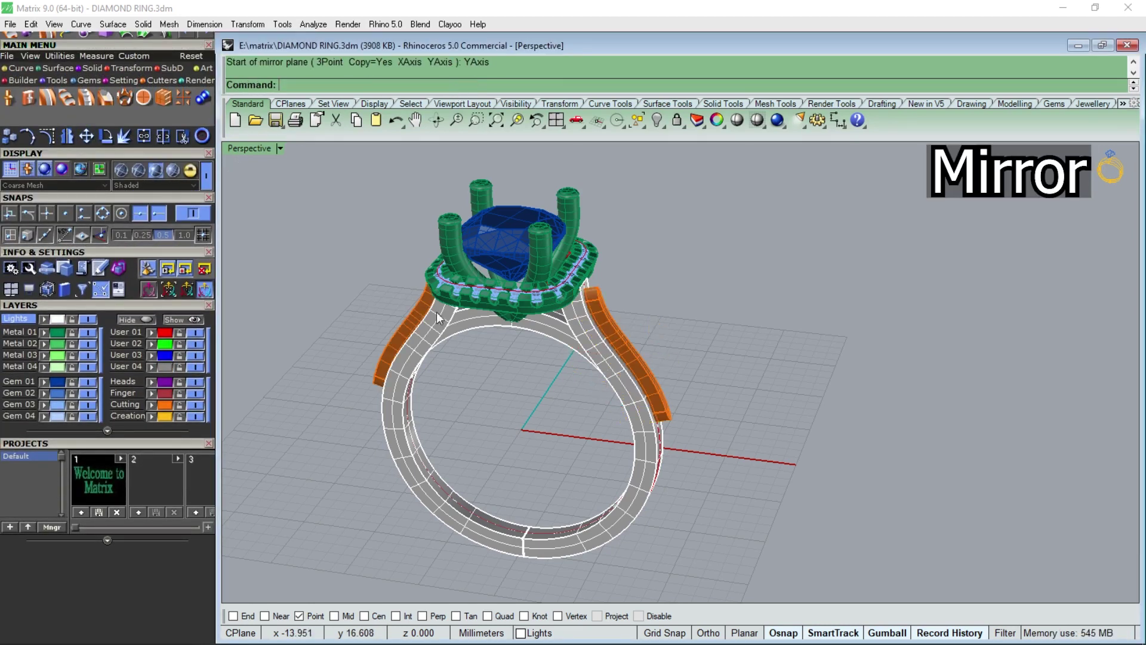
Select the shank, start BooleanDifference, and pick the left channel cutter
right_click_drag(436, 312, 615, 351)
left_click(485, 341)
right_click_drag(358, 297, 335, 281)
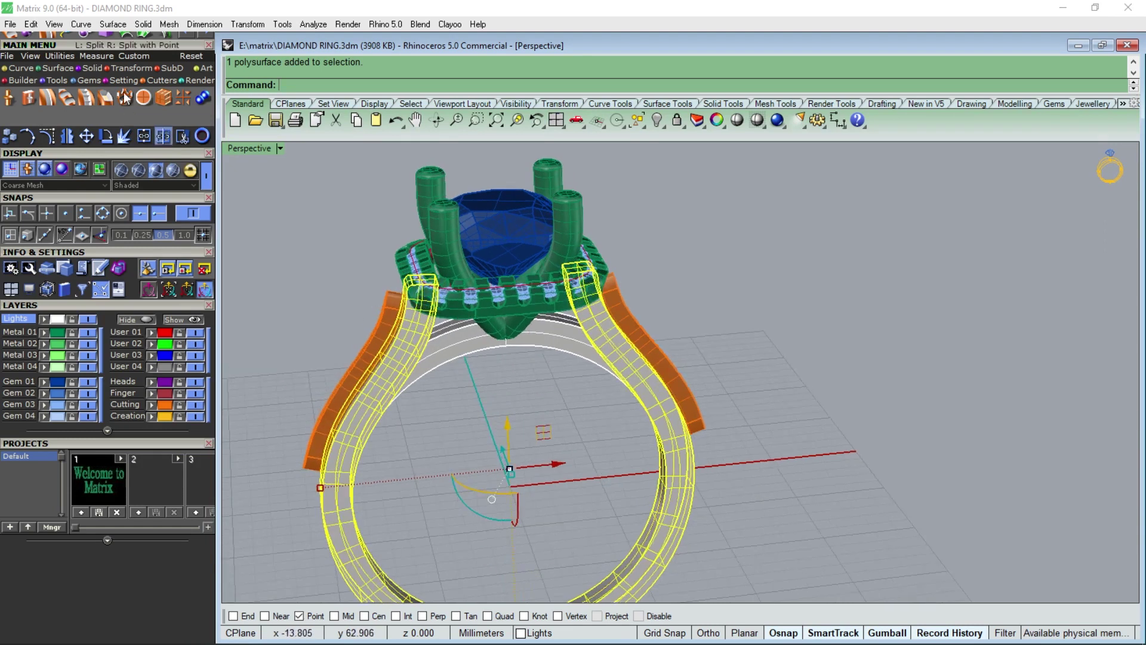
left_click(92, 68)
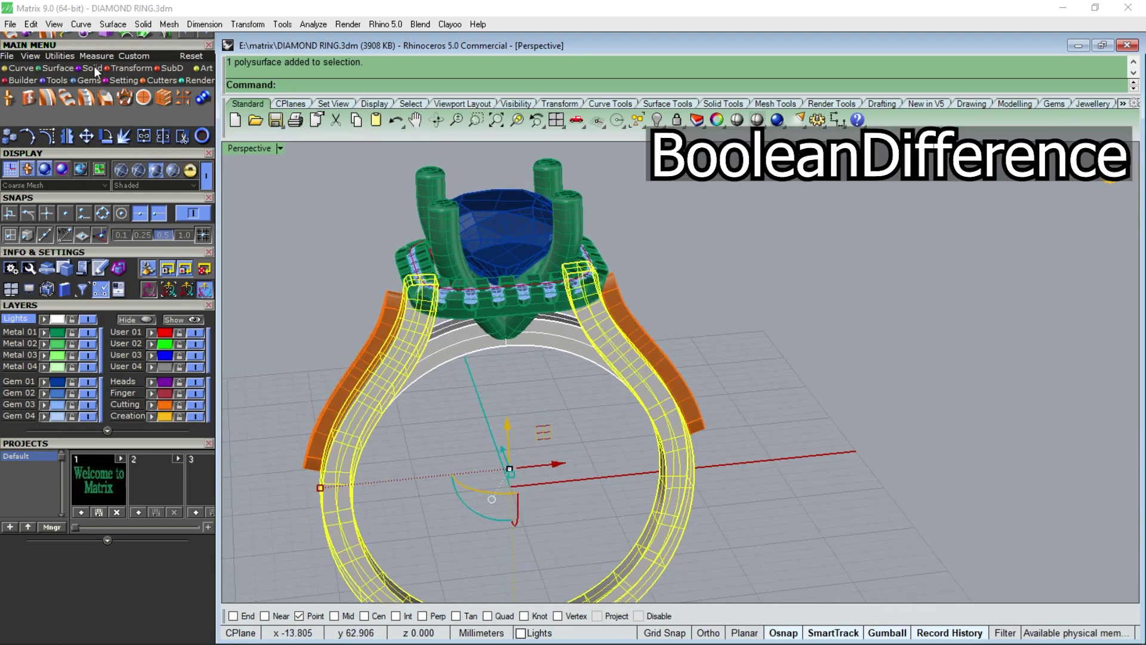
left_click(389, 324)
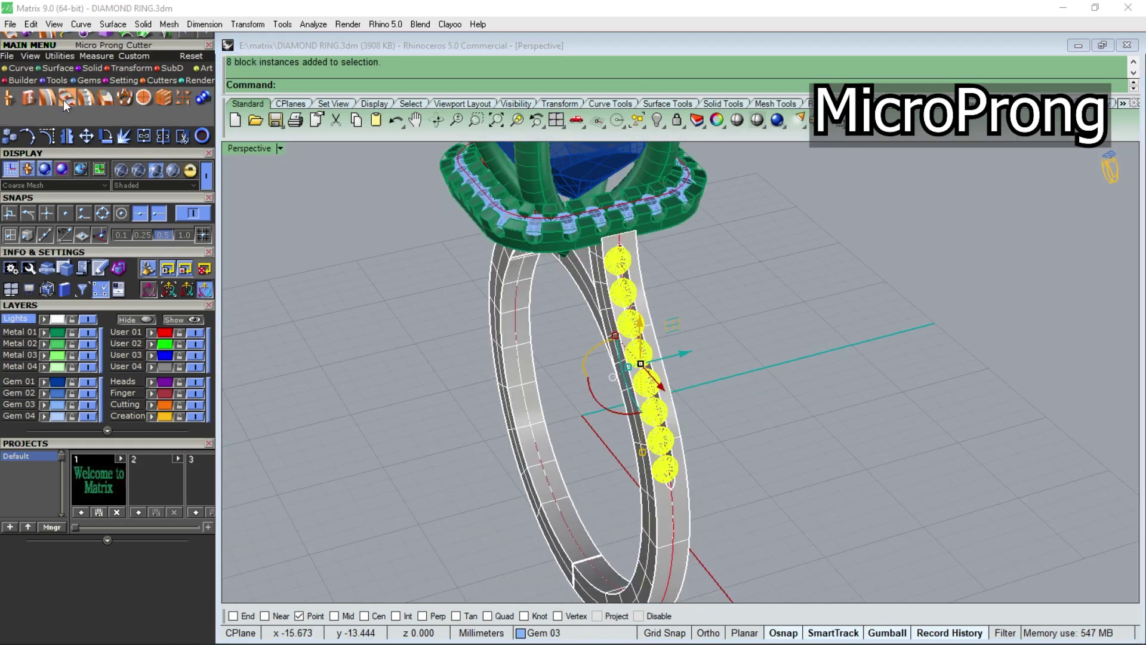
Start placing Micro Prong Cutters along the right-shank gem row
left_click(67, 104)
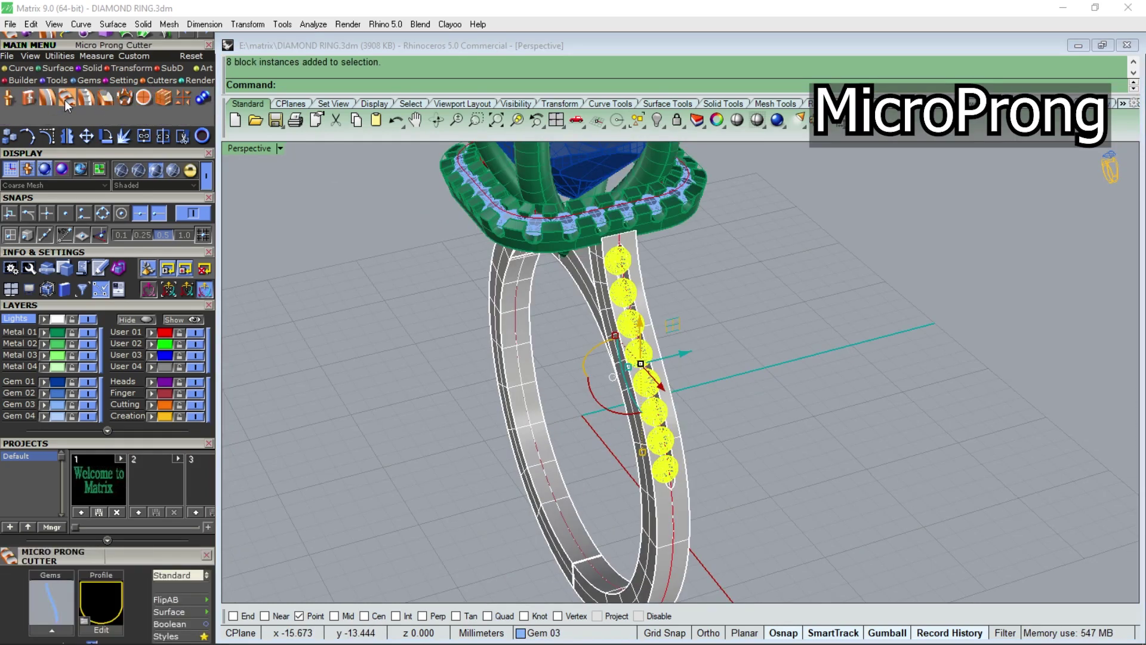
scroll(159, 371, "down", 5)
scroll(70, 365, "down", 1)
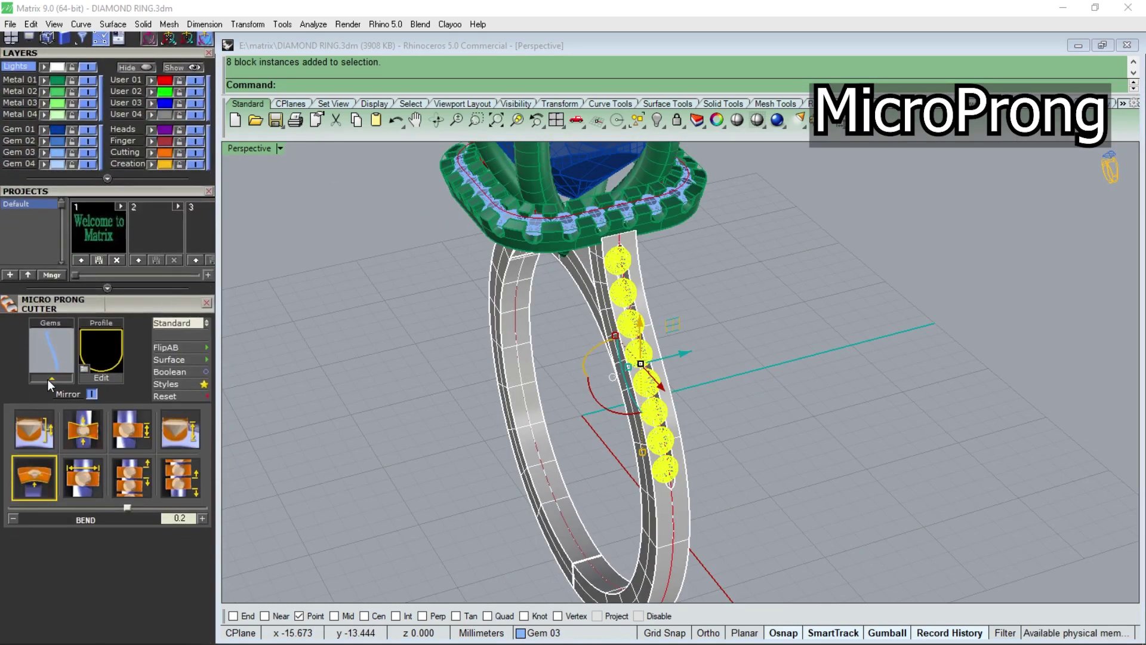
left_click(47, 378)
scroll(435, 375, "up", 2)
scroll(525, 332, "up", 3)
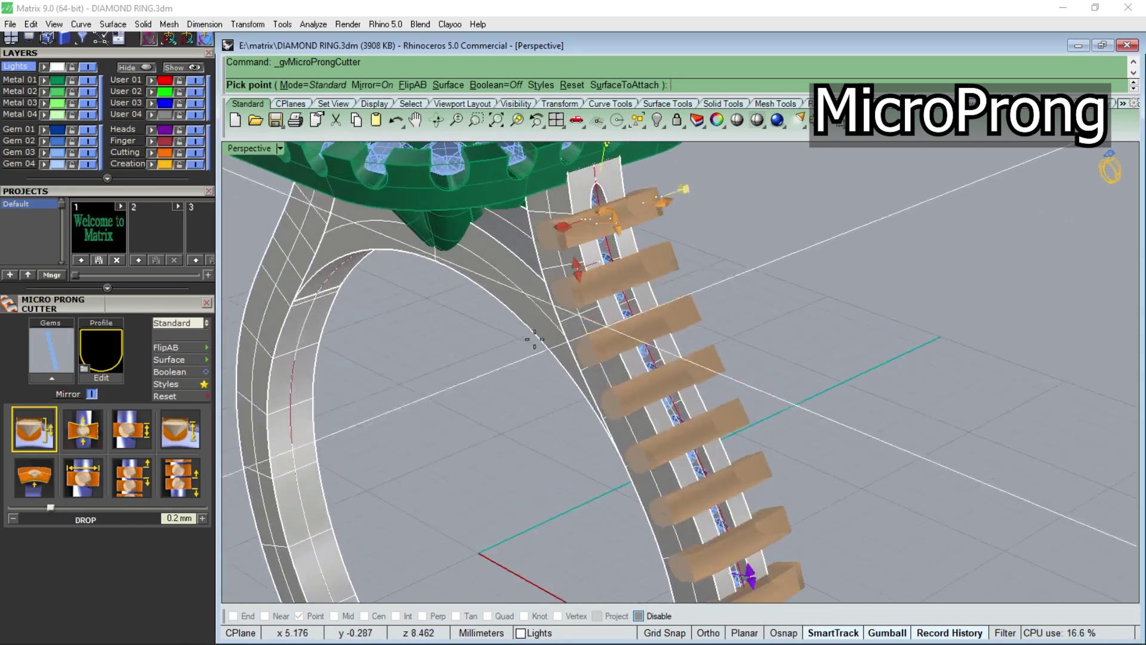
scroll(594, 295, "up", 3)
Use the bent prong style with bend 0.2, accept the cutters, and close the panels
left_click(34, 477)
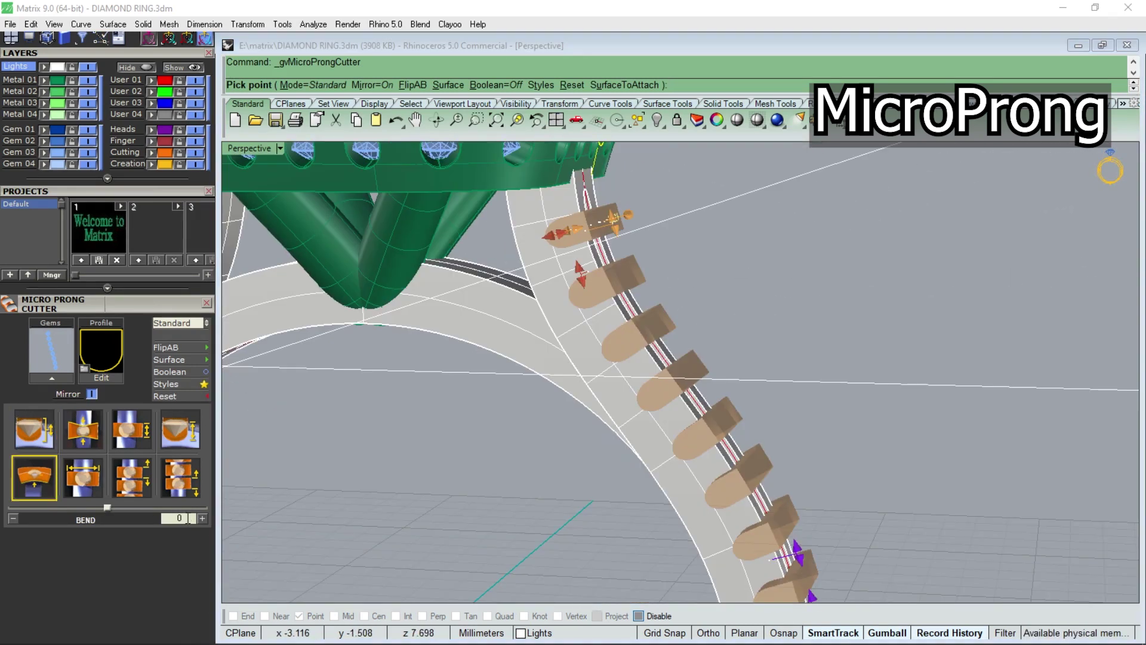
type("0.2")
key("Return")
mouse_move(440, 368)
right_mouse_down()
mouse_move(367, 366)
mouse_move(453, 334)
mouse_move(559, 339)
right_mouse_up()
key("Return")
scroll(537, 299, "down", 5)
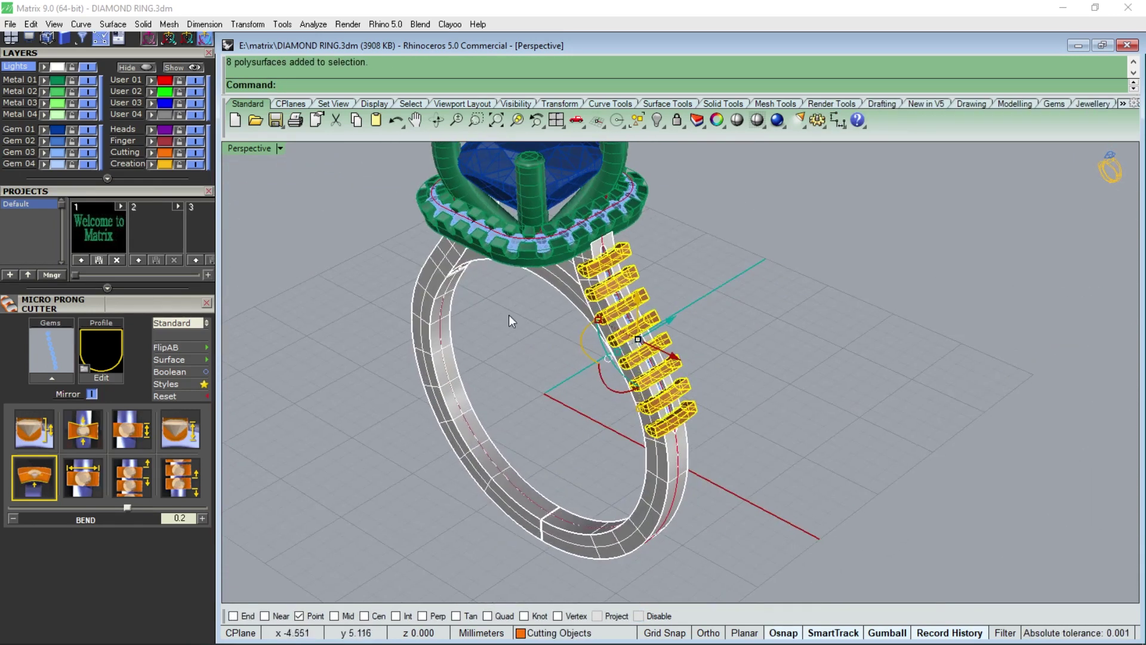
left_click(209, 191)
left_click(137, 52)
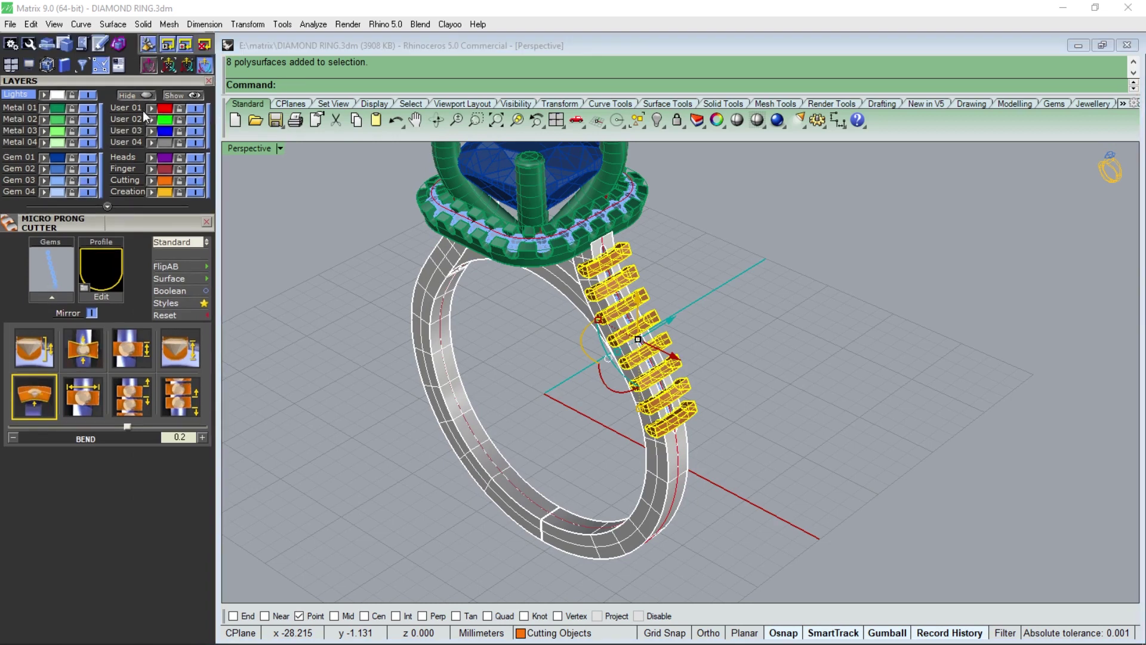
left_click(206, 291)
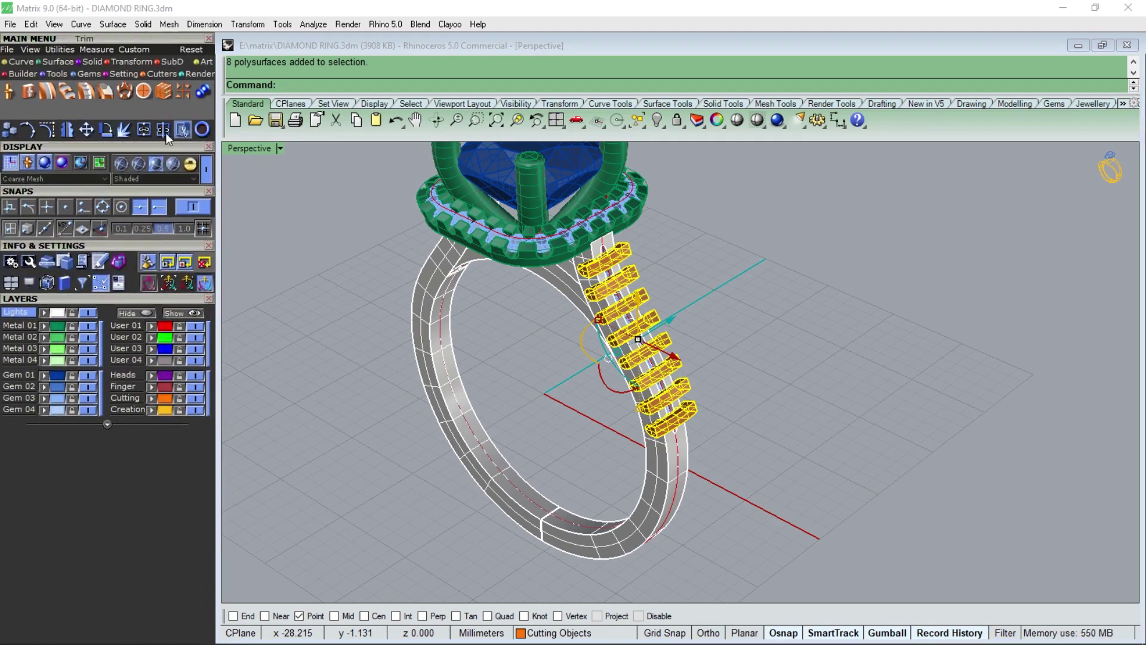
Mirror the prong cutters across the Y axis and subtract all orange cutters from the shank
left_click(70, 134)
left_click(454, 84)
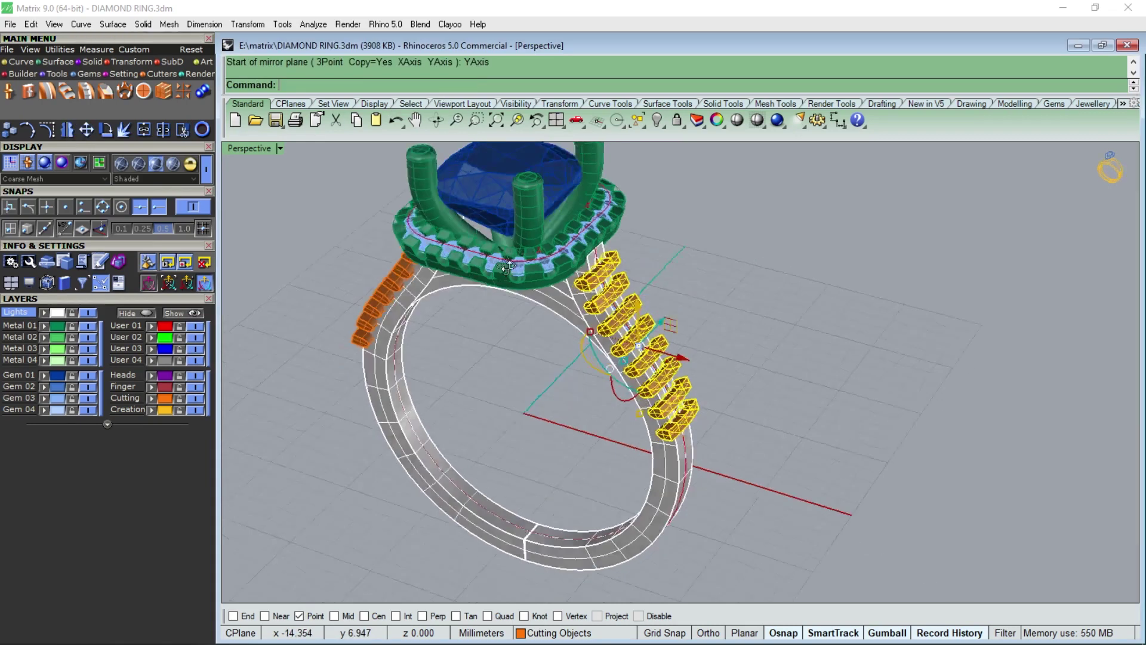
left_click(588, 345)
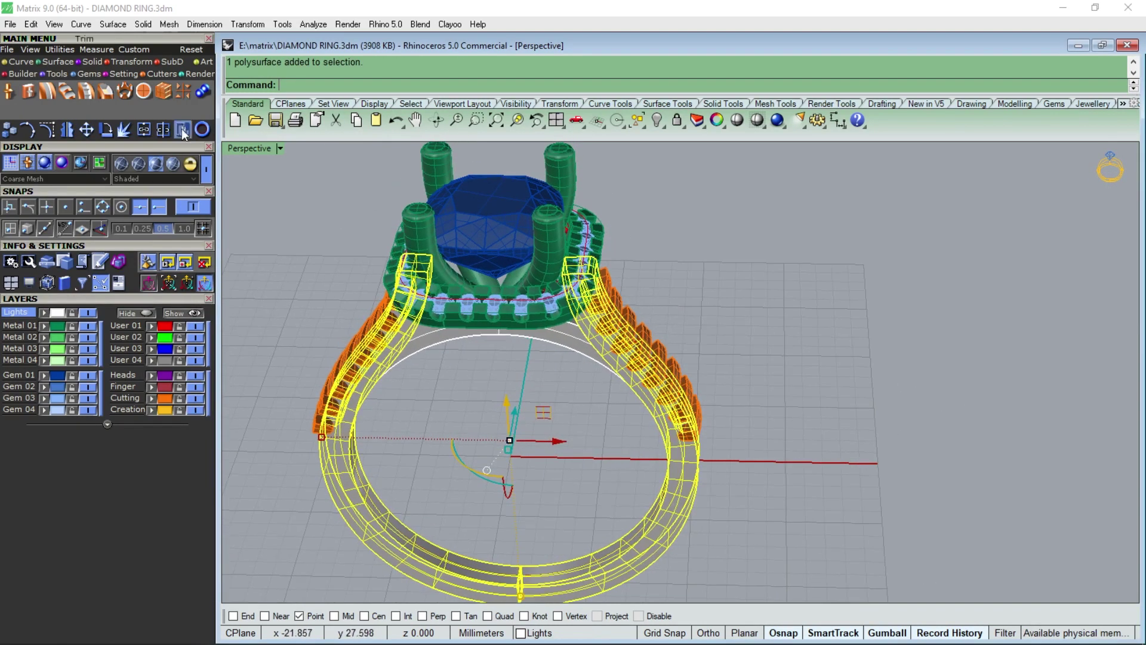
left_click(91, 64)
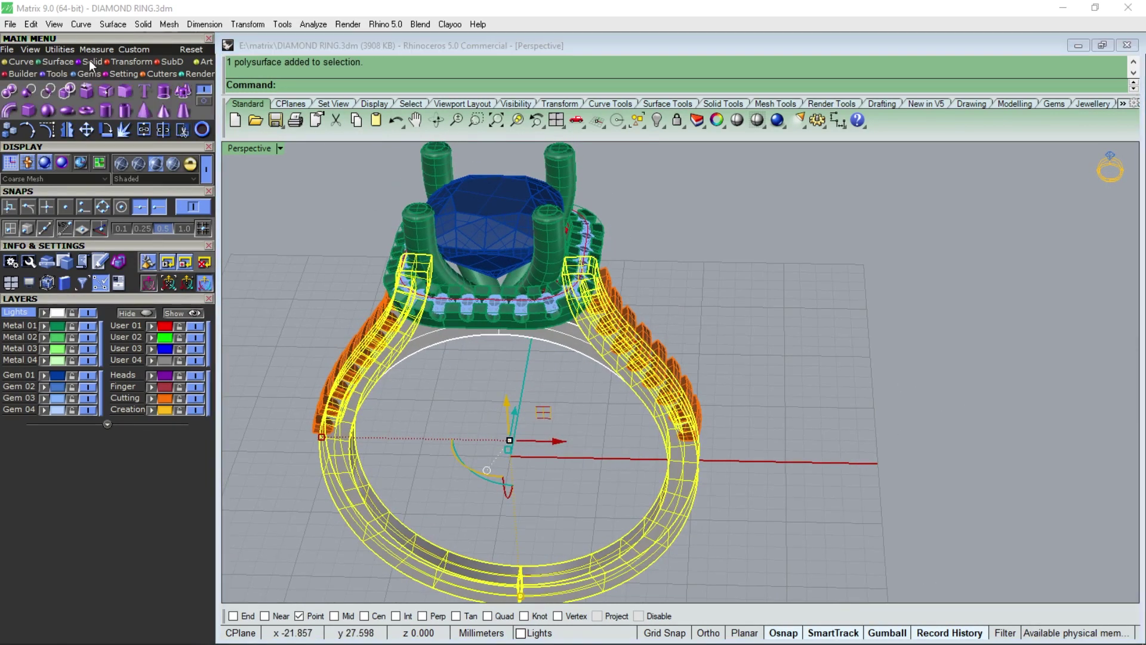
left_click(28, 91)
left_click(358, 353)
left_click(637, 362)
key("Return")
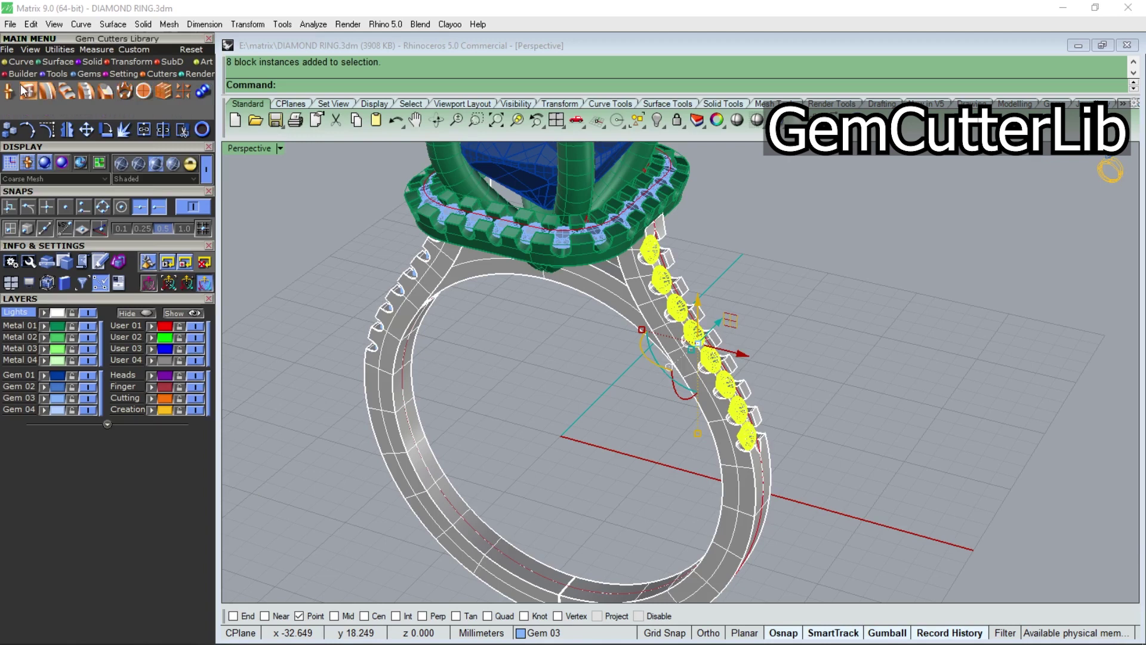
Place Gem Cutter Library cutters on all the shank's gems with Draw All
left_click(26, 95)
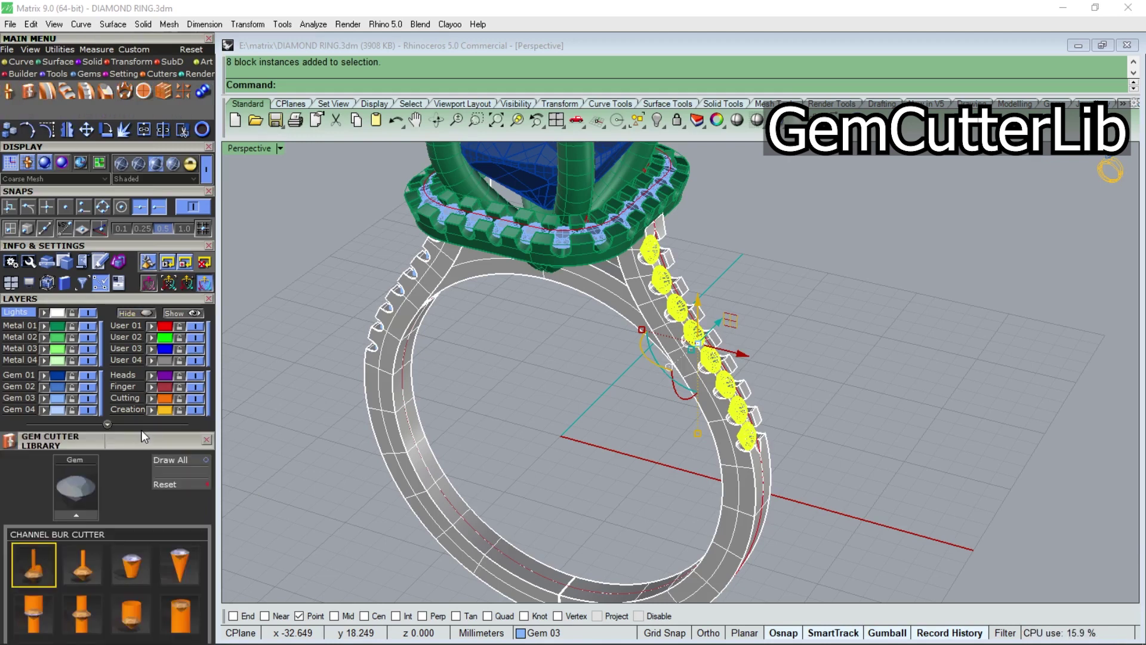
scroll(142, 437, "down", 2)
scroll(138, 371, "down", 2)
left_click(179, 351)
right_click_drag(532, 318, 758, 437)
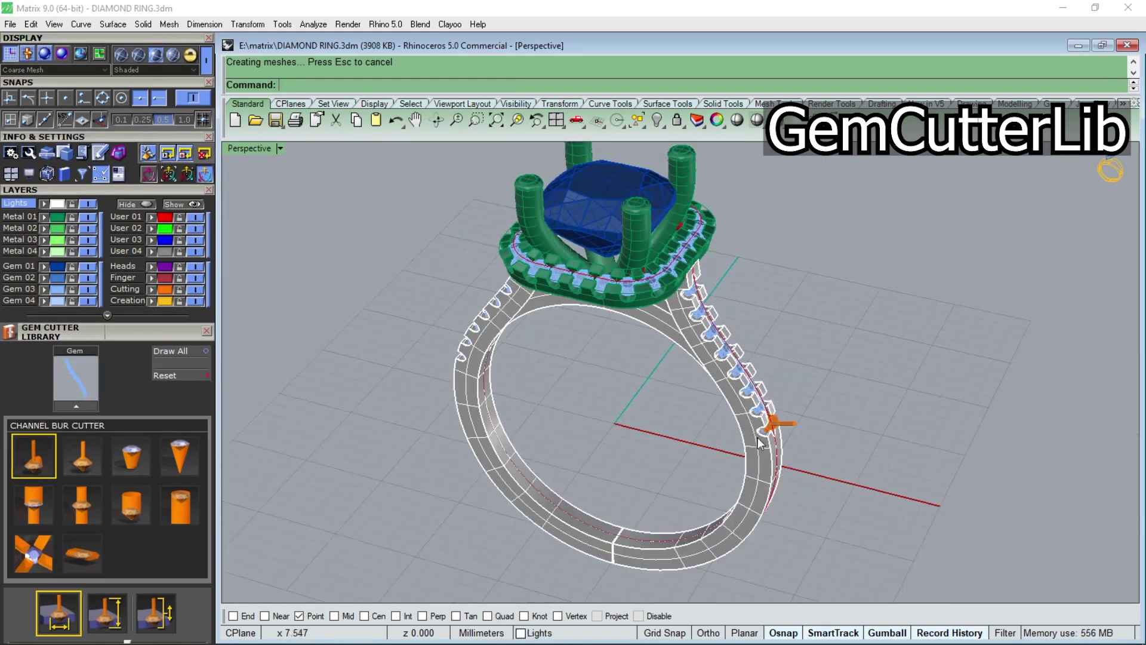
scroll(758, 437, "up", 5)
scroll(862, 550, "up", 3)
scroll(862, 550, "up", 3)
right_click_drag(861, 550, 539, 293, "shift")
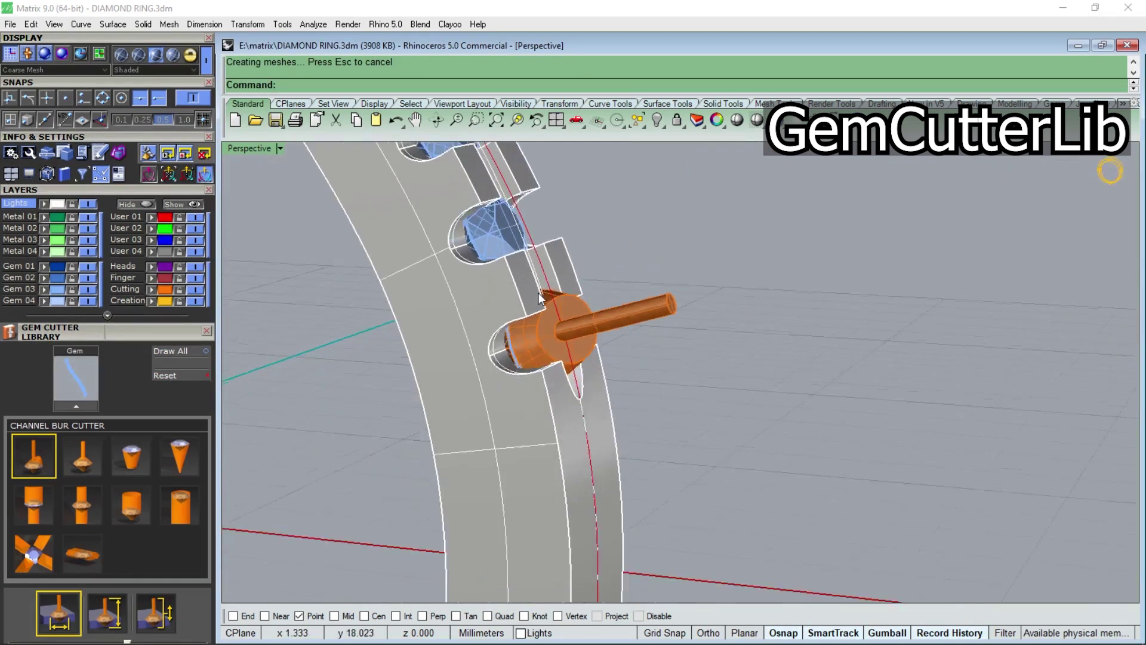
Make the cutters truncated cones scaled to 75% in X/Y and Z, then finish
left_click(131, 453)
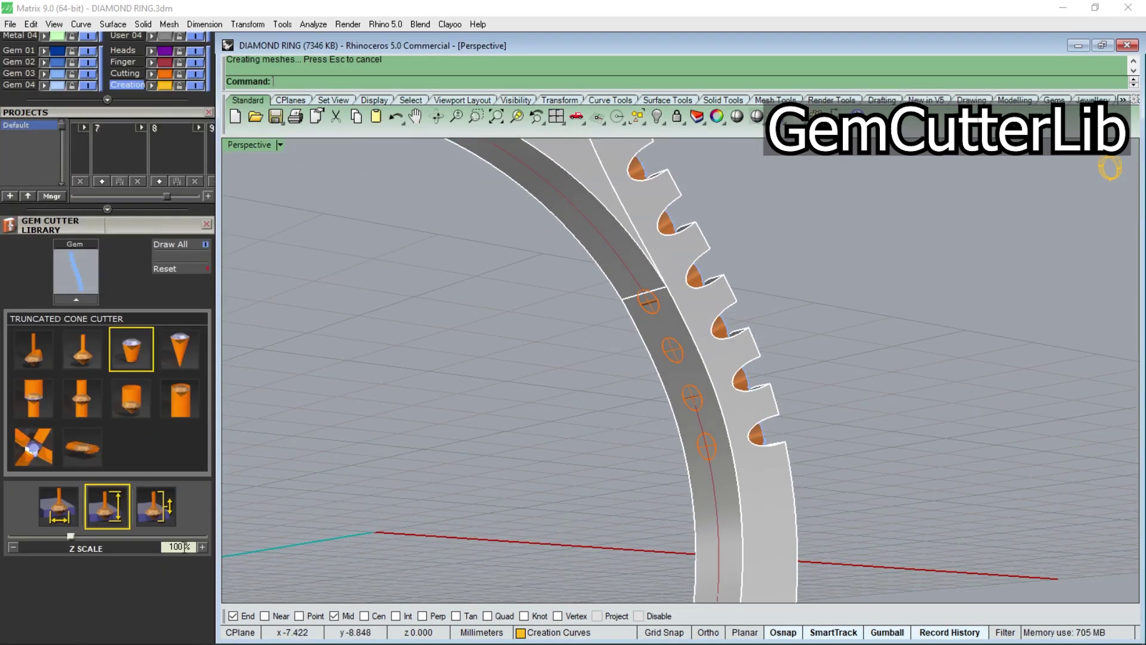
right_click_drag(552, 329, 583, 375)
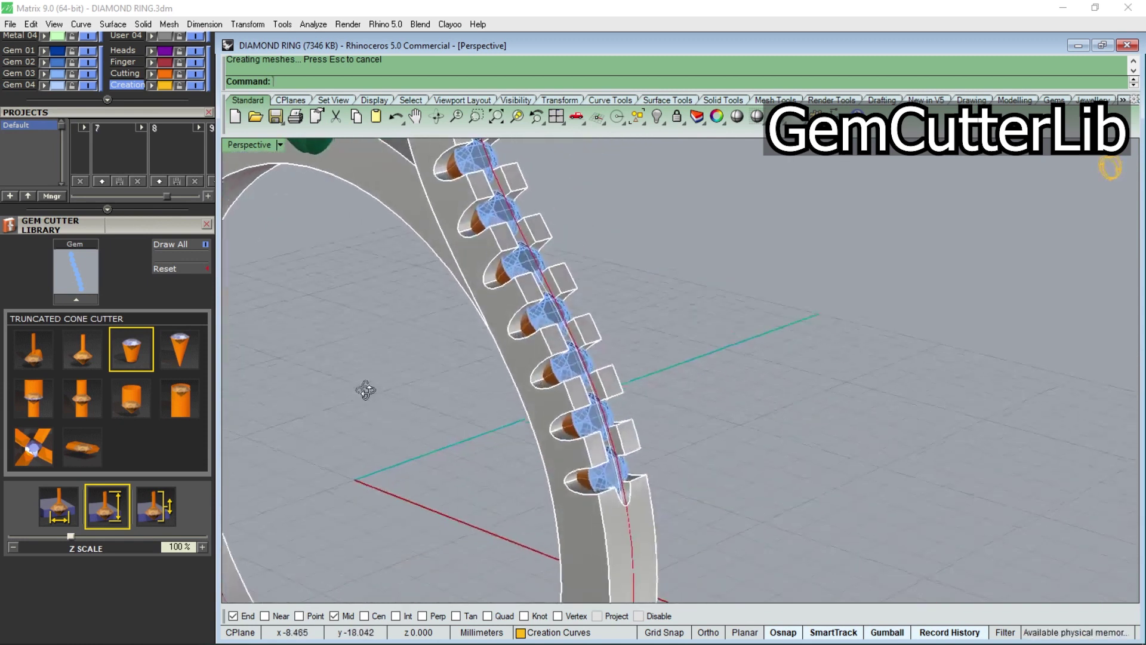
scroll(585, 376, "down", 3)
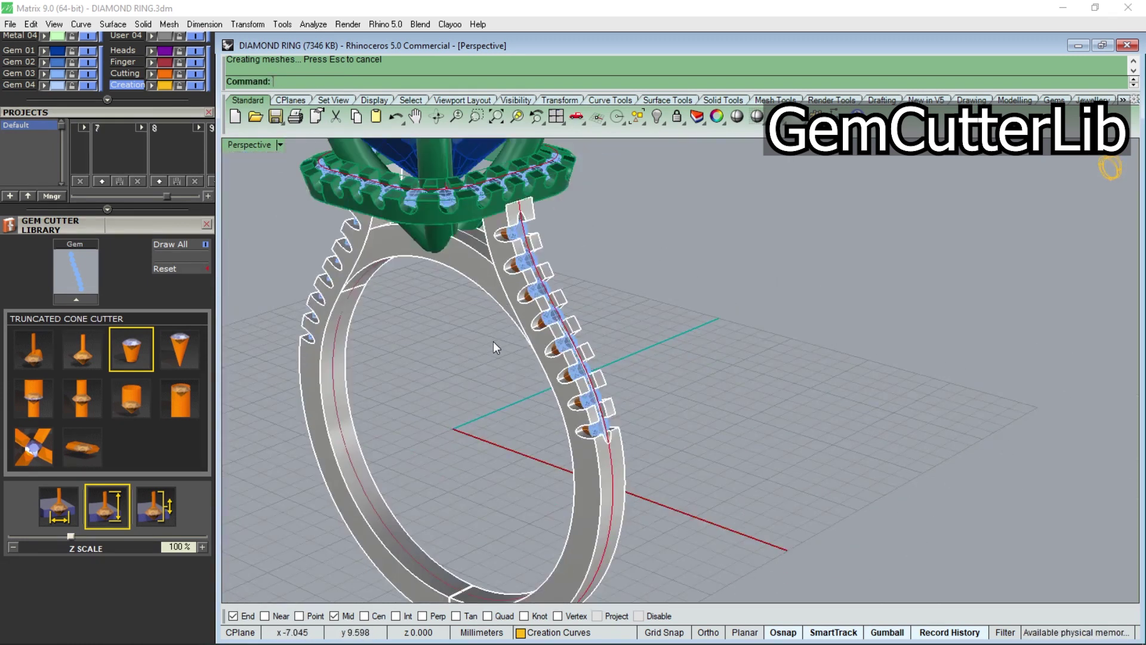
left_click(72, 500)
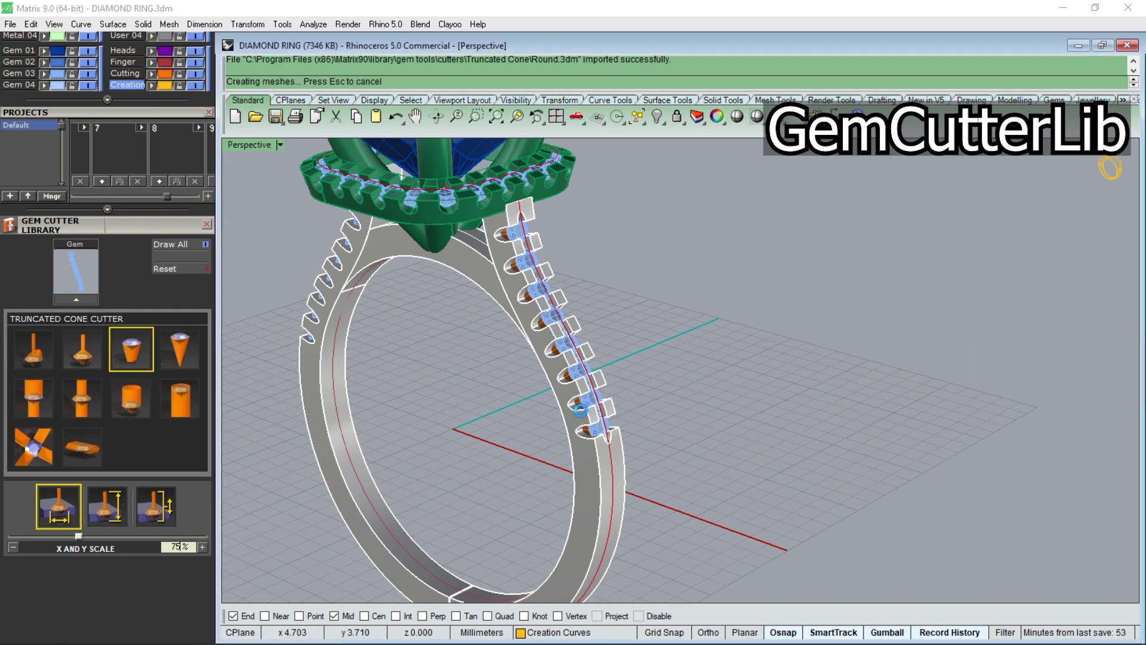
scroll(590, 412, "up", 5)
scroll(598, 398, "up", 2)
scroll(558, 383, "up", 2)
right_click_drag(750, 349, 740, 360)
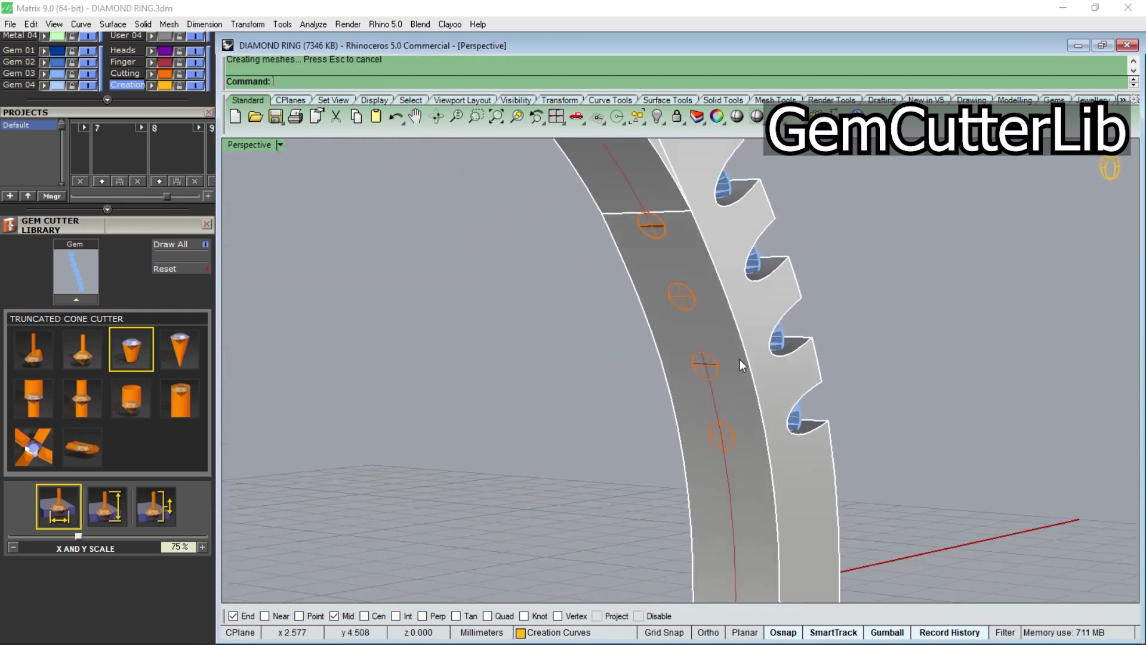
left_click(120, 504)
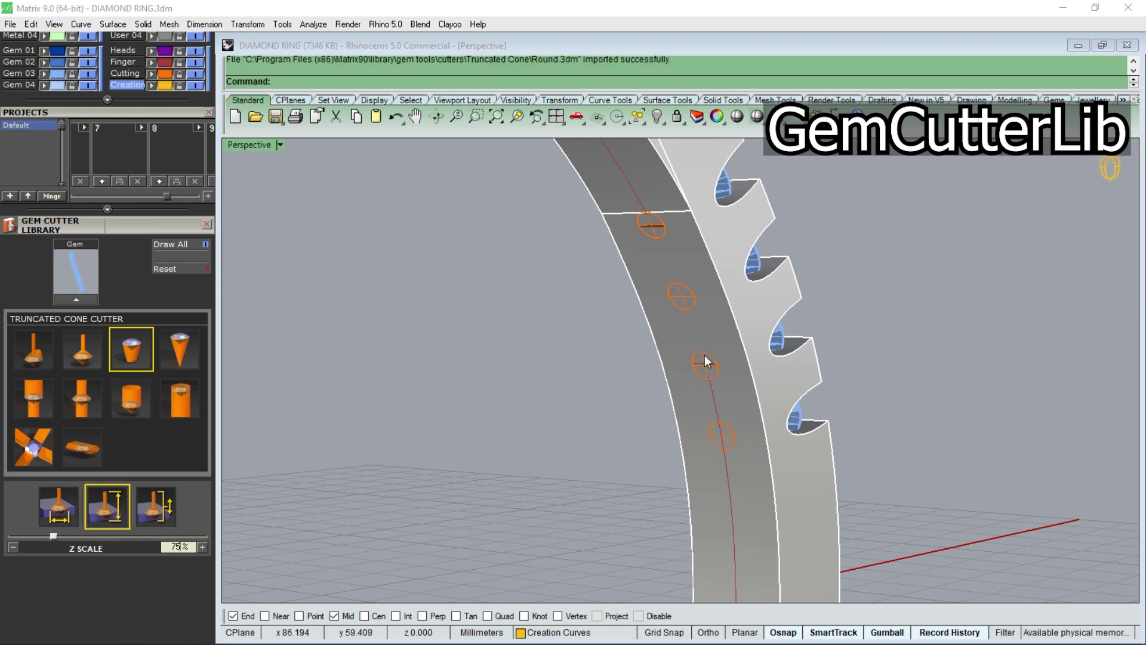
right_click(682, 364)
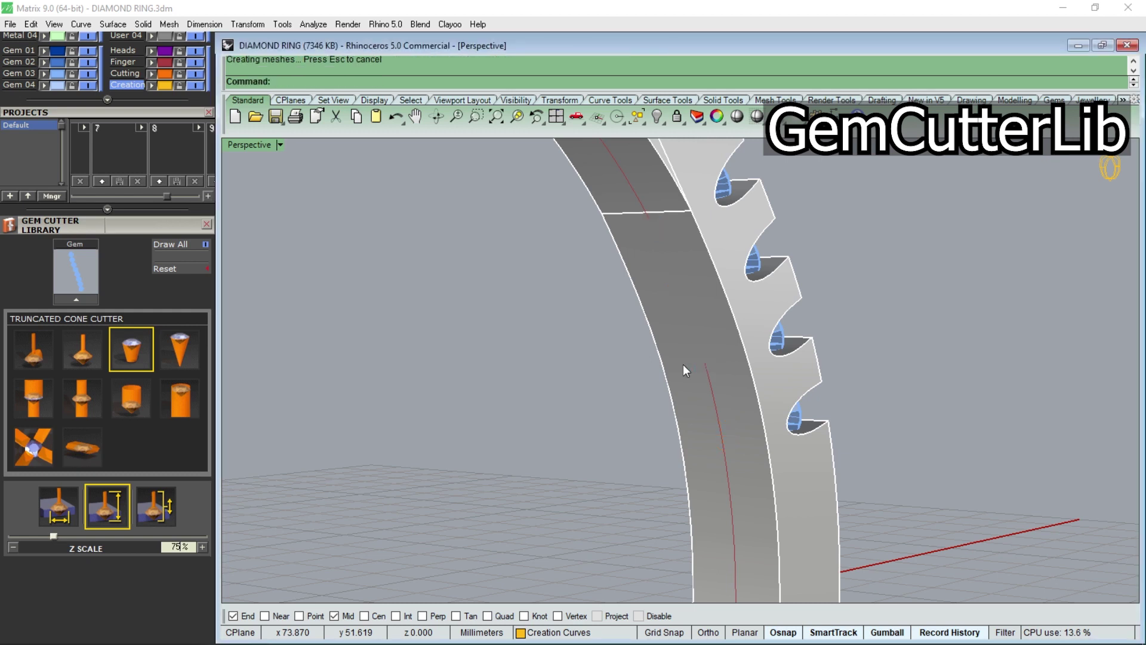
right_click_drag(683, 364, 477, 411)
Switch the view to Ghosted display and close the Gem Cutter Library
left_click(280, 144)
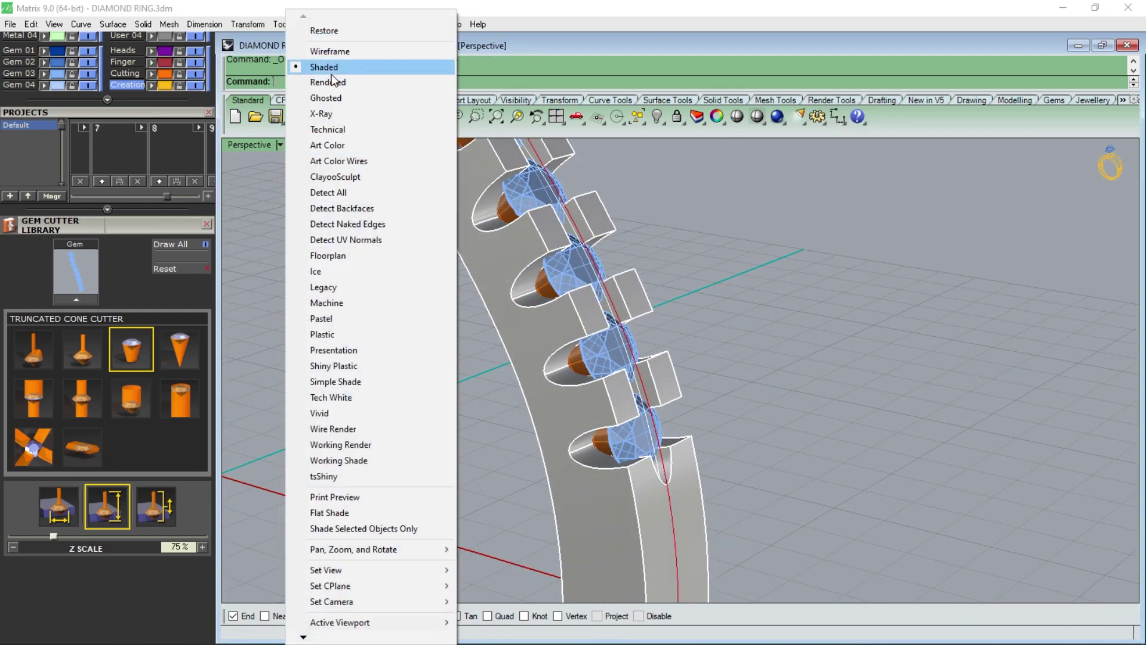
left_click(327, 97)
mouse_move(414, 240)
right_mouse_down()
mouse_move(615, 354)
mouse_move(505, 357)
right_mouse_up()
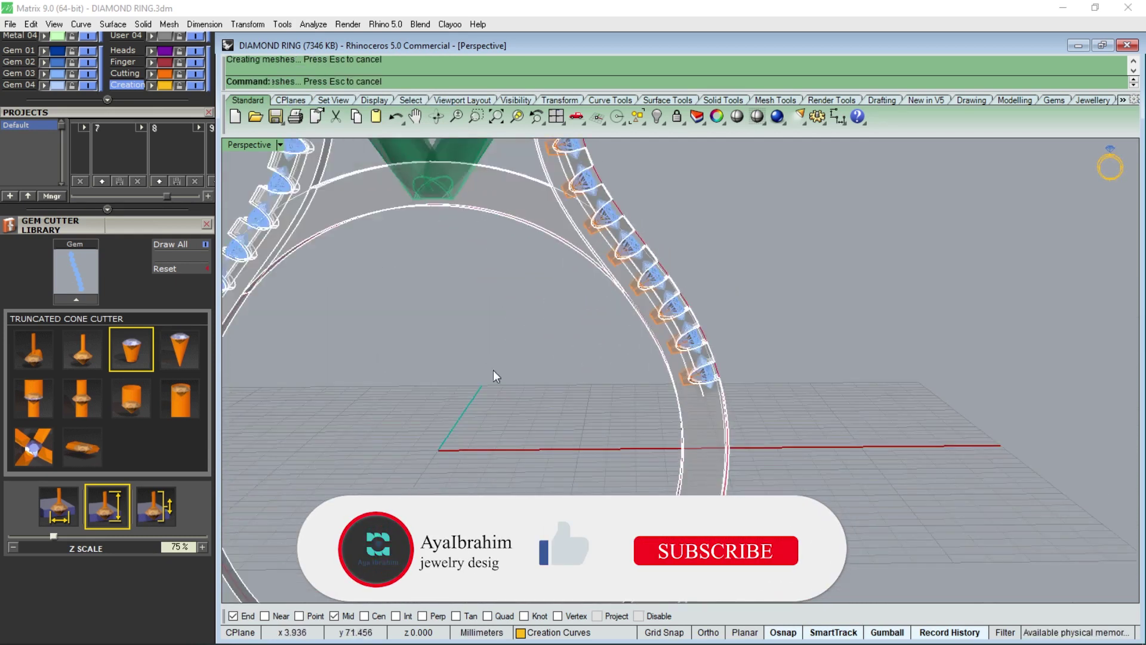
left_click(207, 224)
scroll(606, 170, "up", 2)
scroll(607, 170, "up", 2)
Select all the cutters at once with SelColor by picking one cutter
left_click(637, 116)
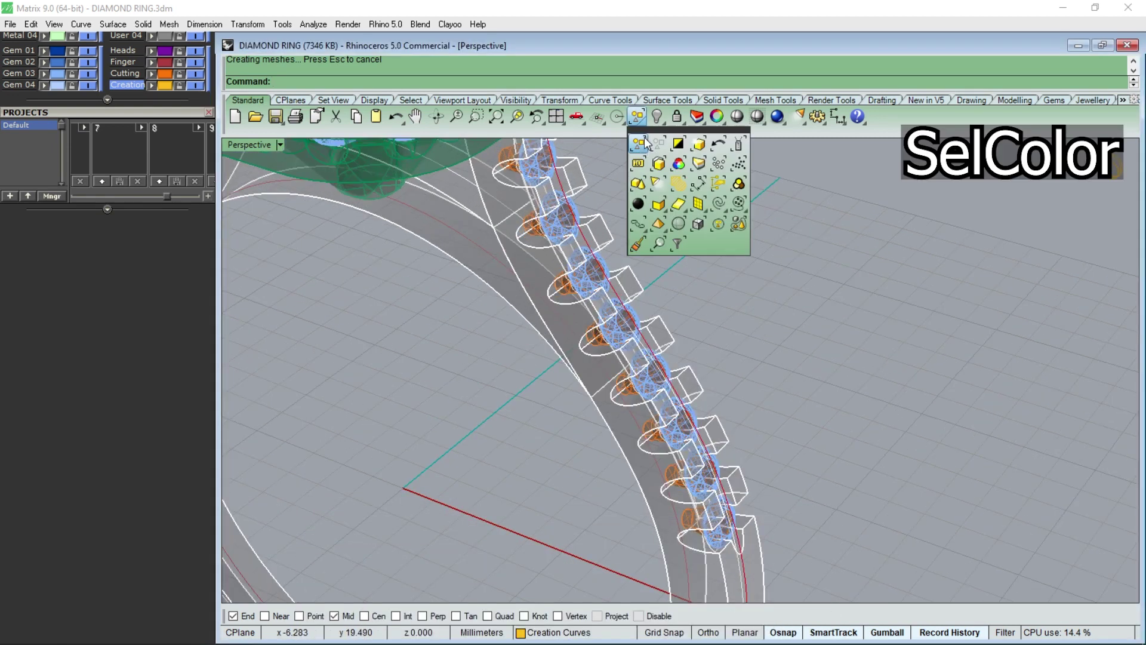
left_click(673, 169)
scroll(584, 299, "up", 3)
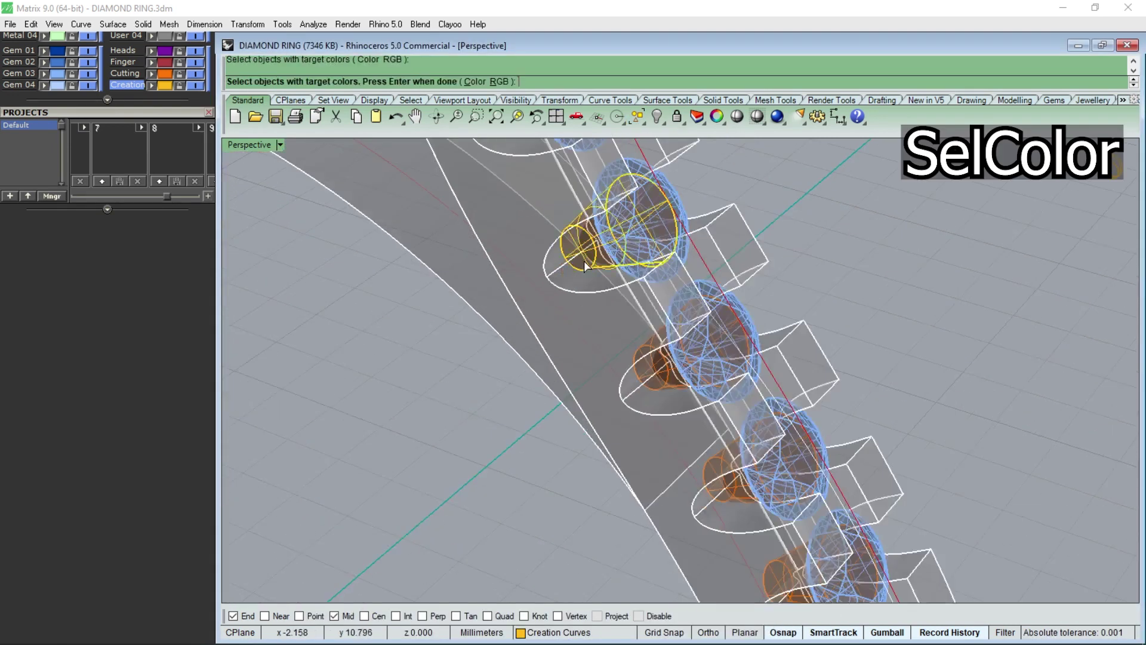
left_click(585, 267)
key("Return")
scroll(597, 271, "down", 2)
scroll(658, 293, "down", 3)
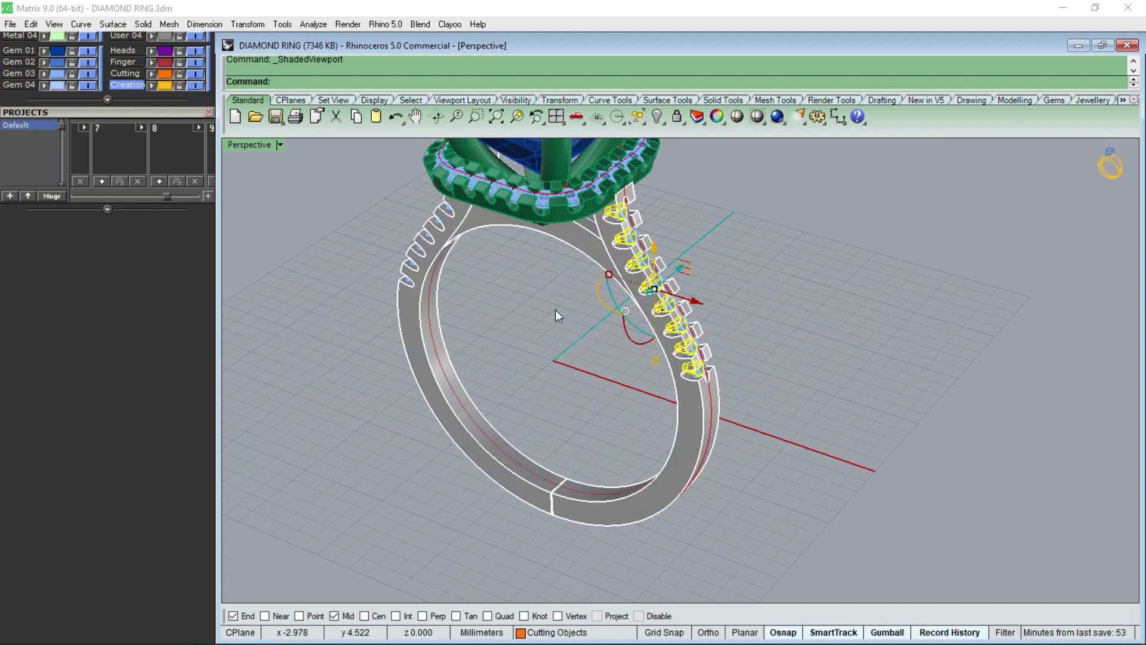
type("G")
type("Group")
Group the selected cutters and mirror them across the Y axis to the opposite shank
key("Return")
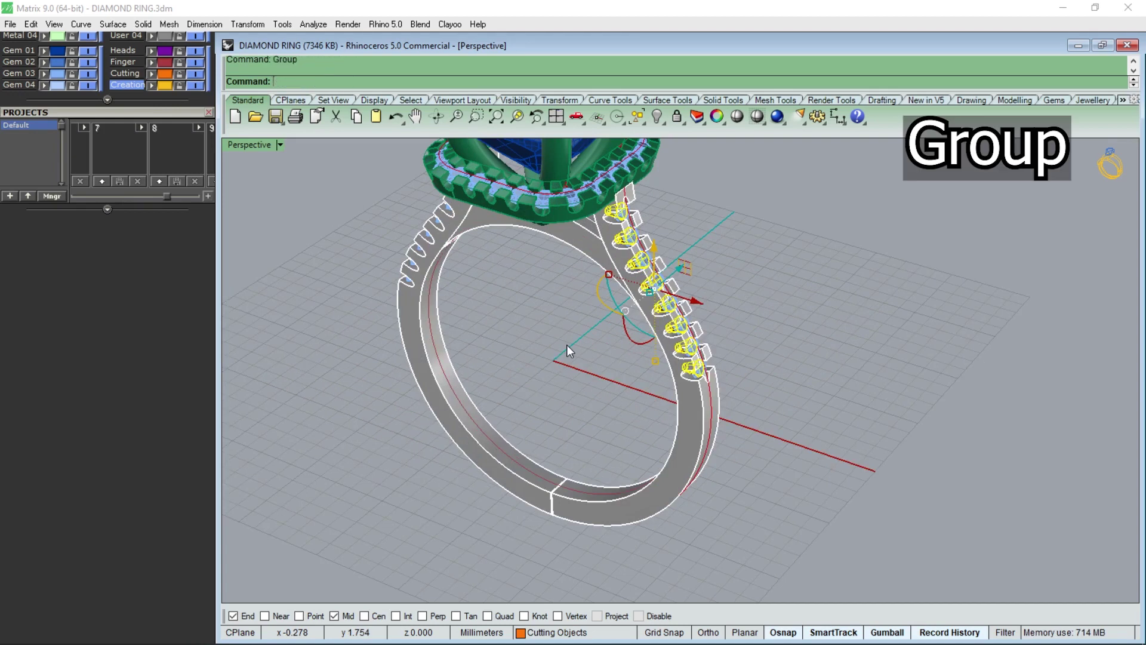
left_click_drag(145, 113, 142, 428)
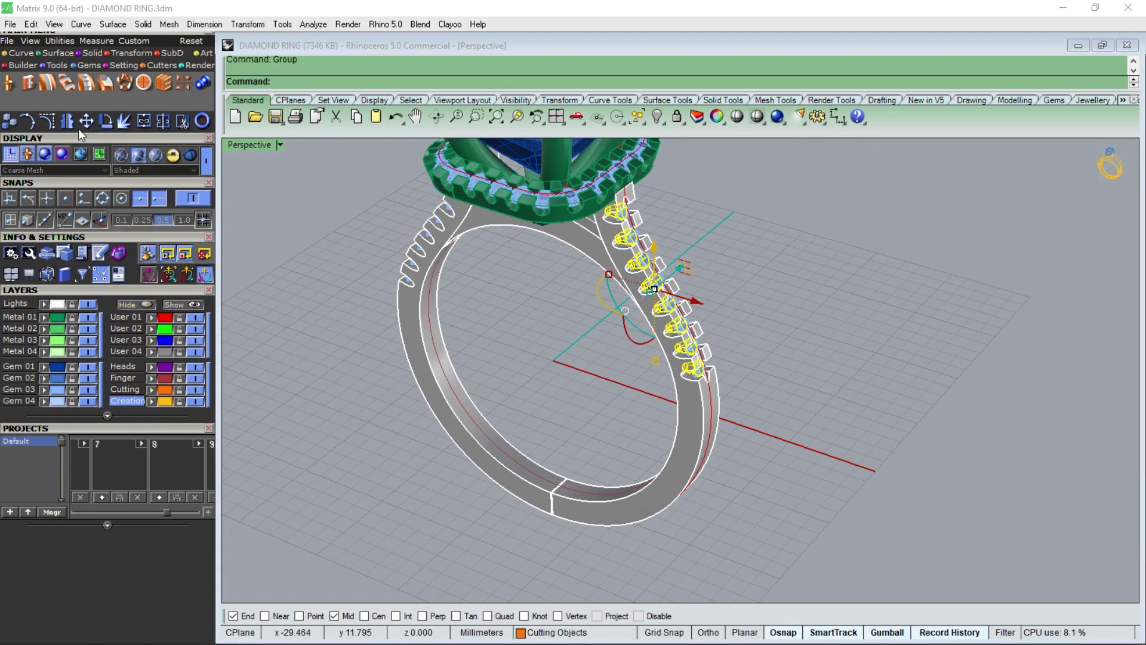
left_click(67, 121)
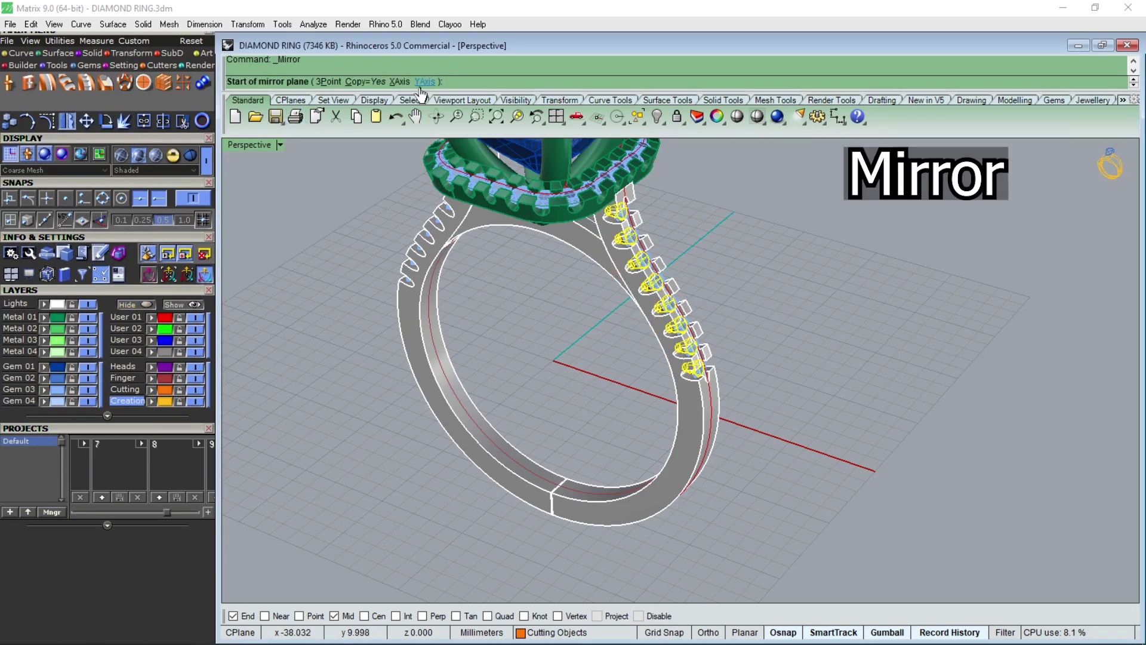
right_click_drag(411, 299, 509, 335)
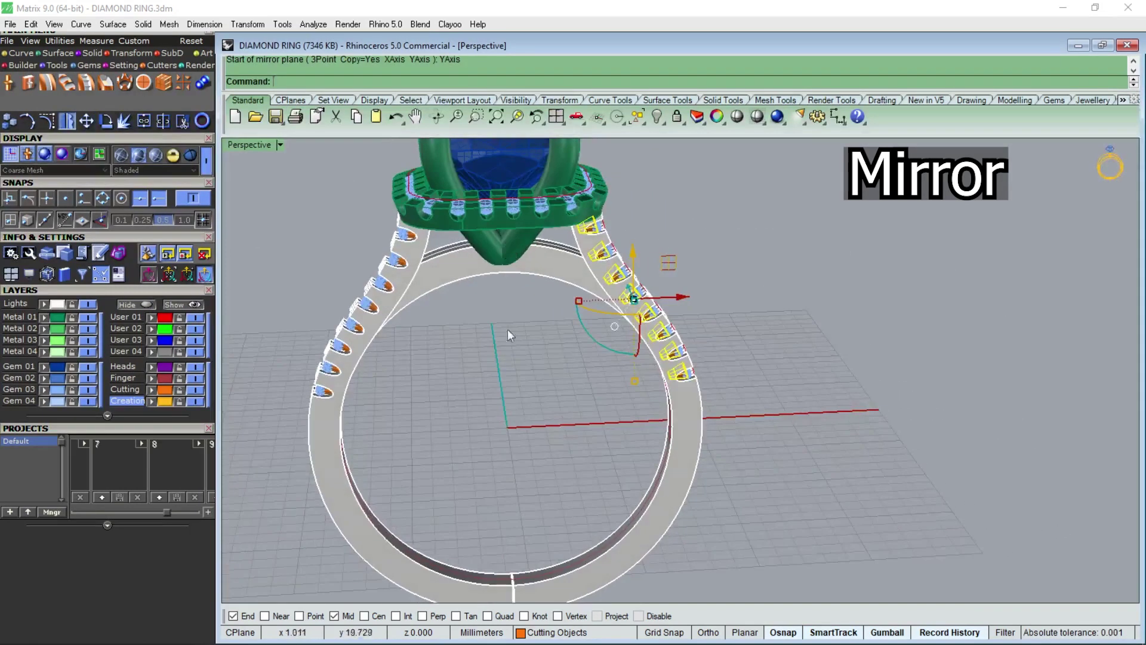
Boolean-difference the cutters from the ring shank to cut the gem seats
left_click(613, 304)
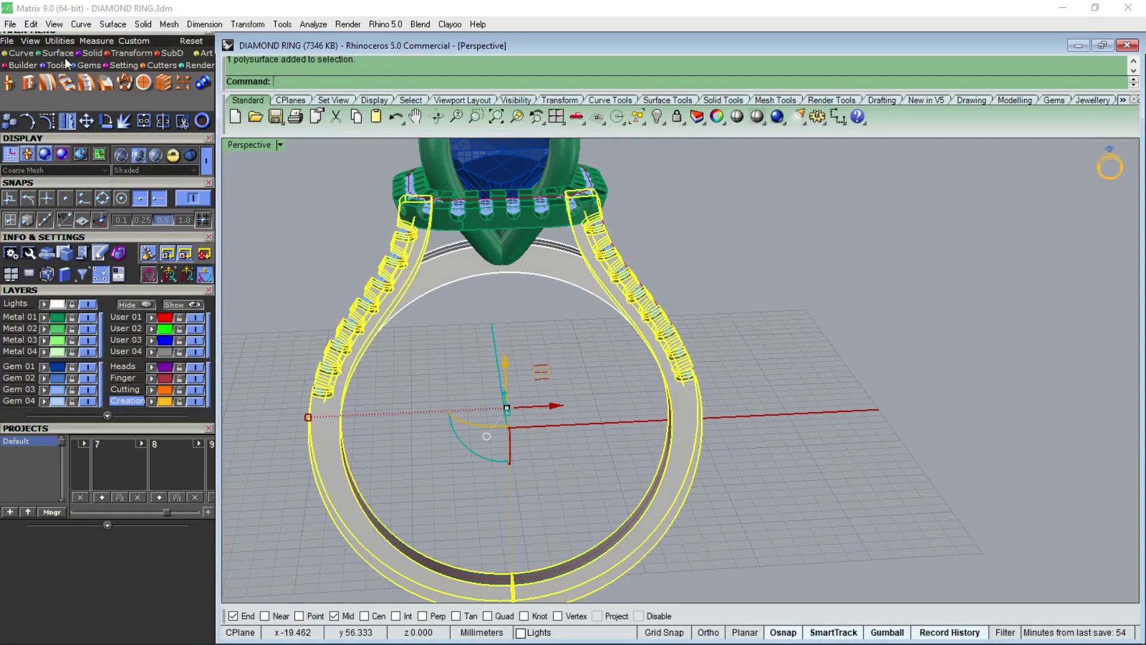
left_click(93, 54)
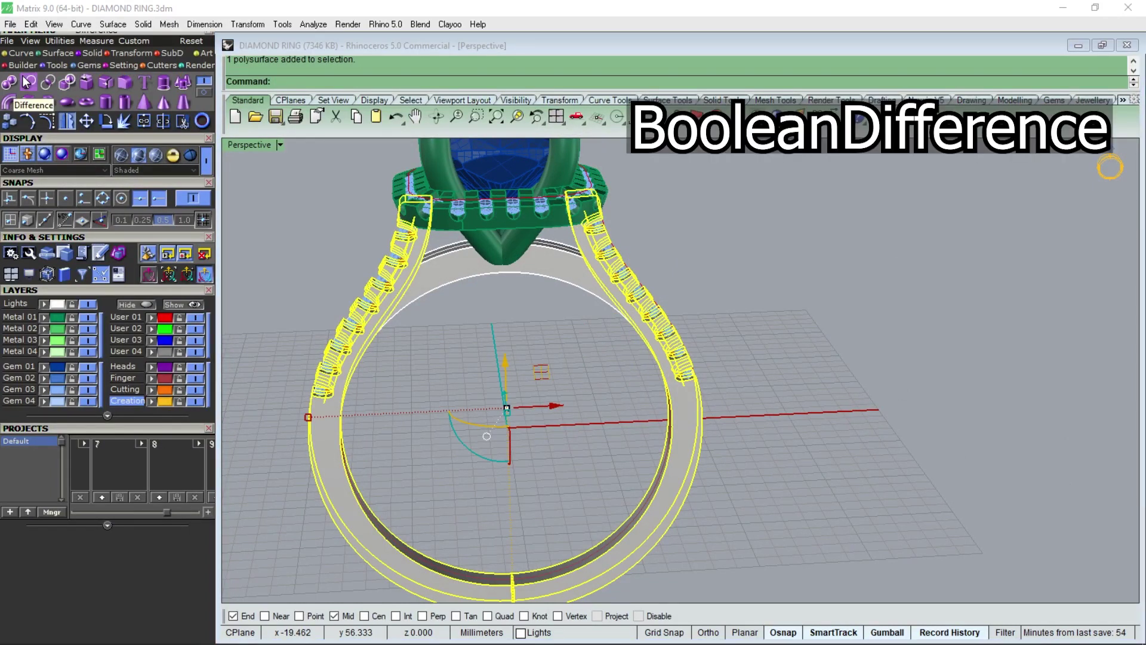
left_click(27, 82)
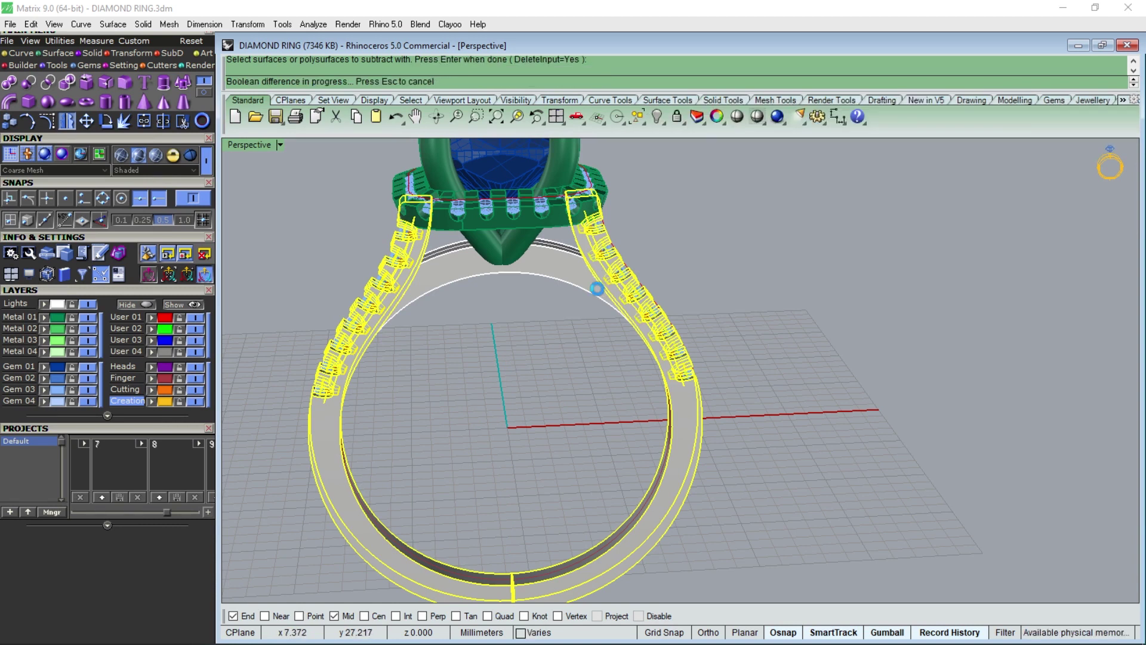
Hide the row of gems to inspect the cut seats
right_click_drag(597, 289, 616, 352)
scroll(616, 353, "up", 5)
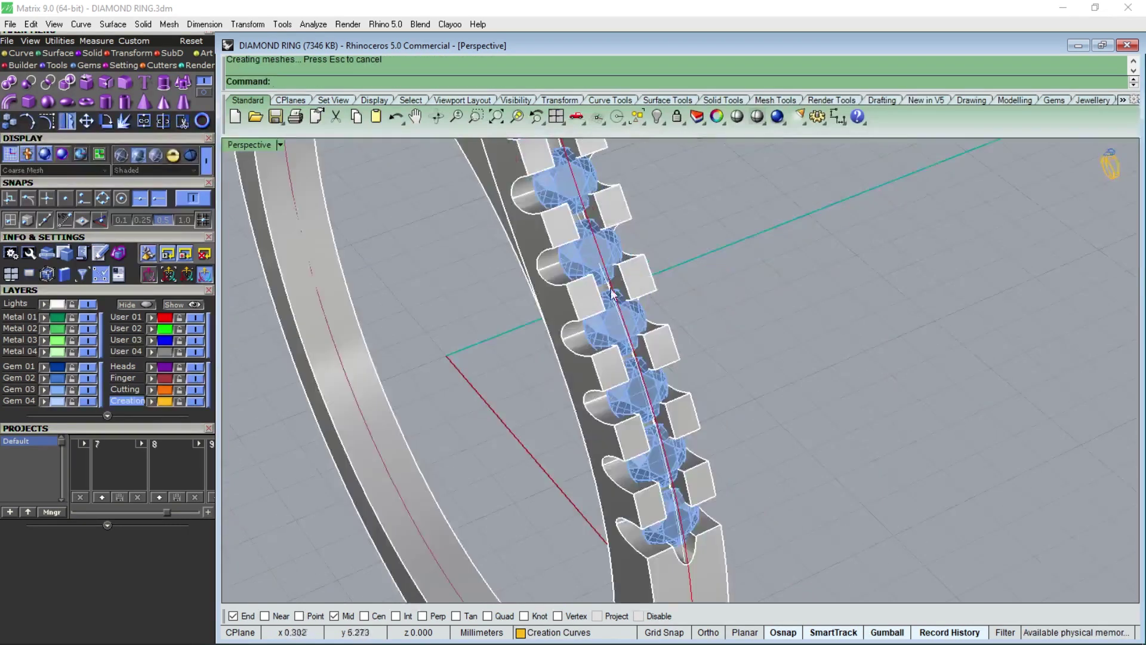
scroll(616, 353, "up", 3)
left_click(616, 353)
key("ctrl+h")
mouse_move(517, 312)
right_mouse_down()
mouse_move(519, 255)
mouse_move(579, 339)
right_mouse_up()
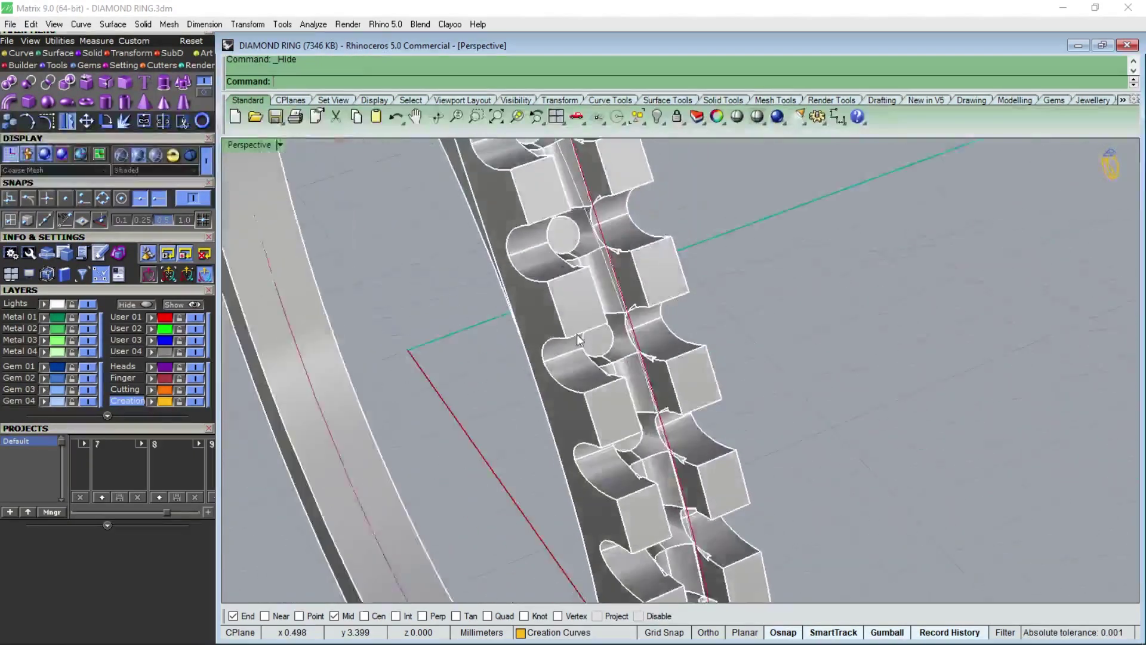
Zoom to the whole ring, shade it, and orbit the Perspective view to the front
key("Home")
left_click(737, 117)
mouse_move(736, 365)
right_mouse_down()
mouse_move(717, 430)
mouse_move(342, 364)
mouse_move(261, 268)
mouse_move(335, 187)
mouse_move(655, 352)
mouse_move(841, 371)
right_mouse_up()
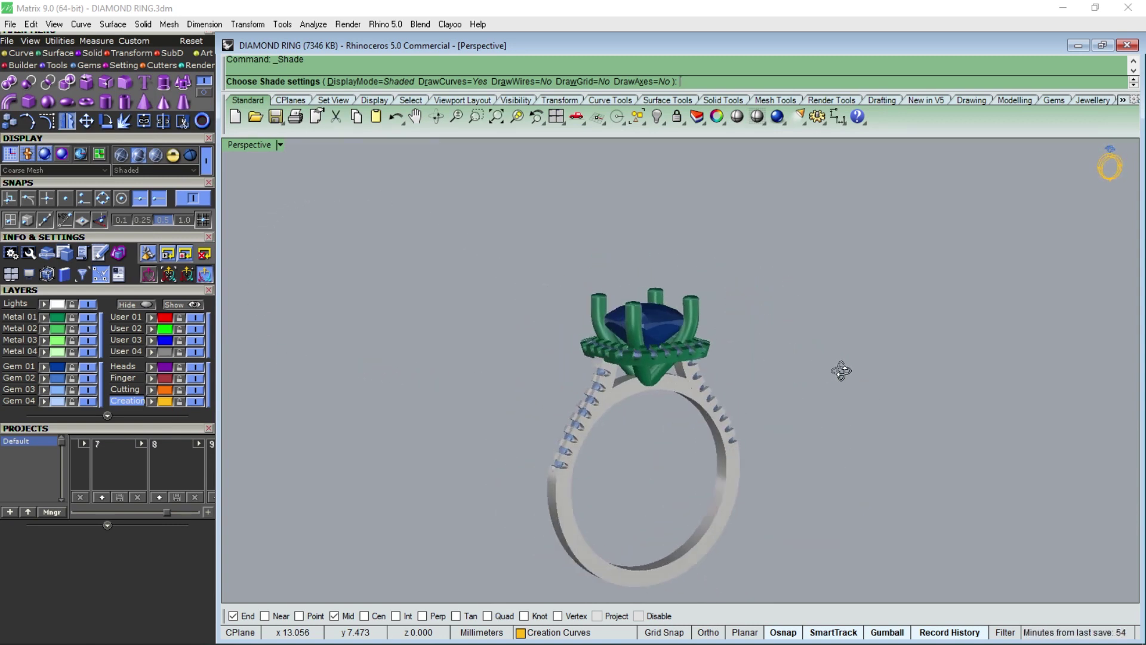